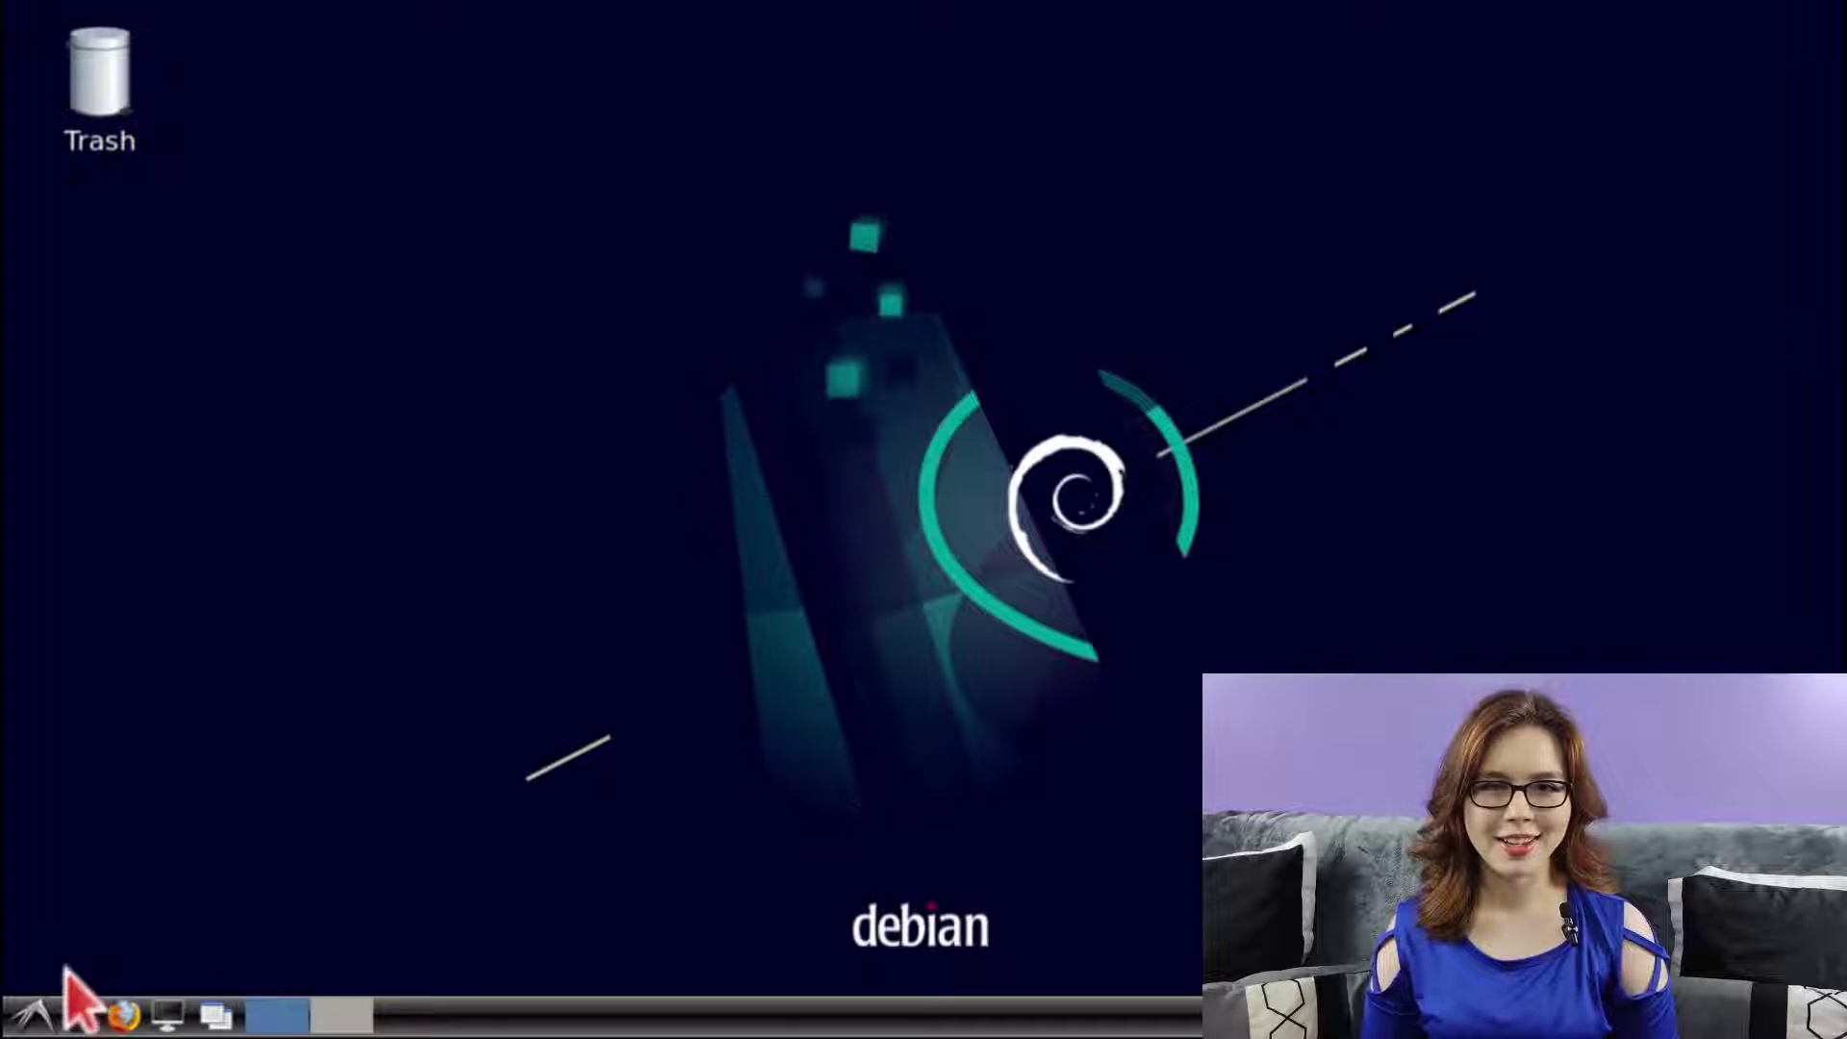
Launch Synaptic Package Manager from the Preferences menu and reload its package list.
left_click(33, 1015)
mouse_move(248, 893)
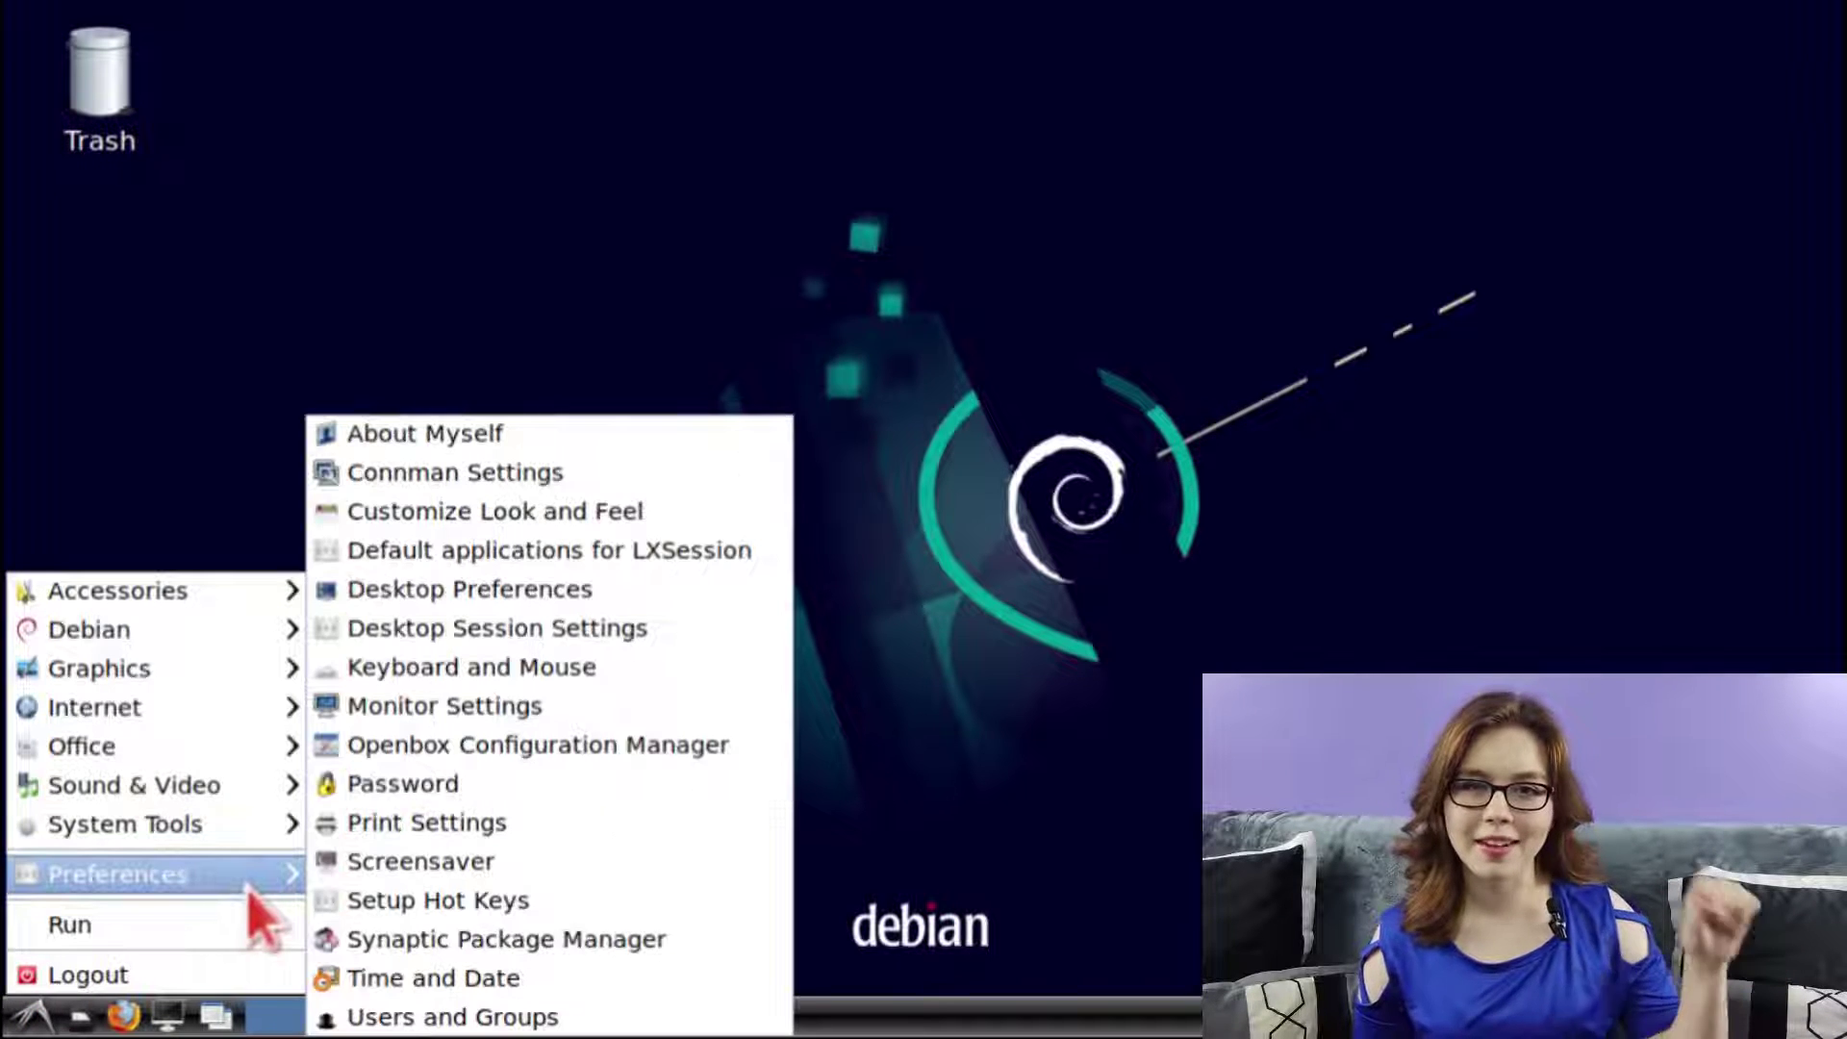
left_click(700, 940)
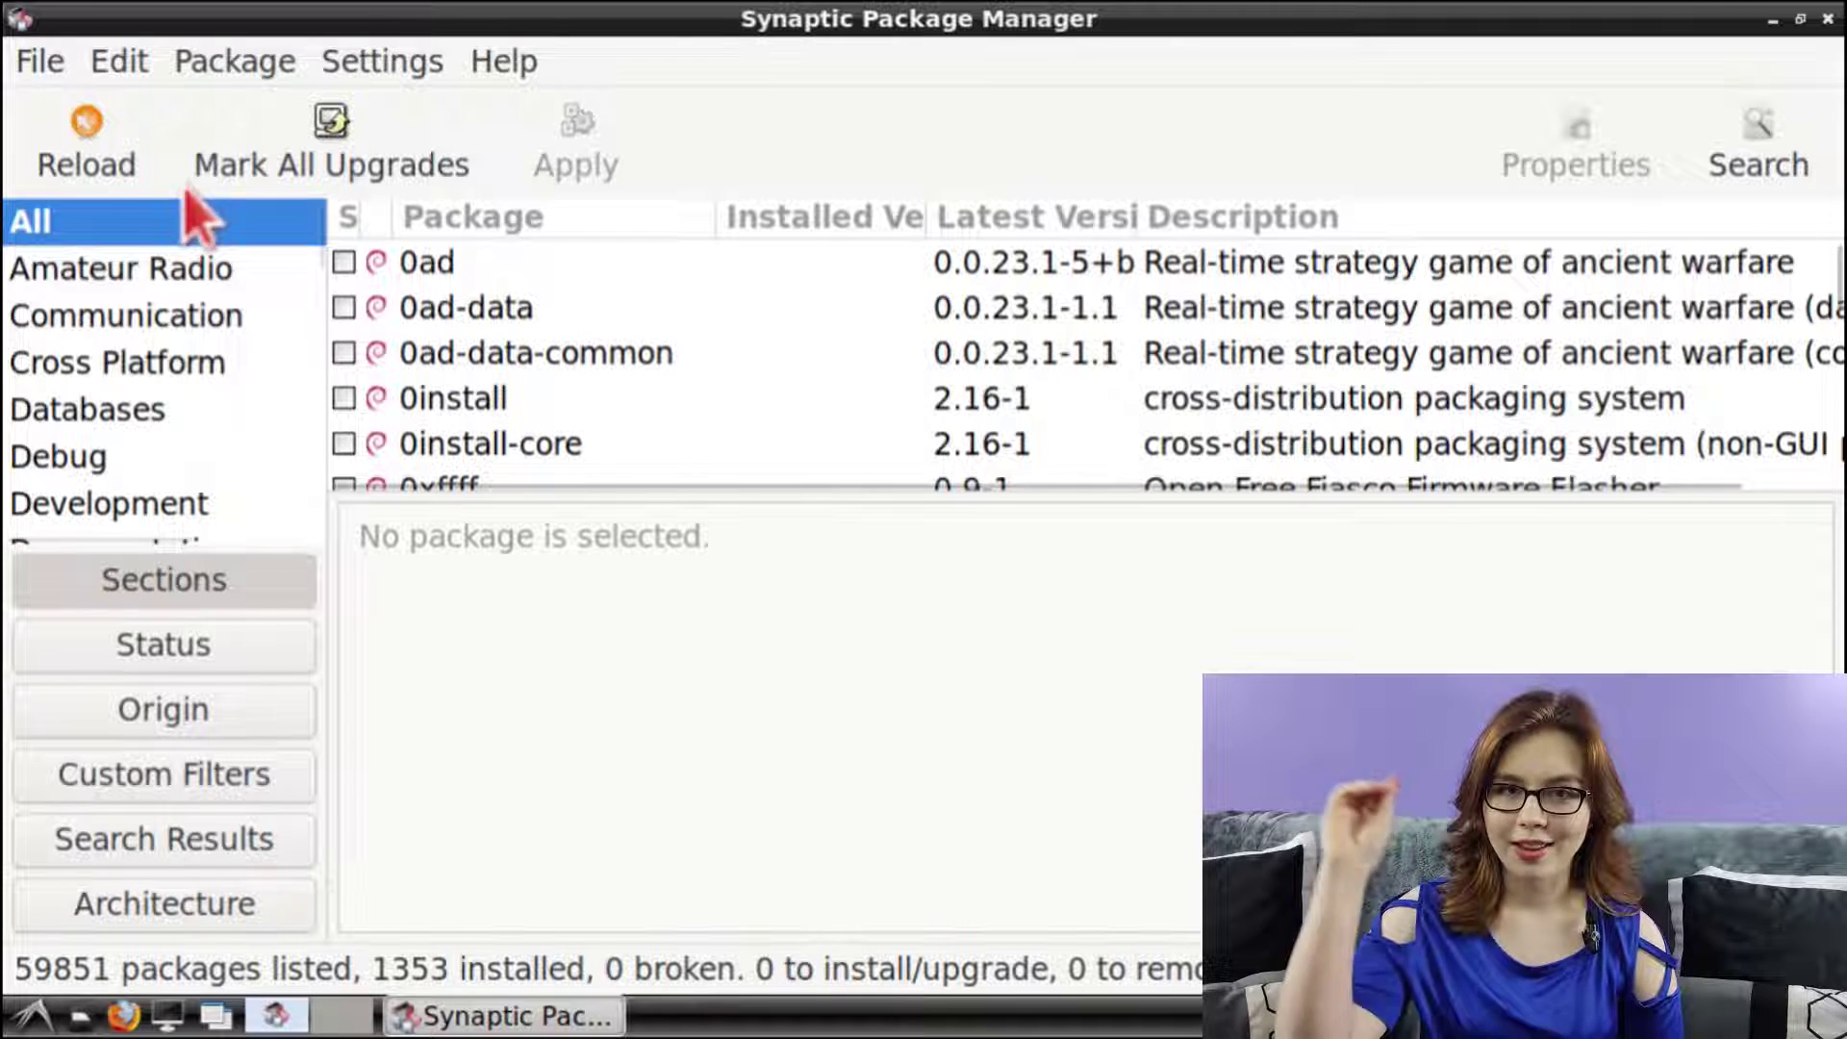
left_click(86, 145)
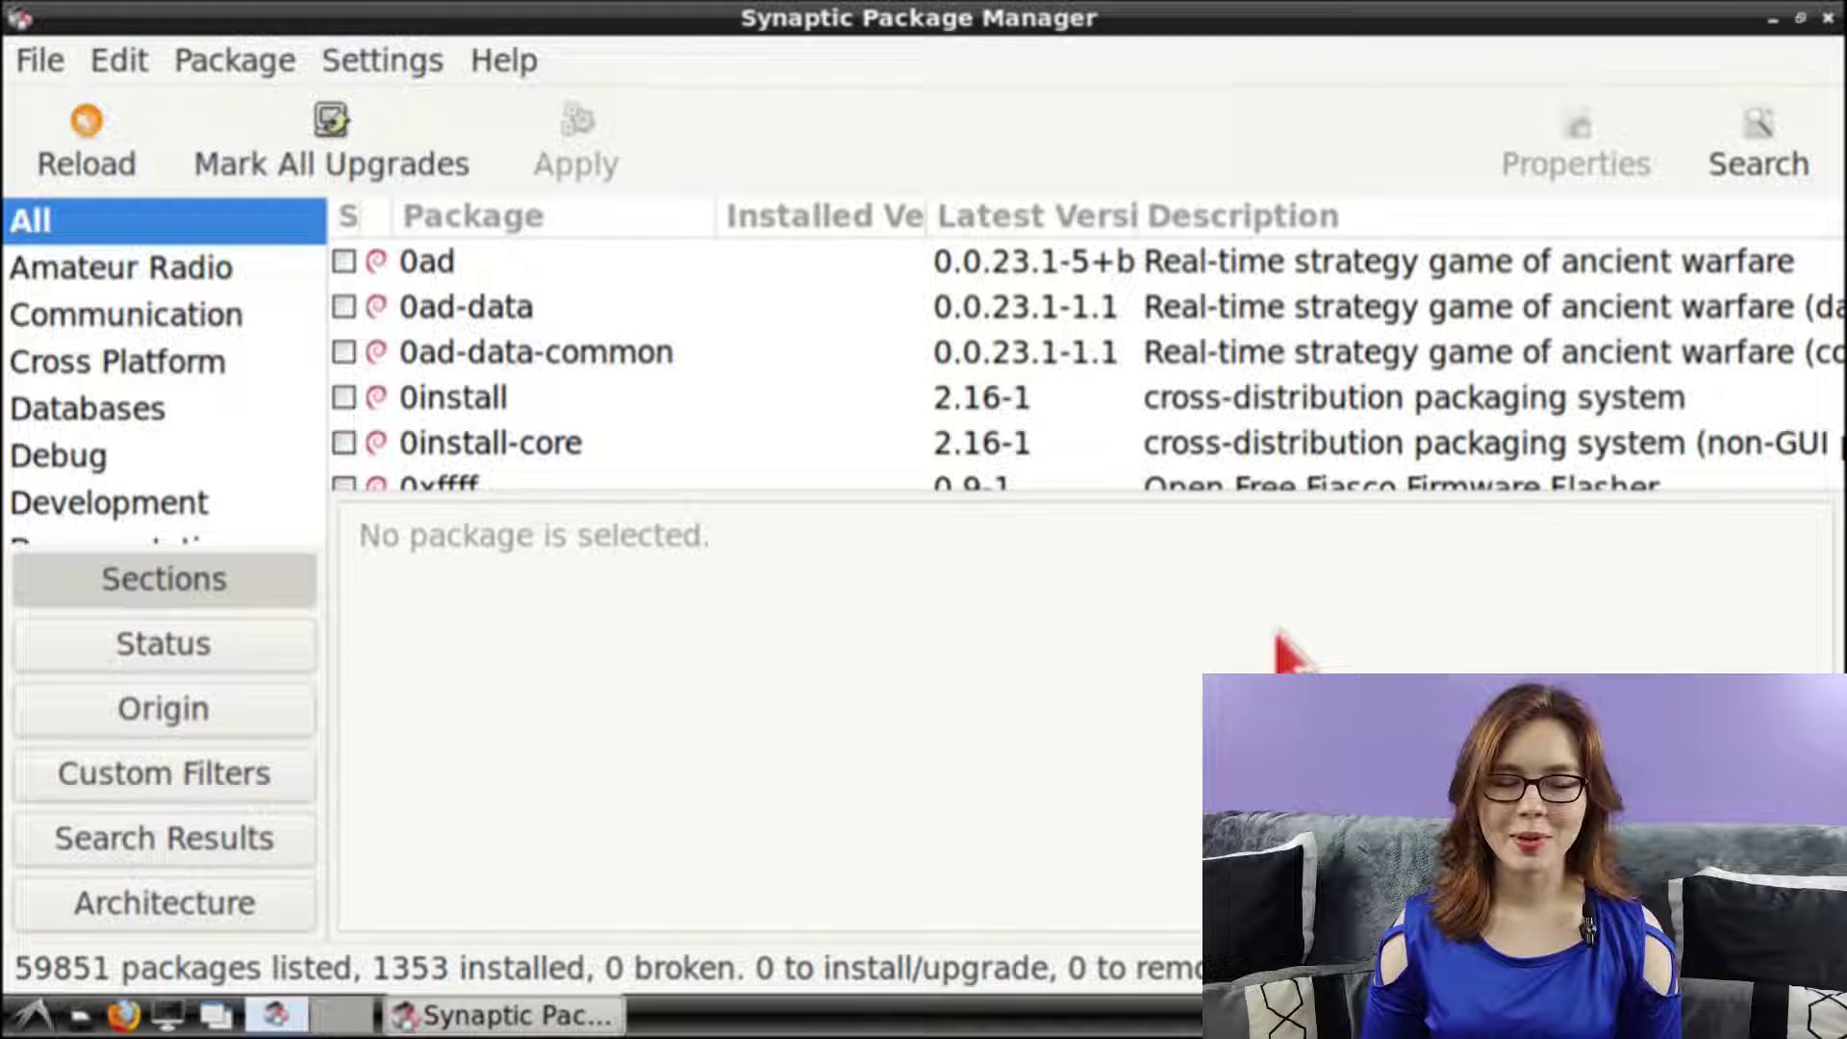
Search package names for 'gimp'.
left_click(1769, 159)
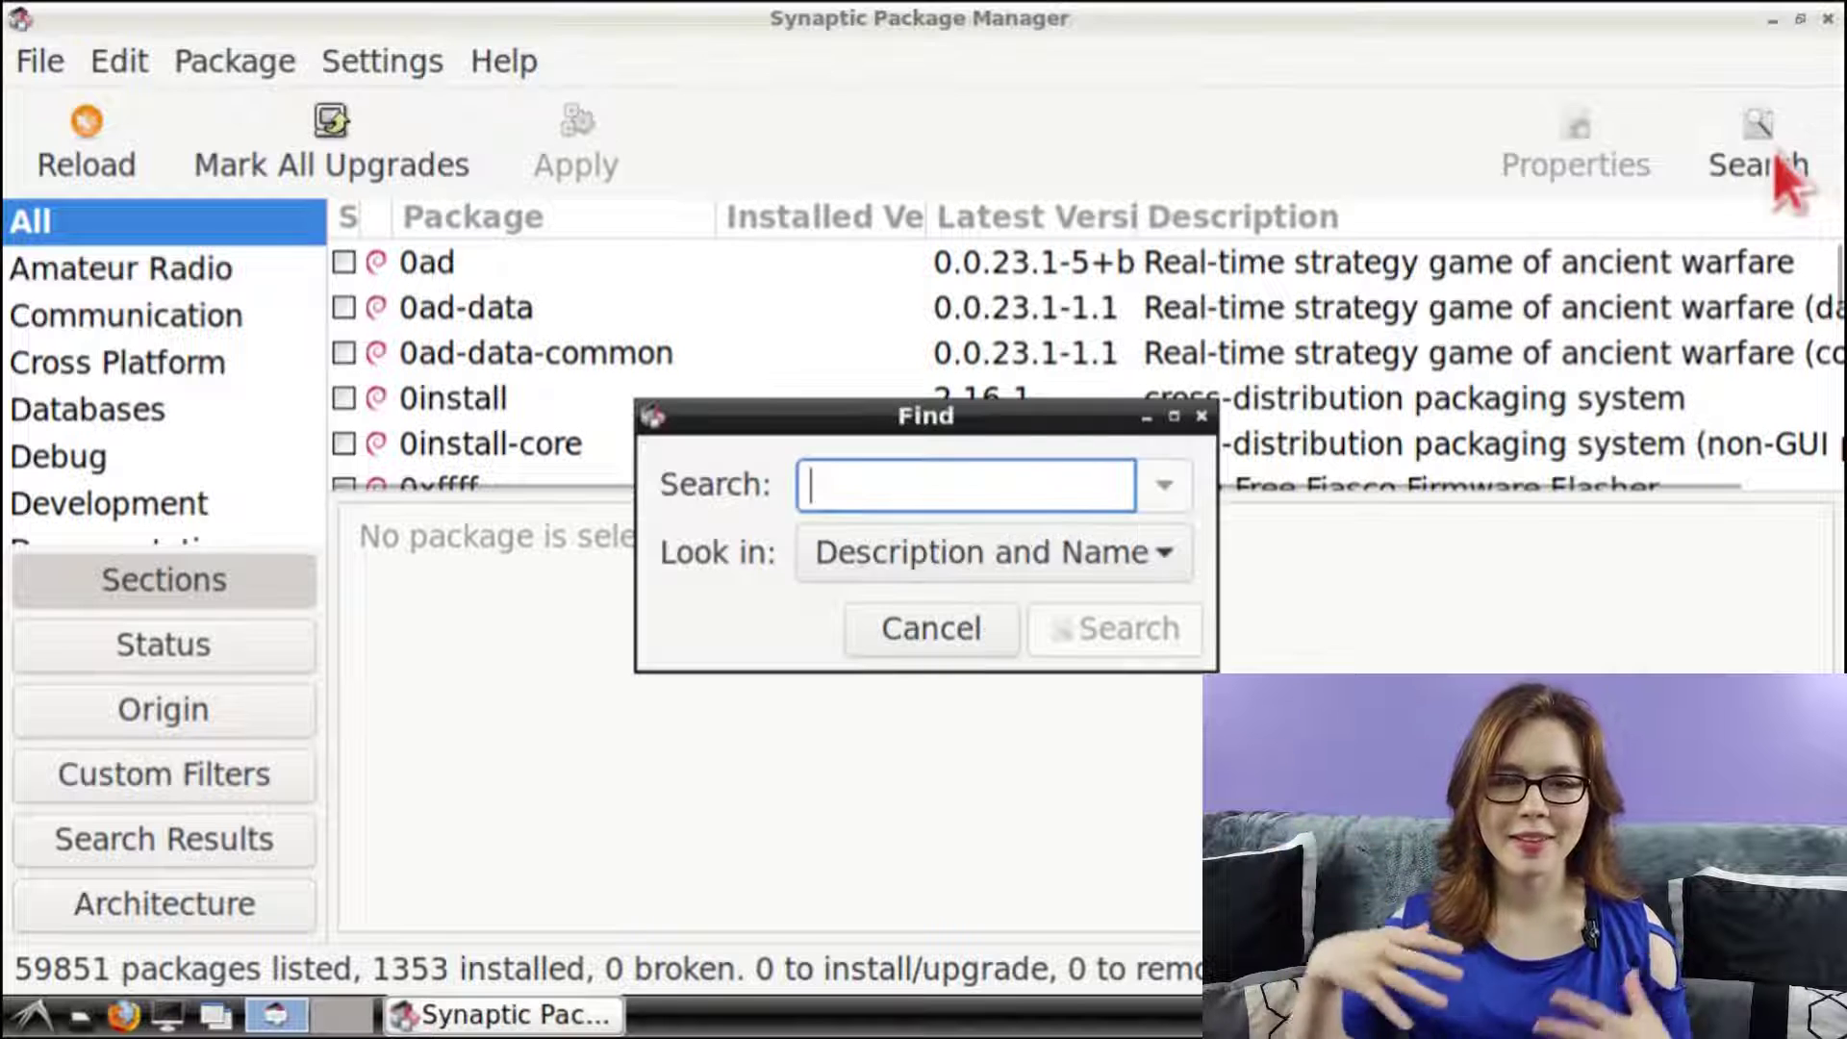
left_click(1121, 553)
left_click(1063, 505)
type("gimp")
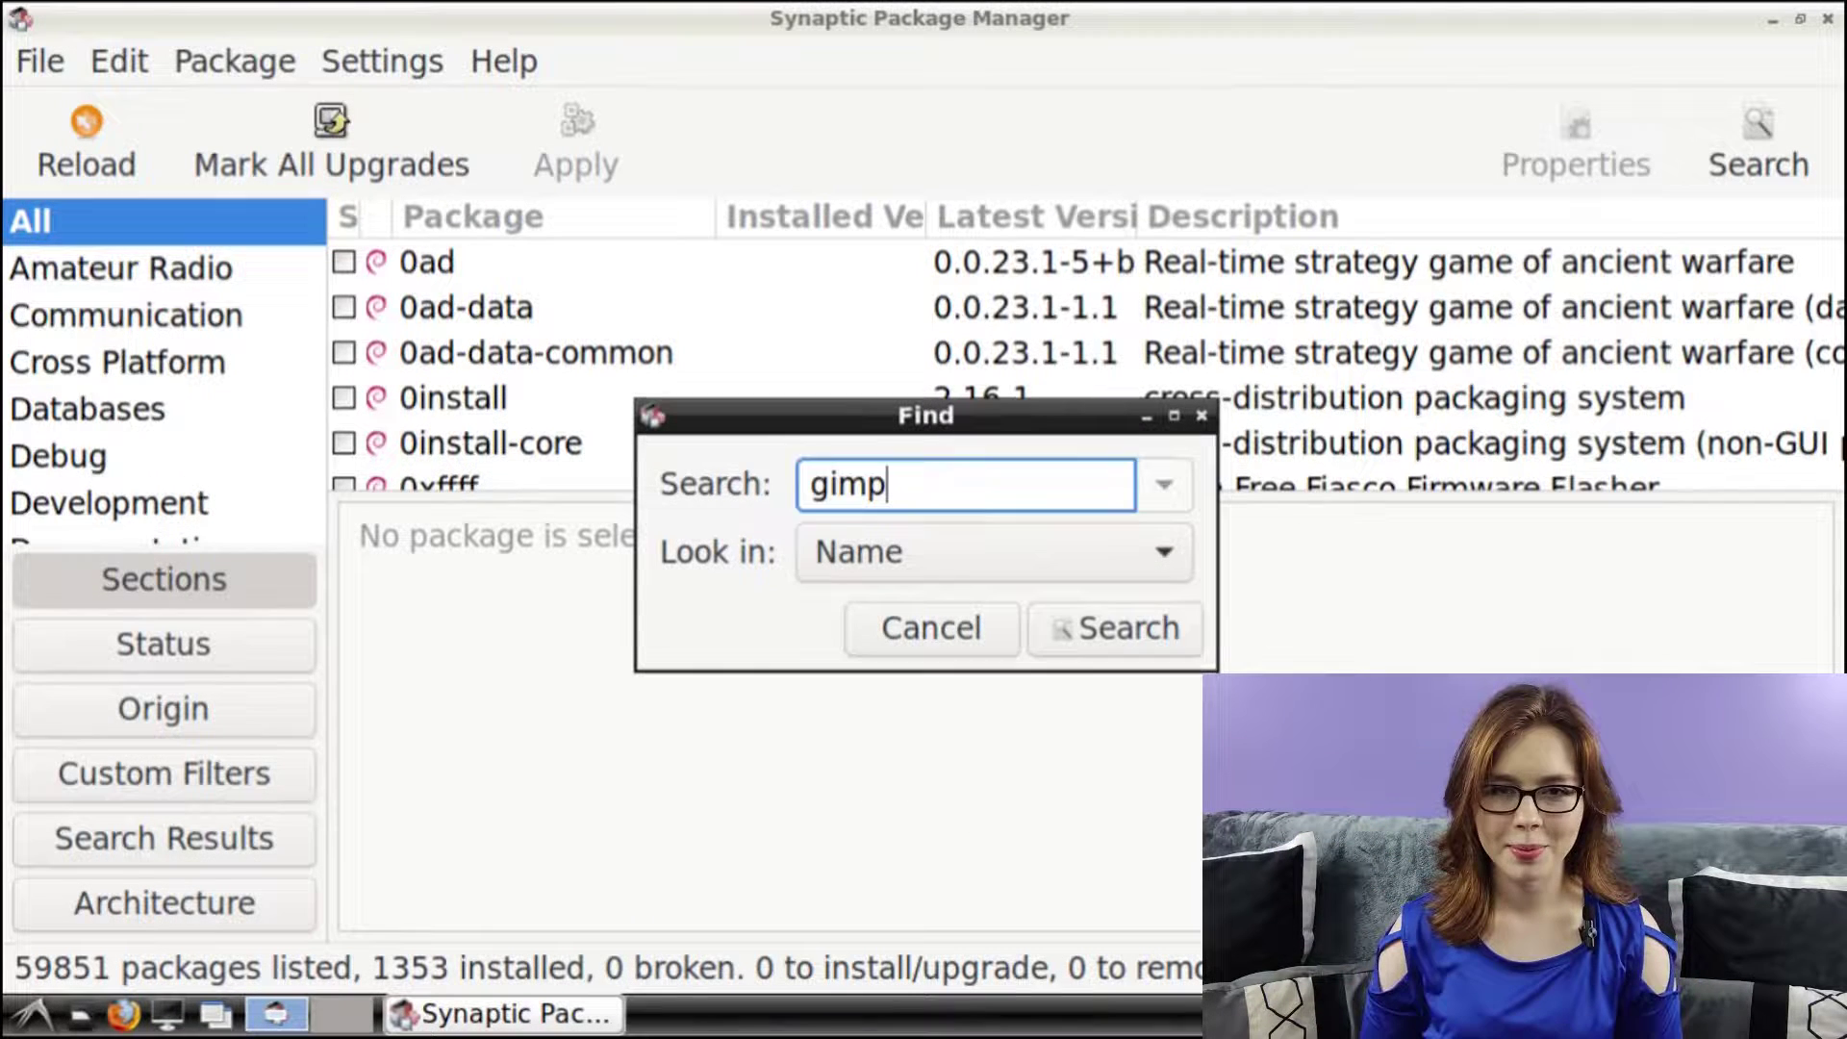
left_click(1154, 633)
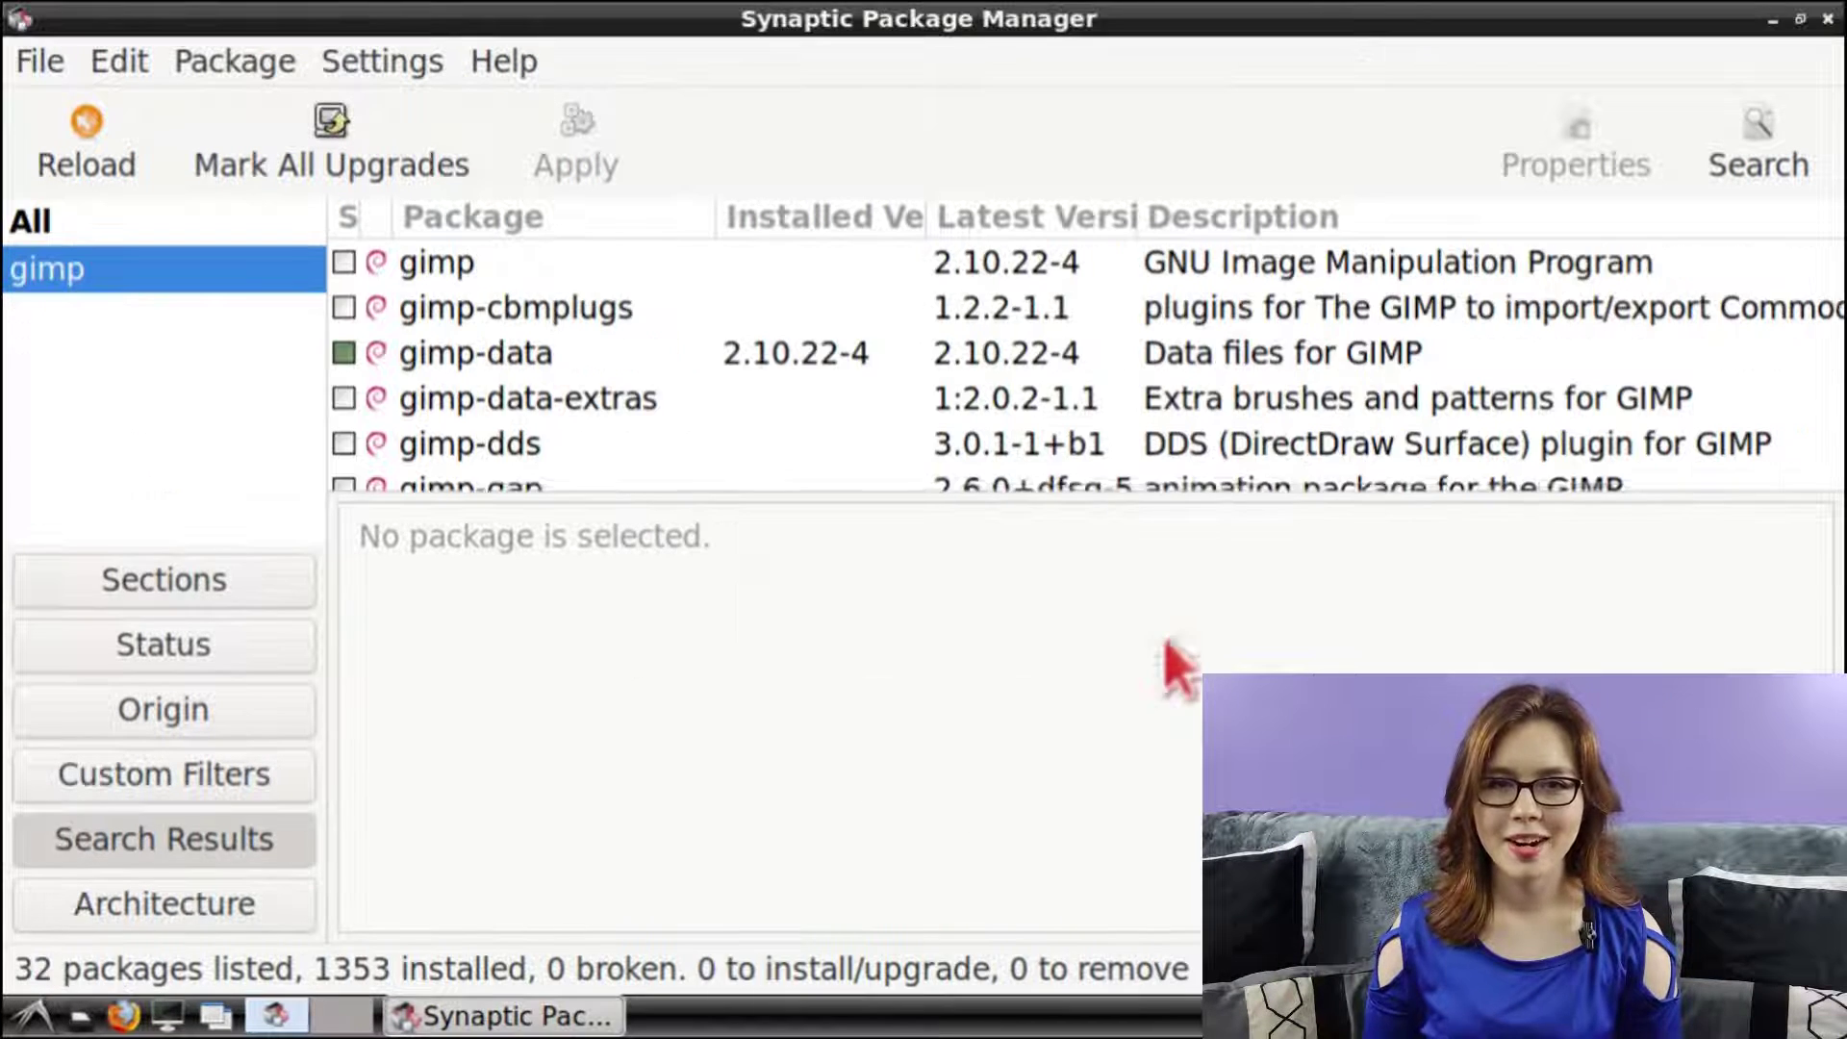
Mark gimp for installation along with its required additional packages.
right_click(750, 260)
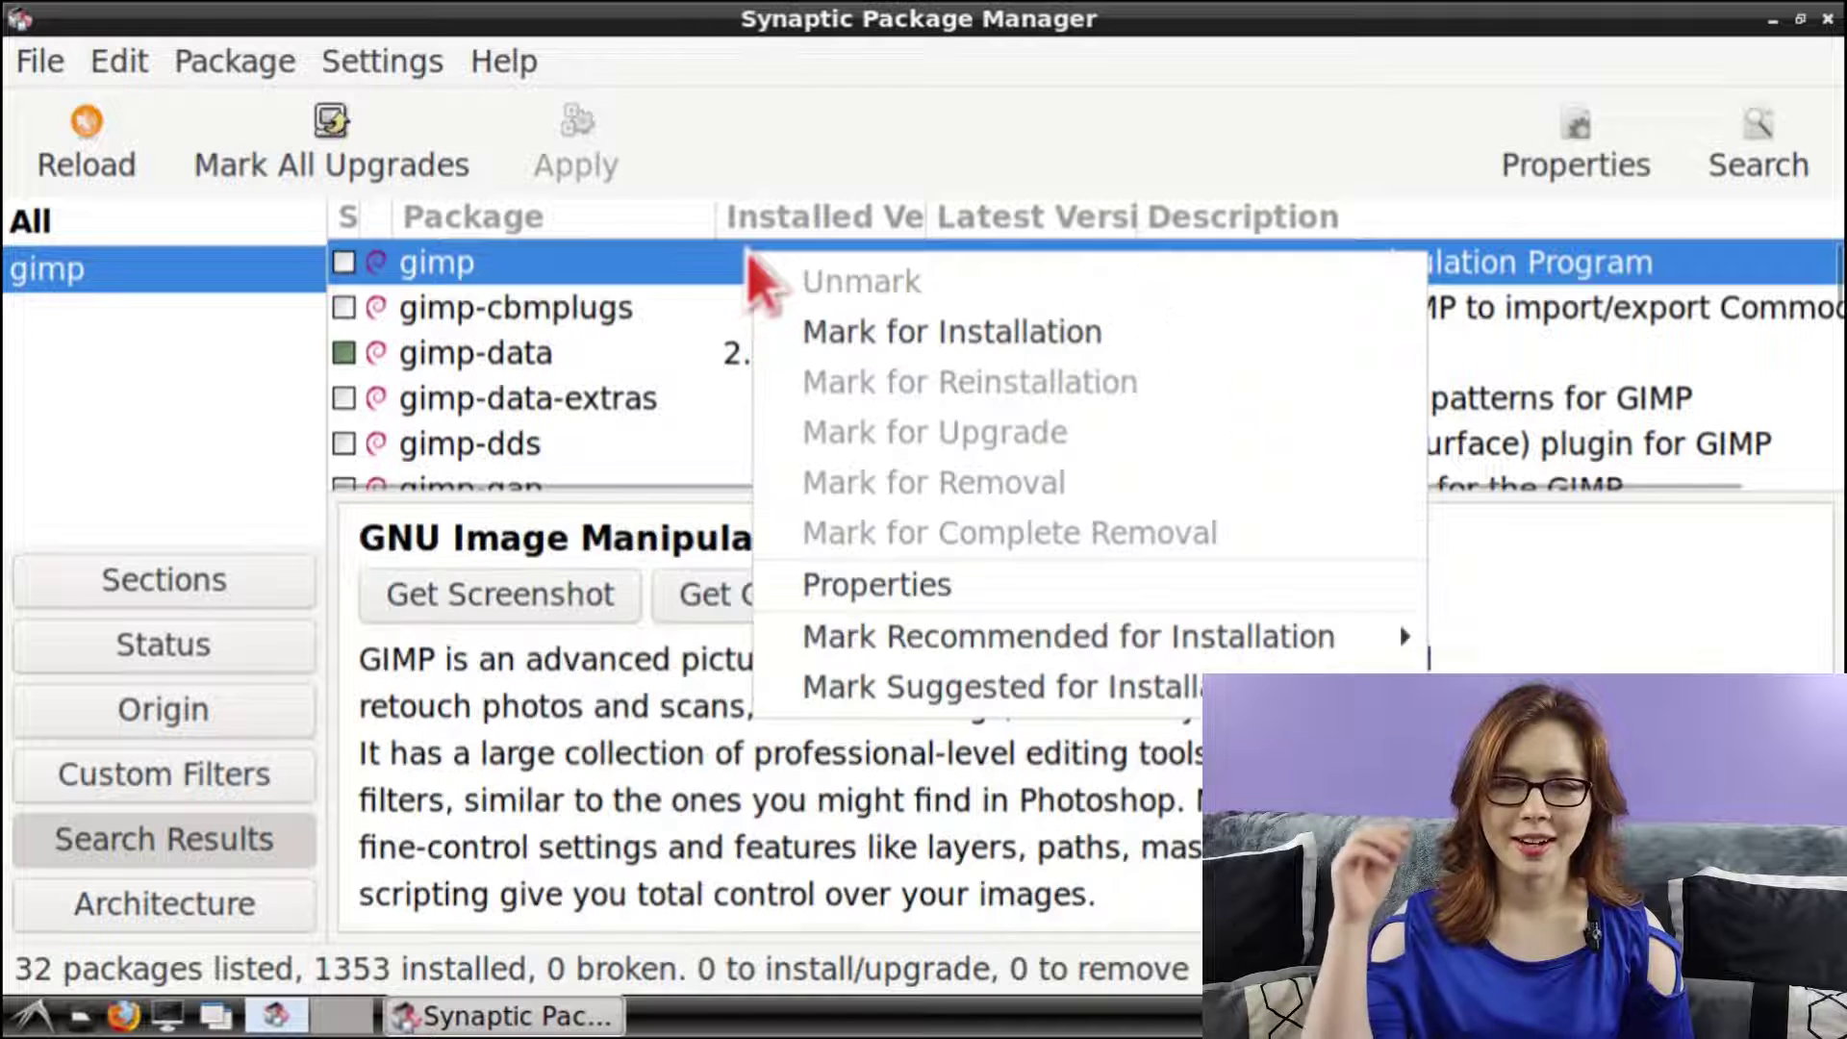
left_click(1186, 341)
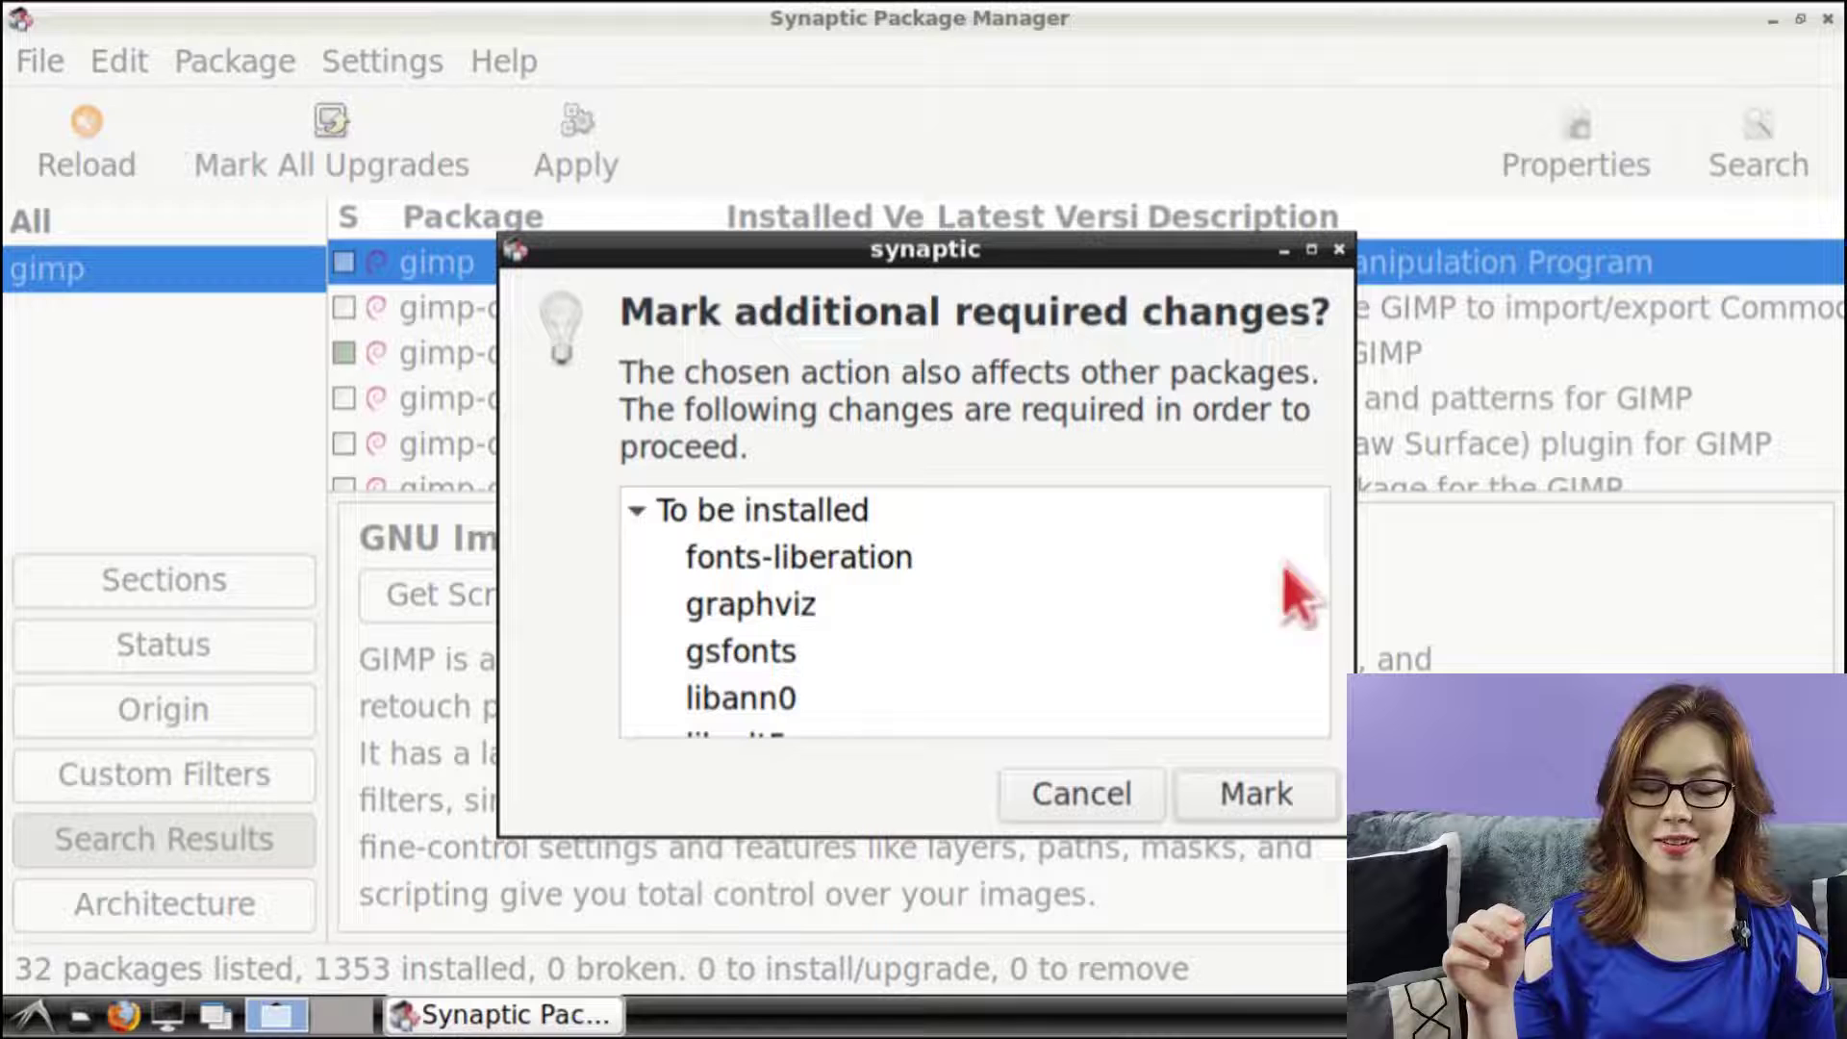
left_click(1318, 808)
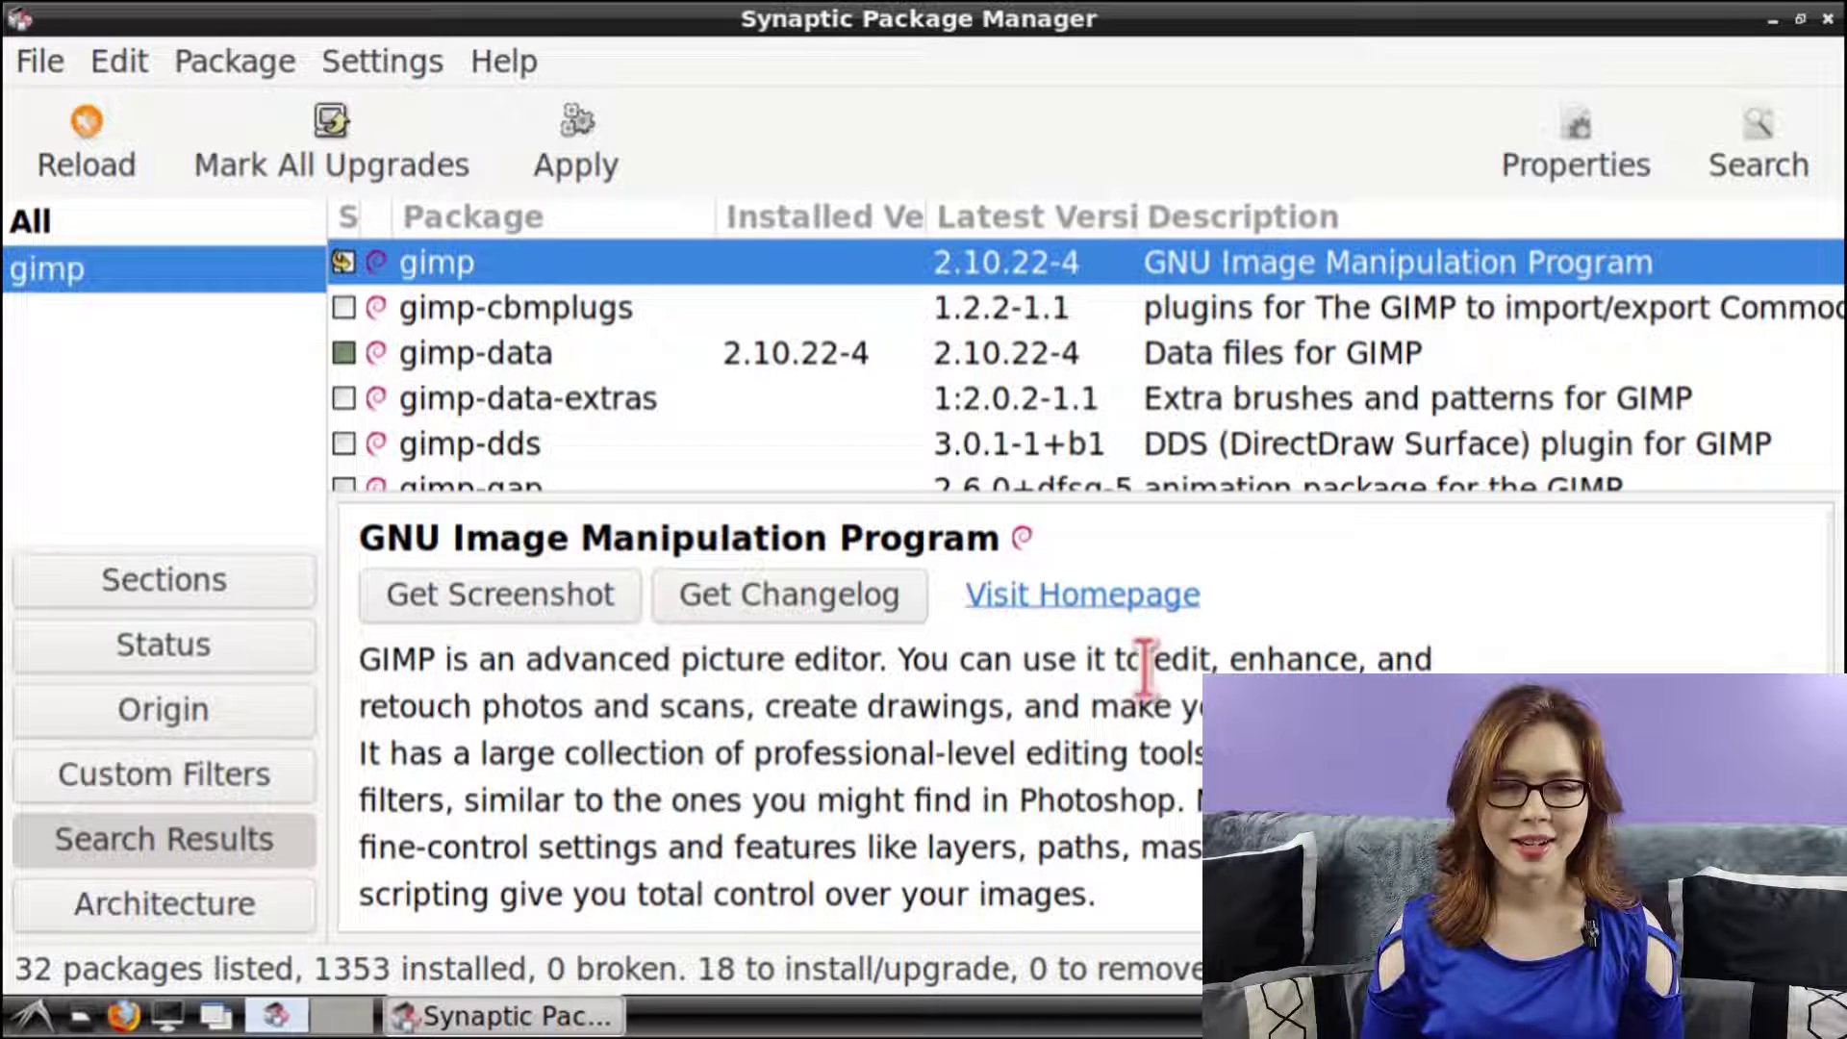
Apply the 18 marked changes to install gimp 2.10.22-4 and dismiss the completion notice.
left_click(616, 173)
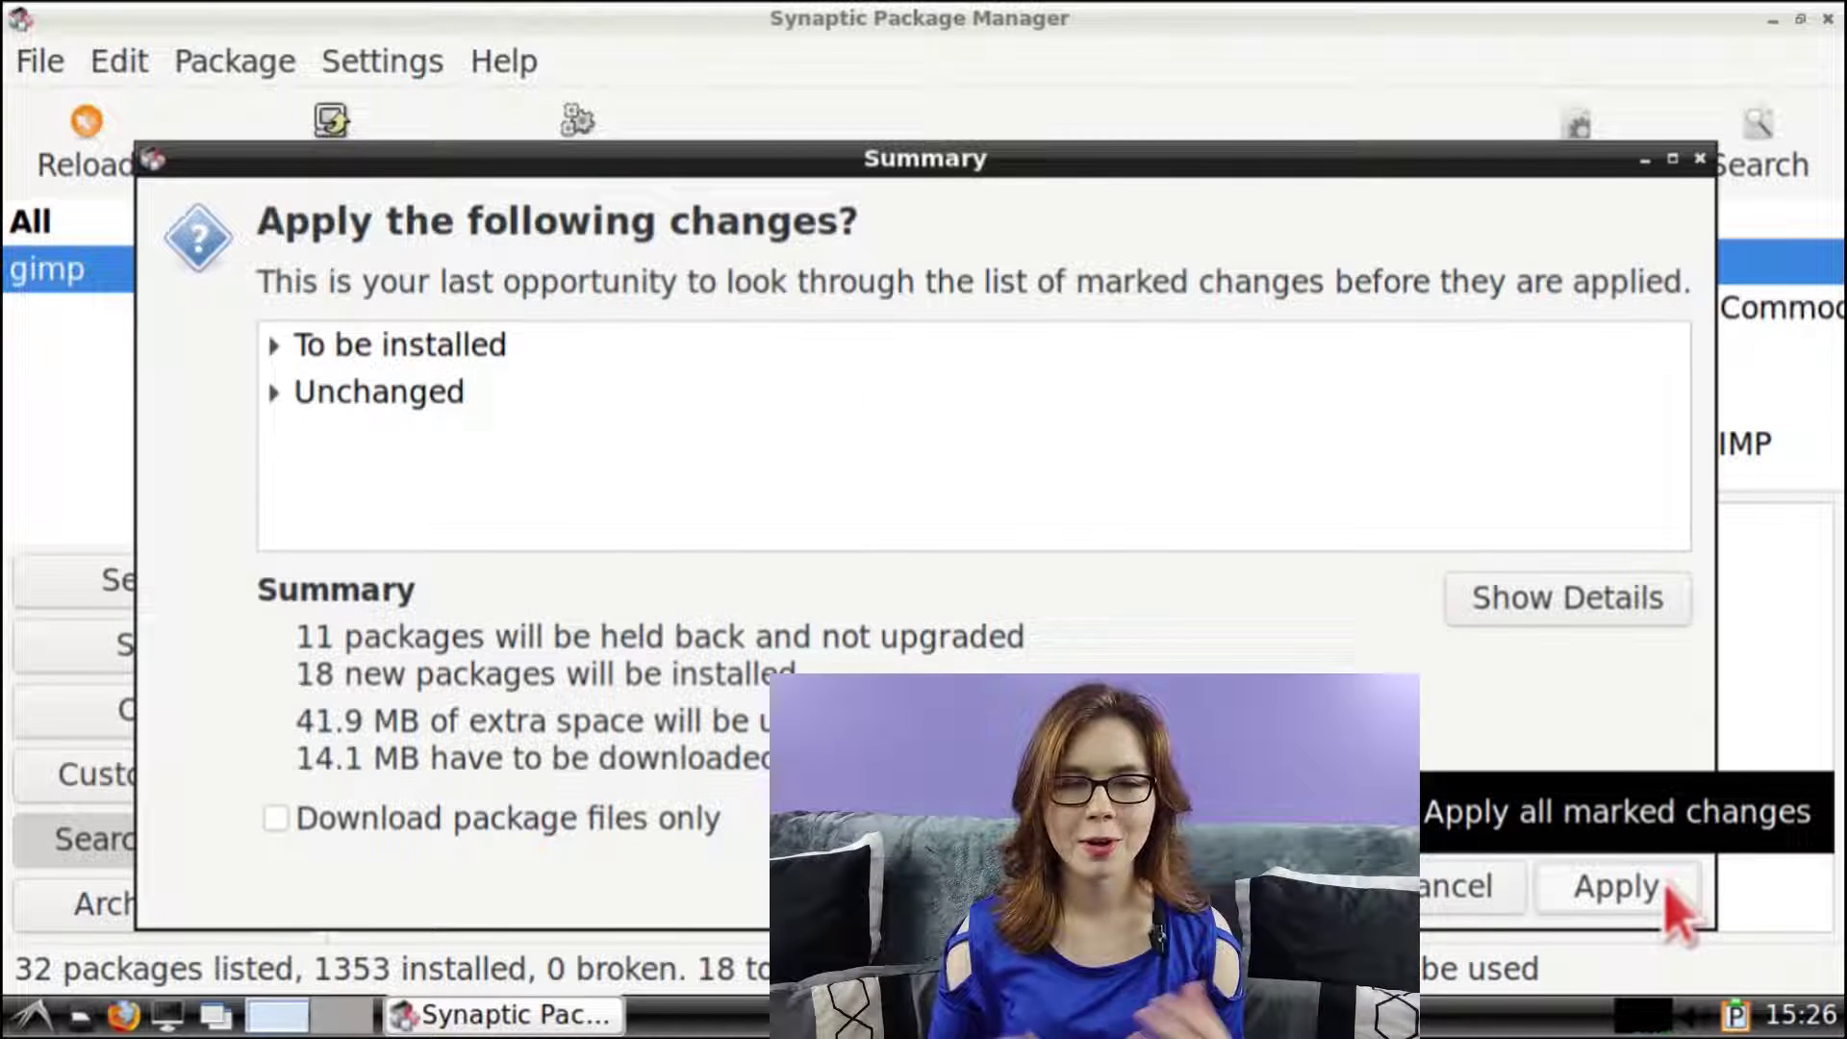
left_click(1668, 890)
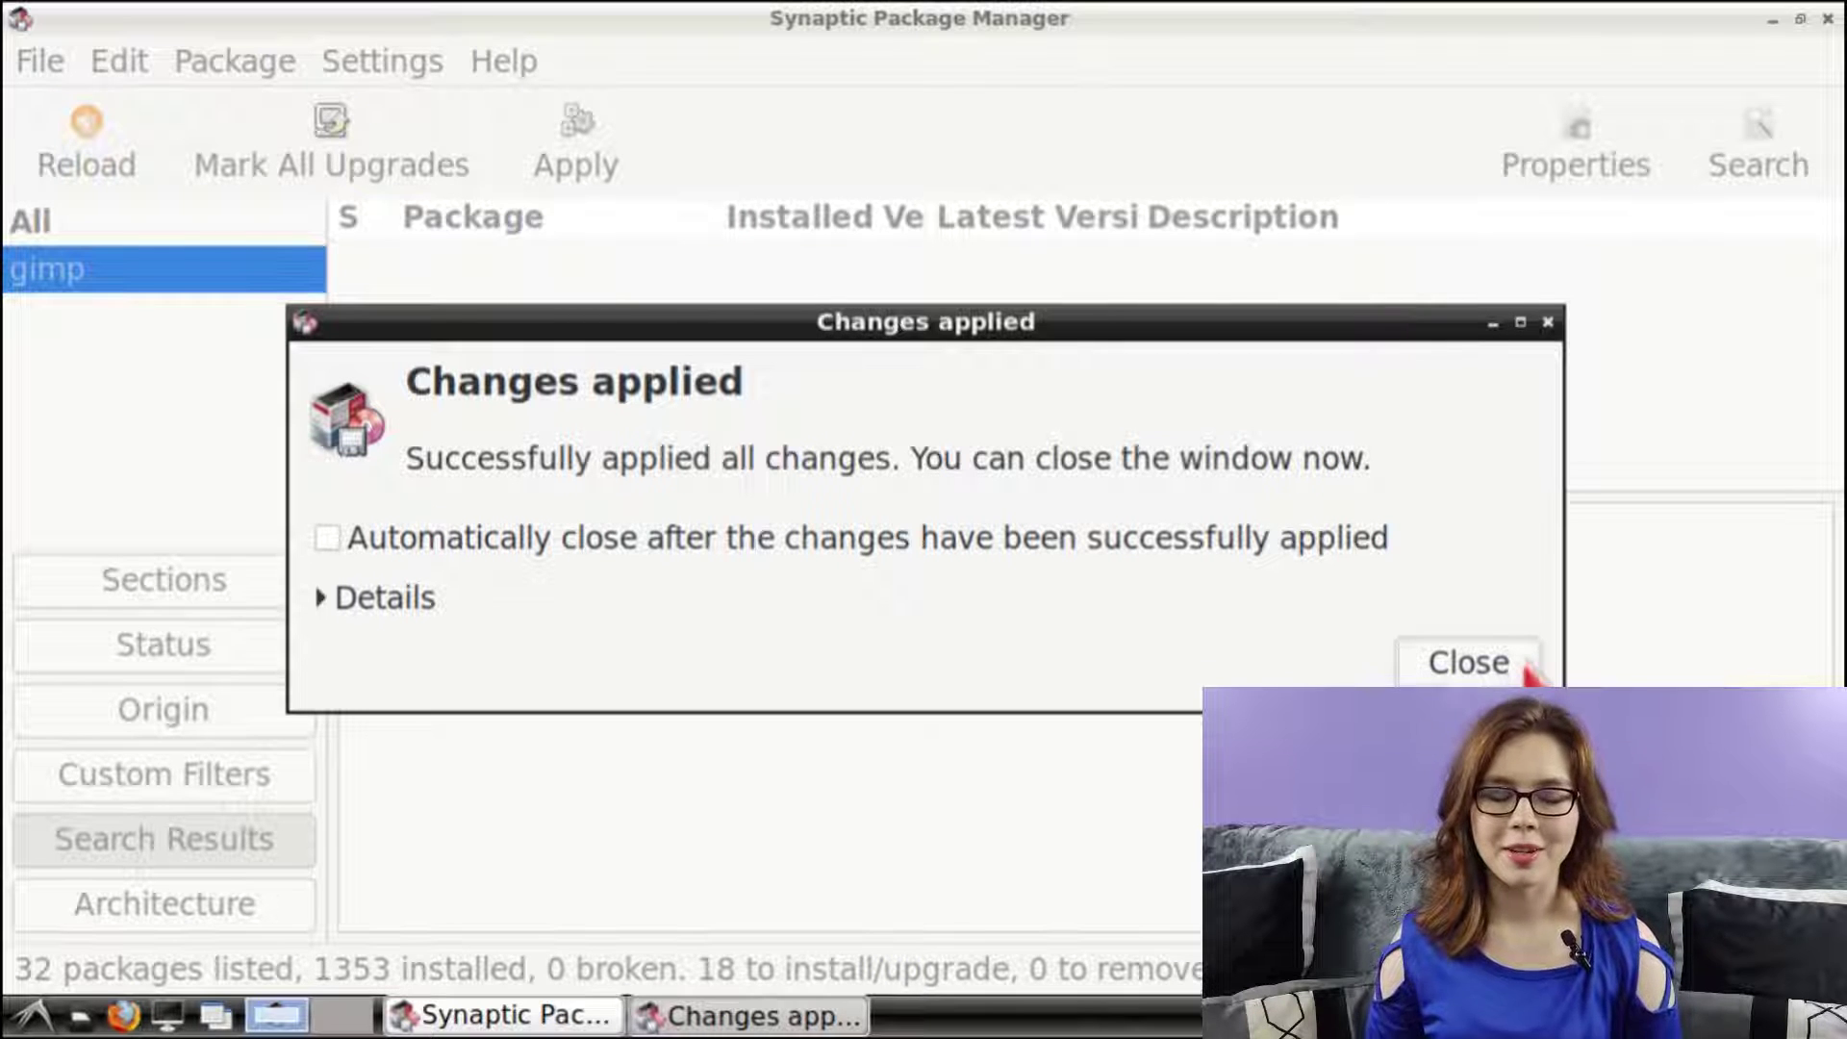
left_click(1527, 671)
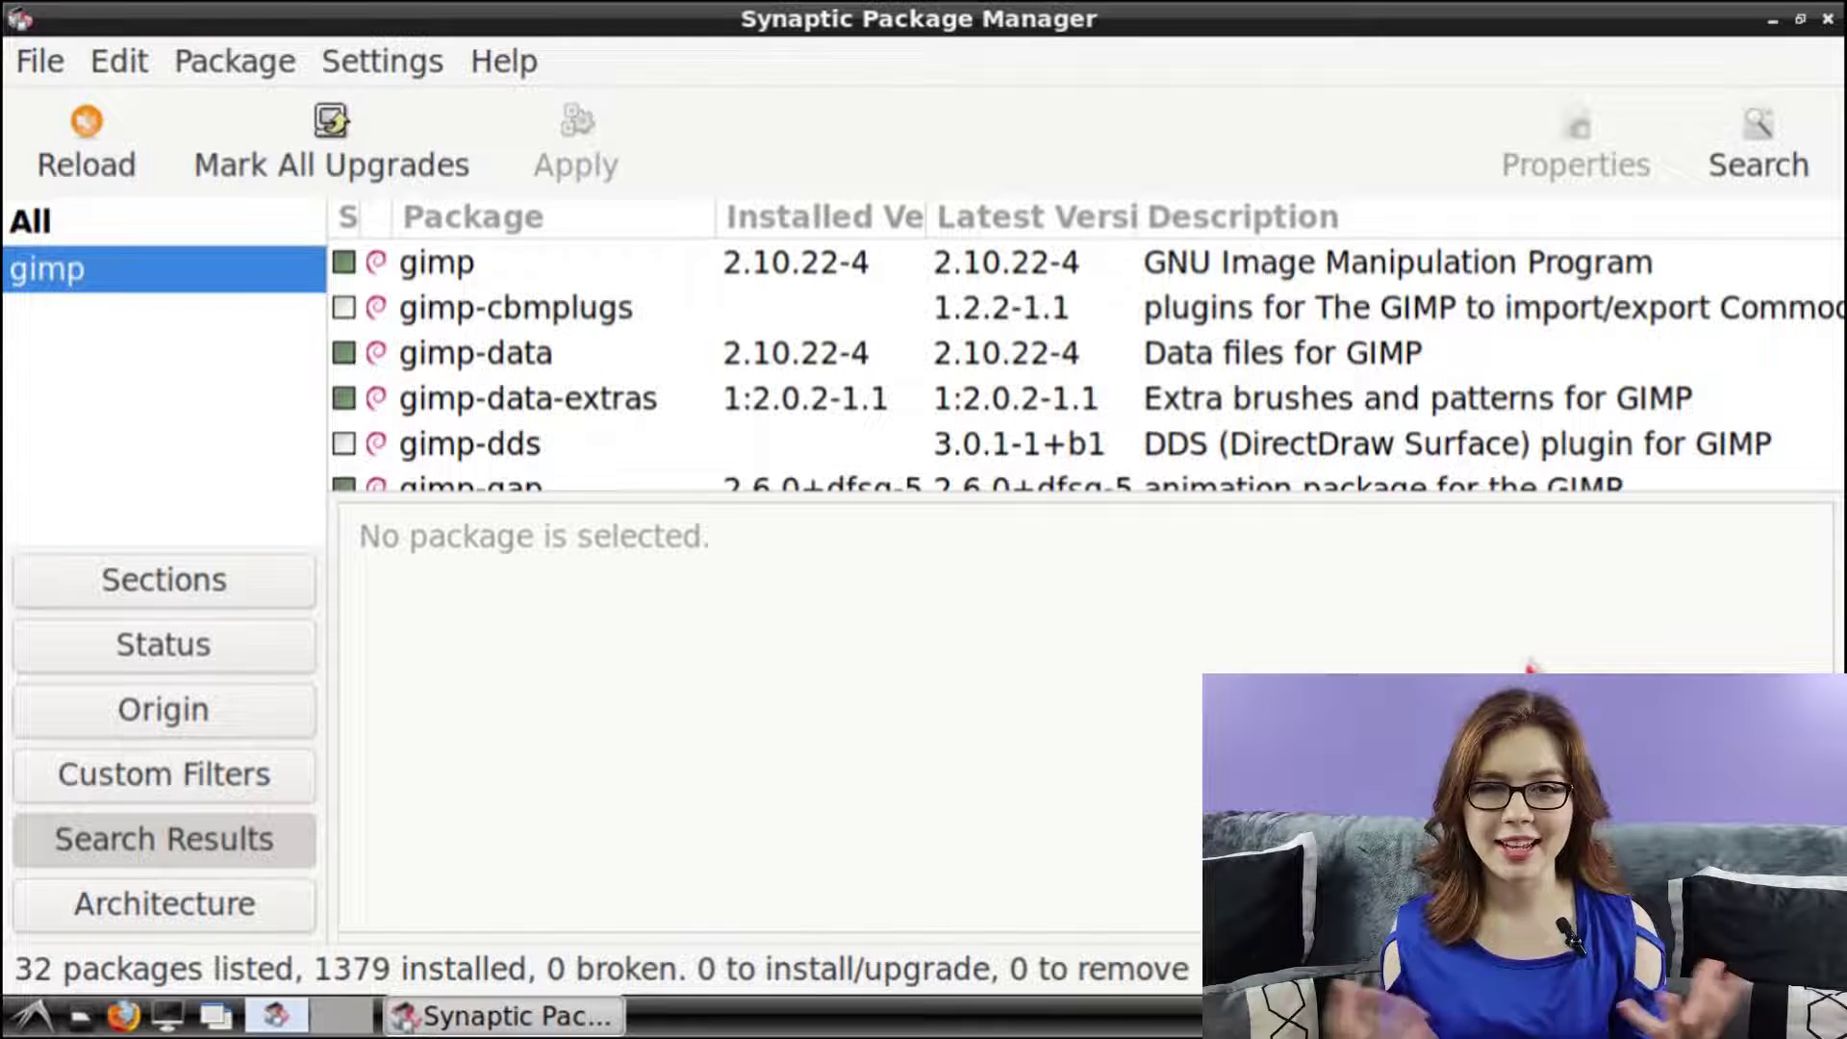
Review the gimp results sorted by status, then restore alphabetical order and enlarge the description pane.
scroll(1140, 384, "down", 5)
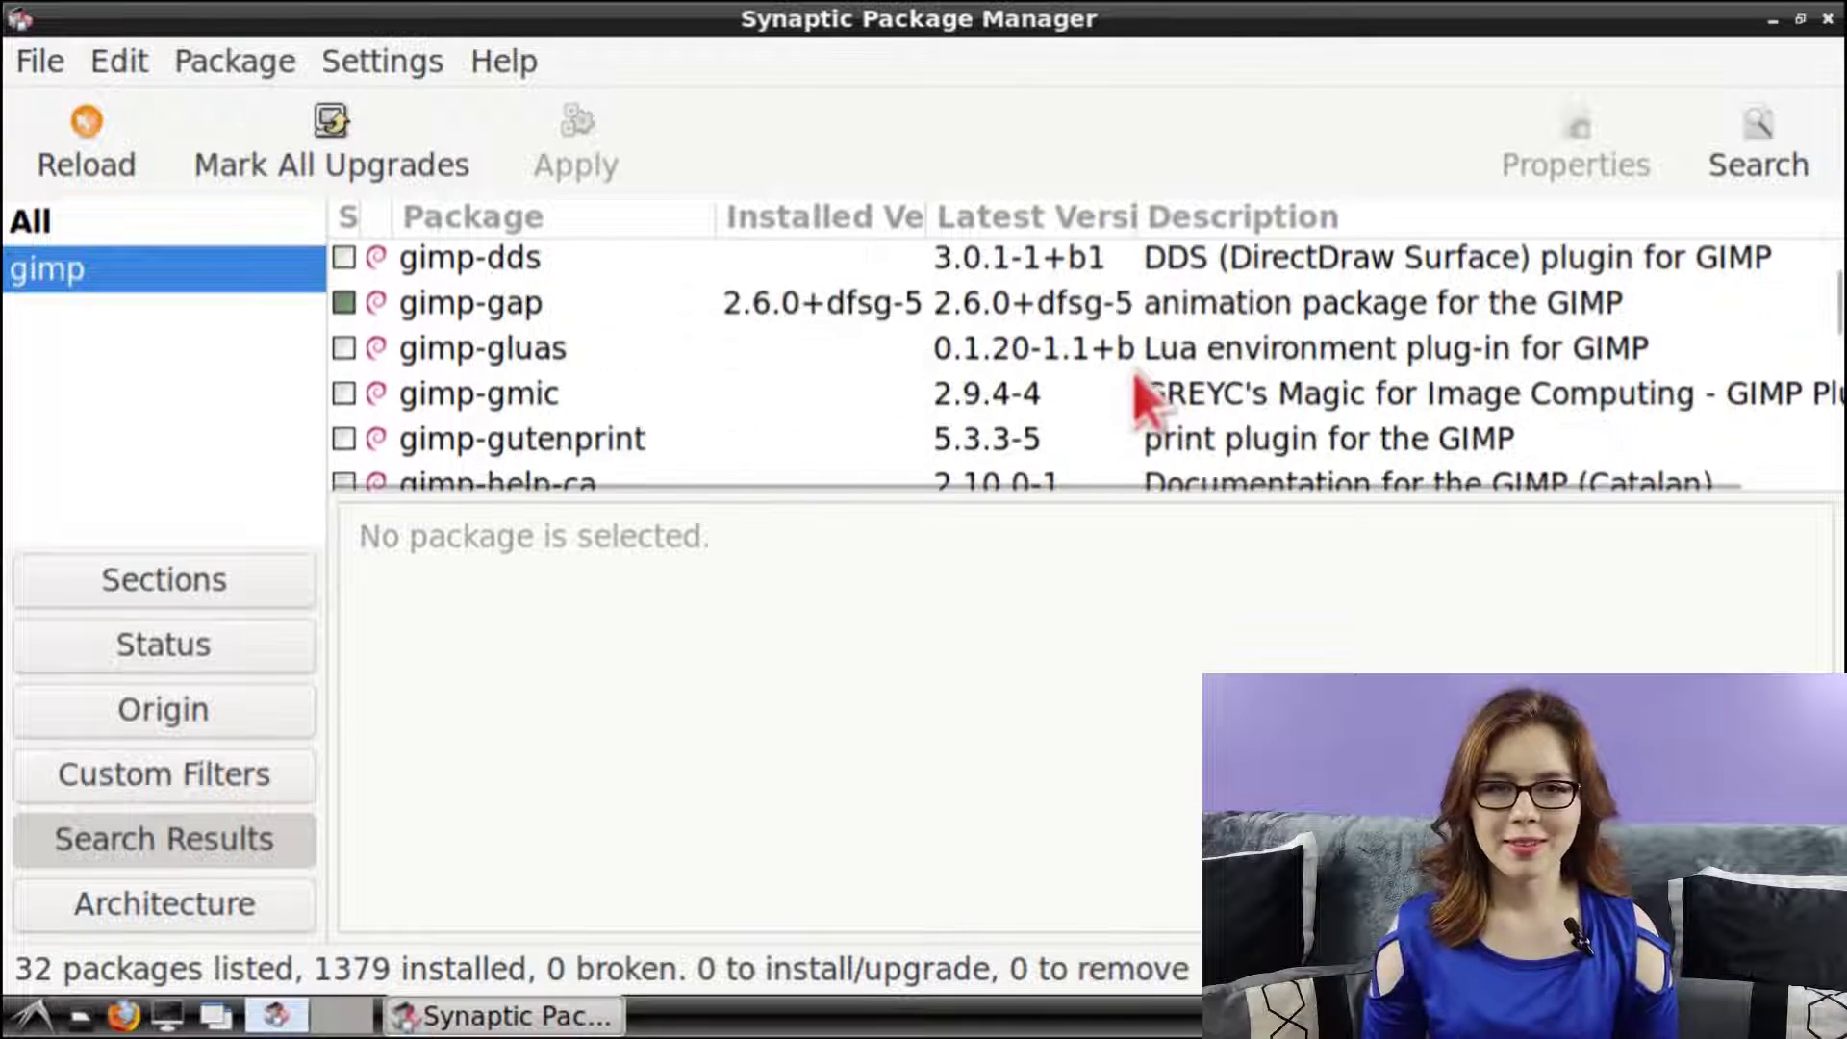
scroll(1138, 380, "down", 8)
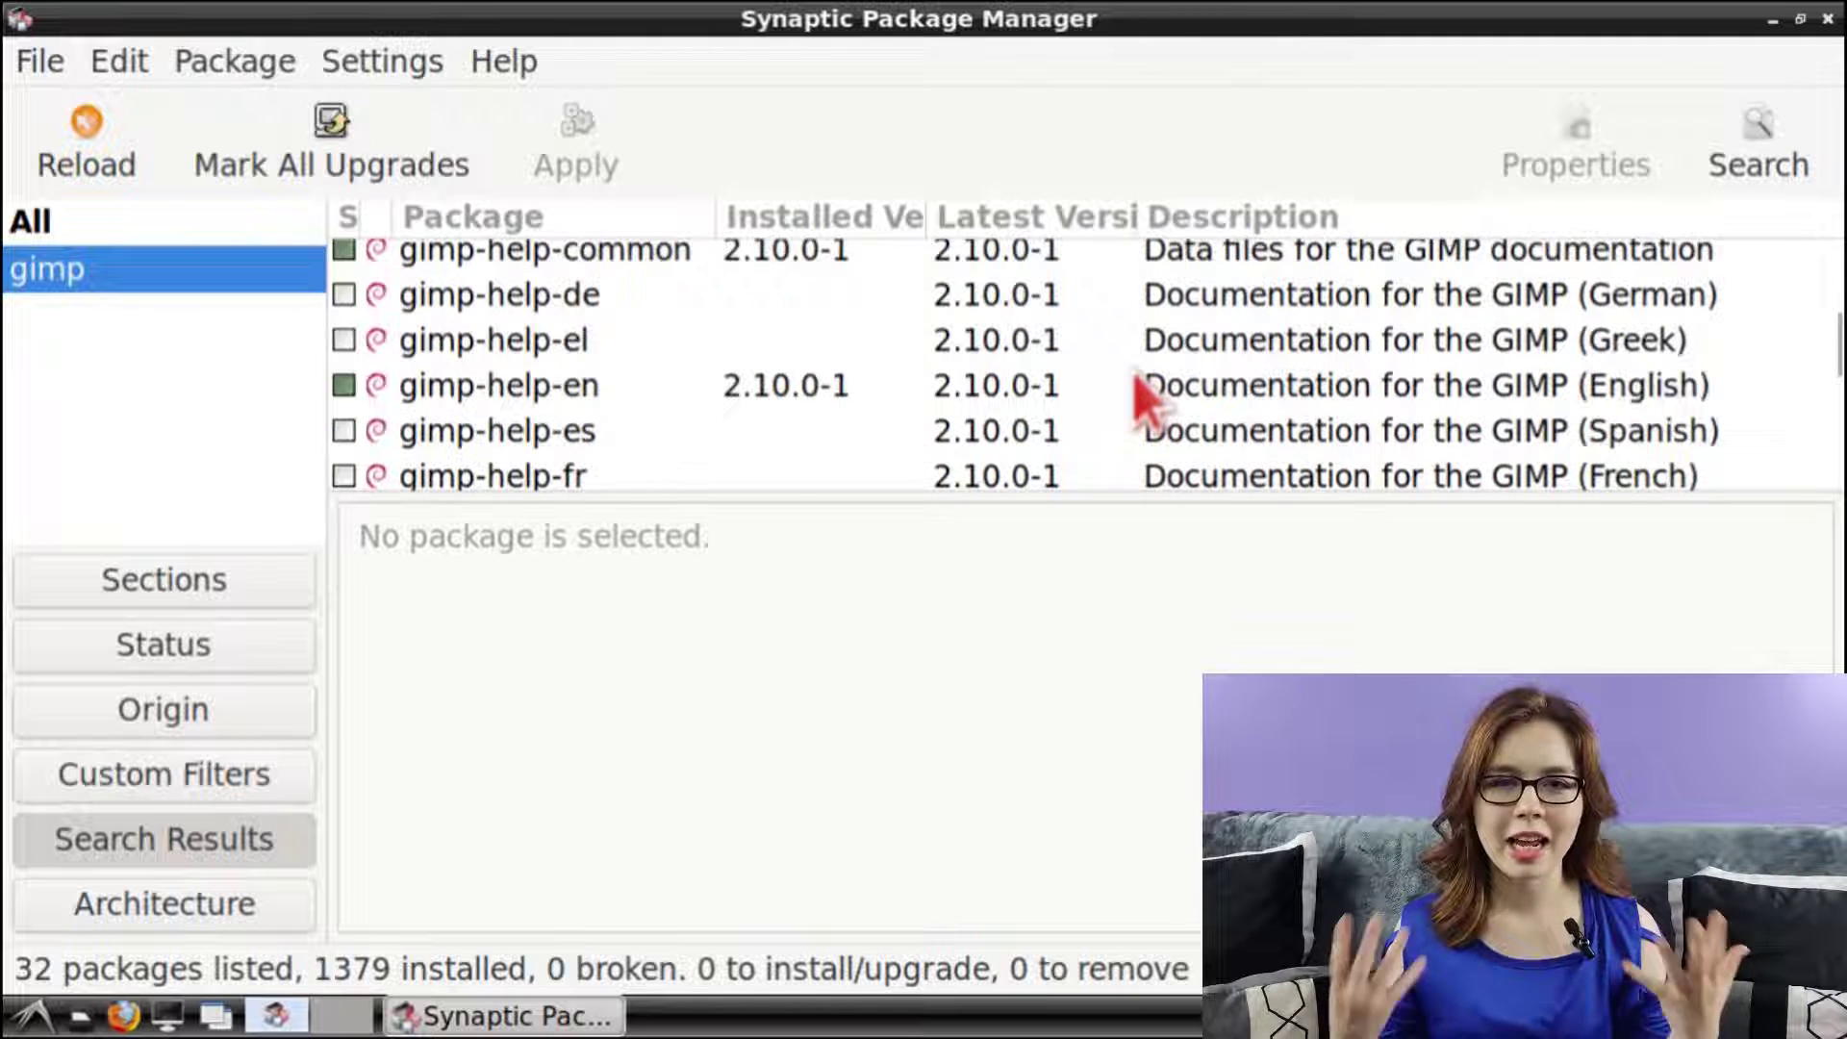
scroll(1139, 390, "down", 2)
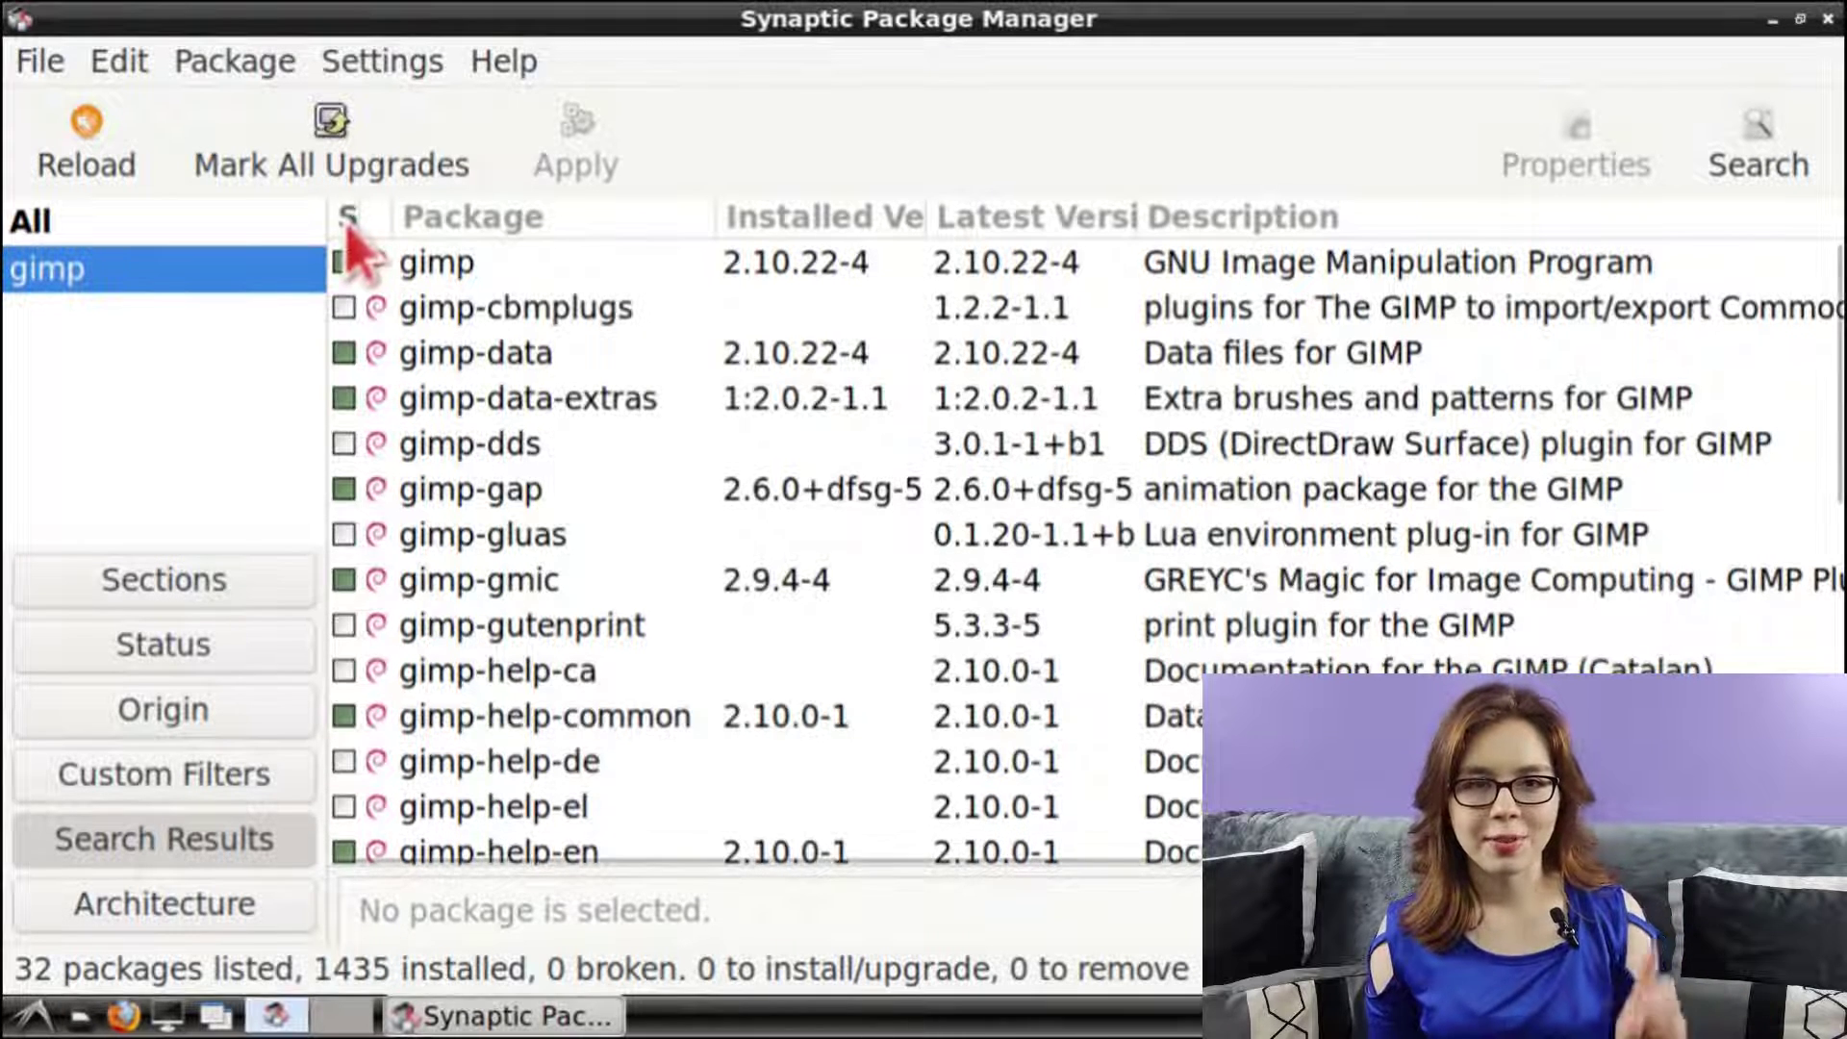
left_click(348, 219)
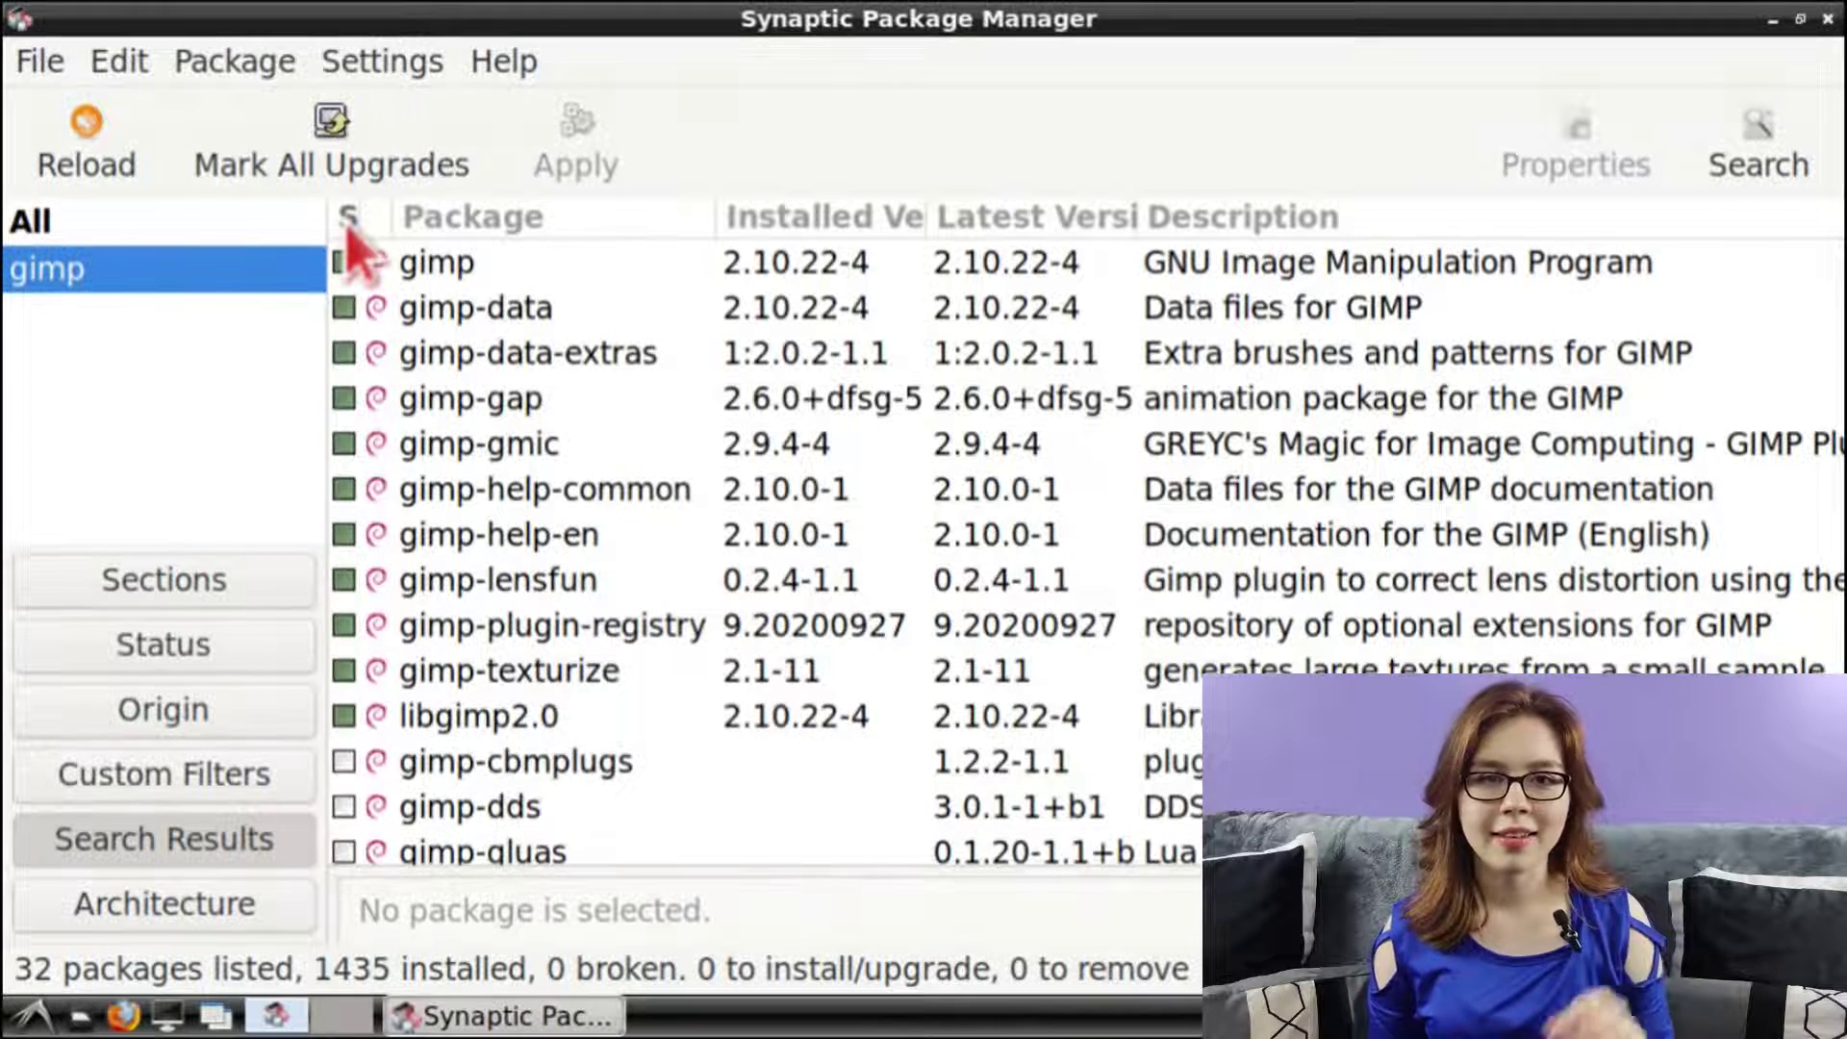
left_click(348, 219)
scroll(556, 358, "down", 5)
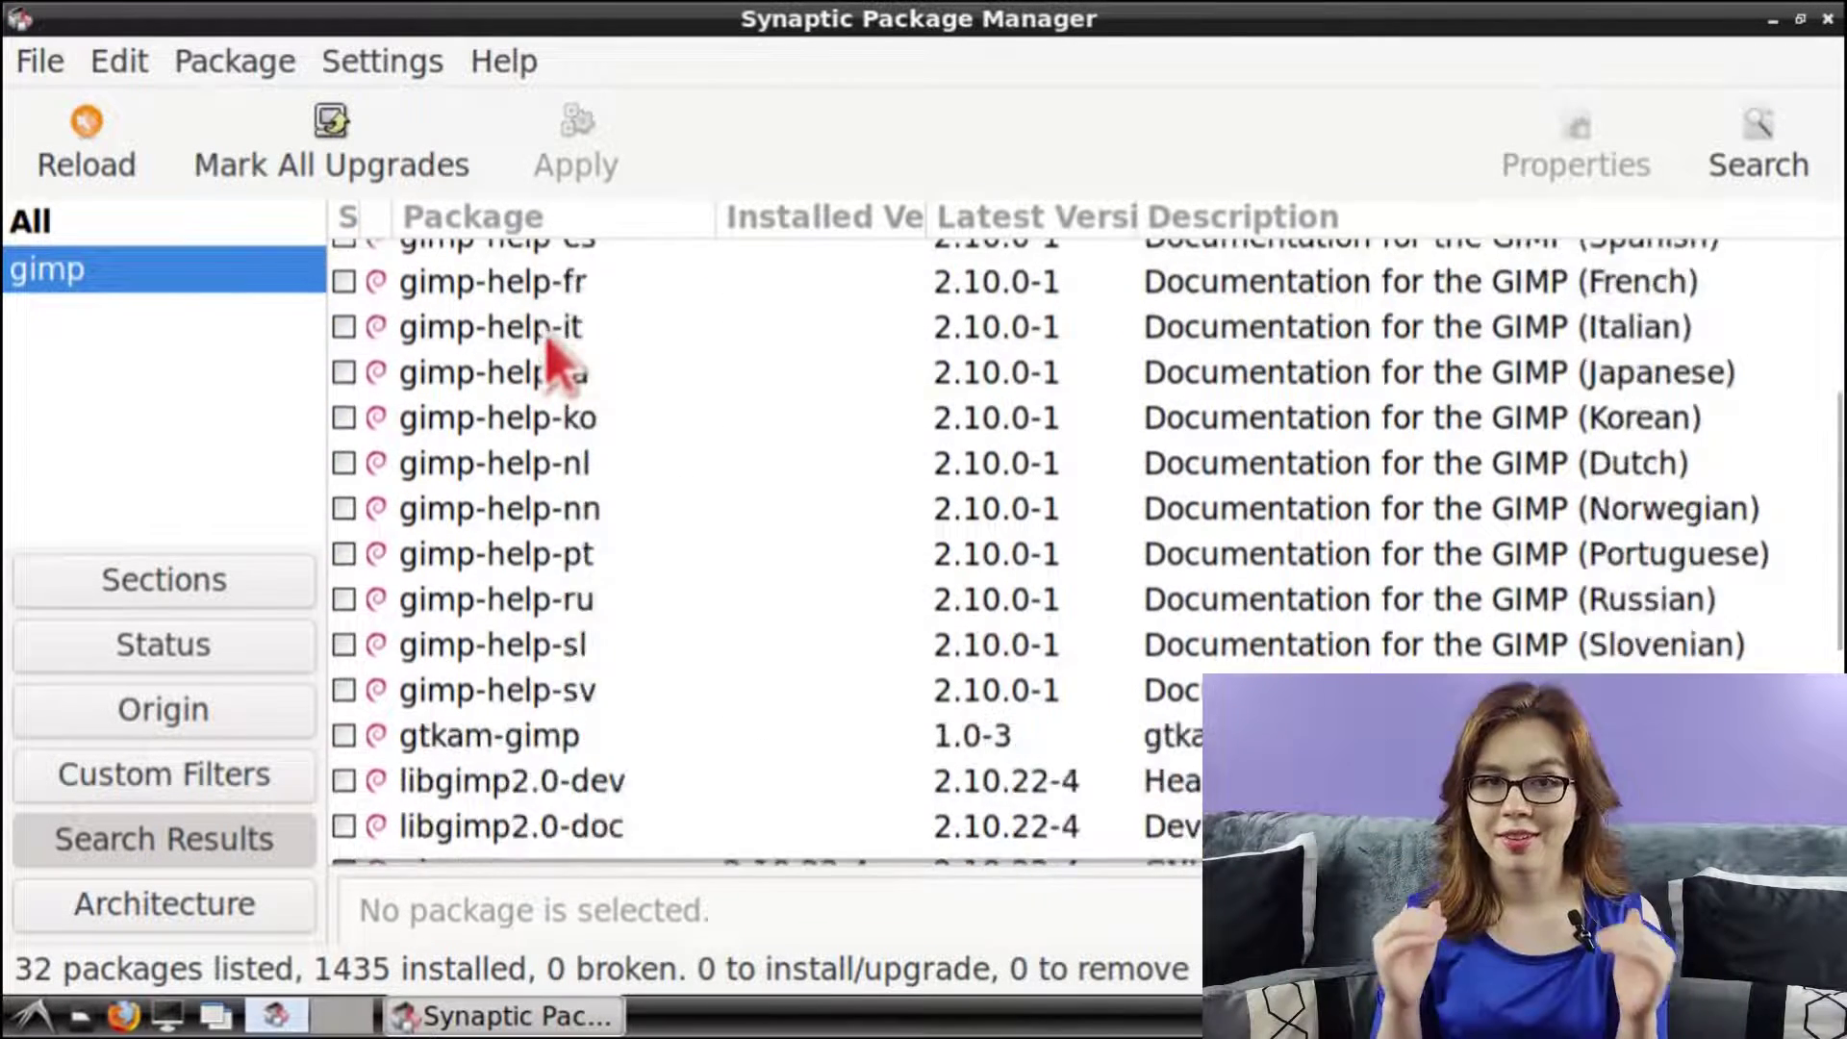
left_click(349, 229)
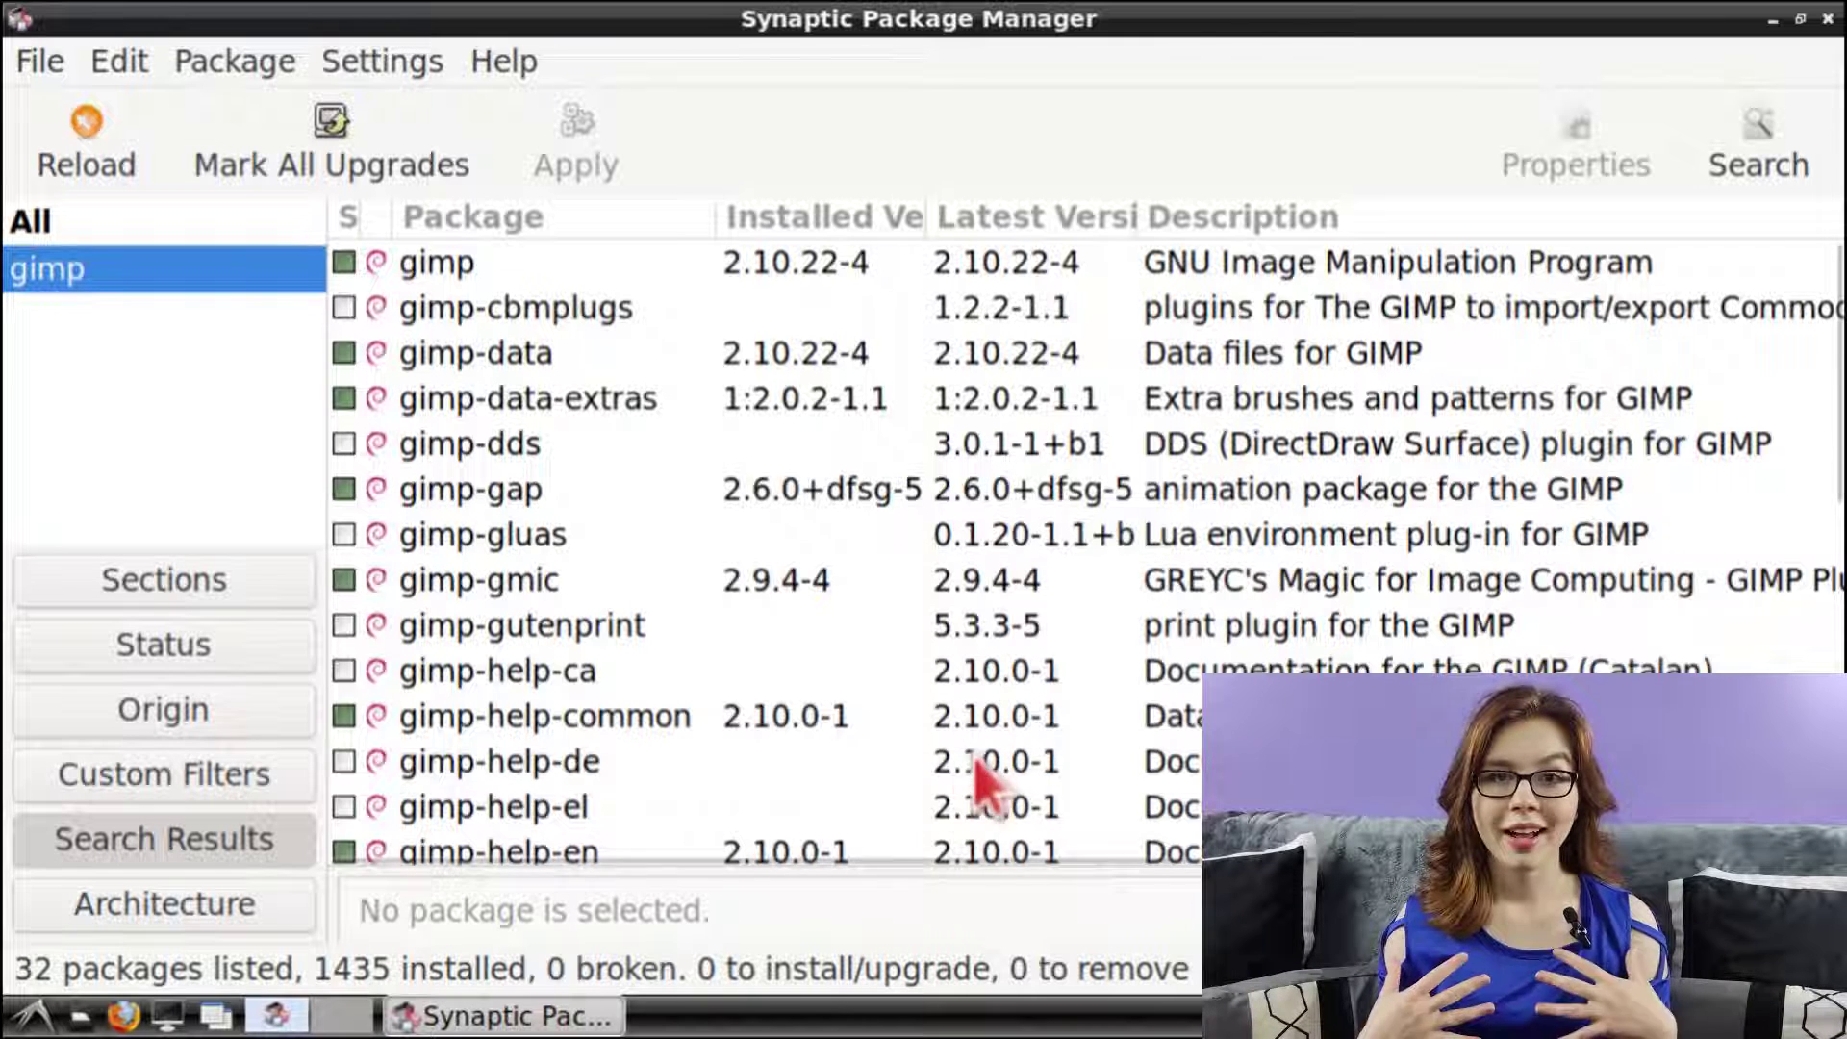
mouse_move(944, 868)
left_mouse_down()
mouse_move(952, 590)
mouse_move(945, 873)
left_mouse_up()
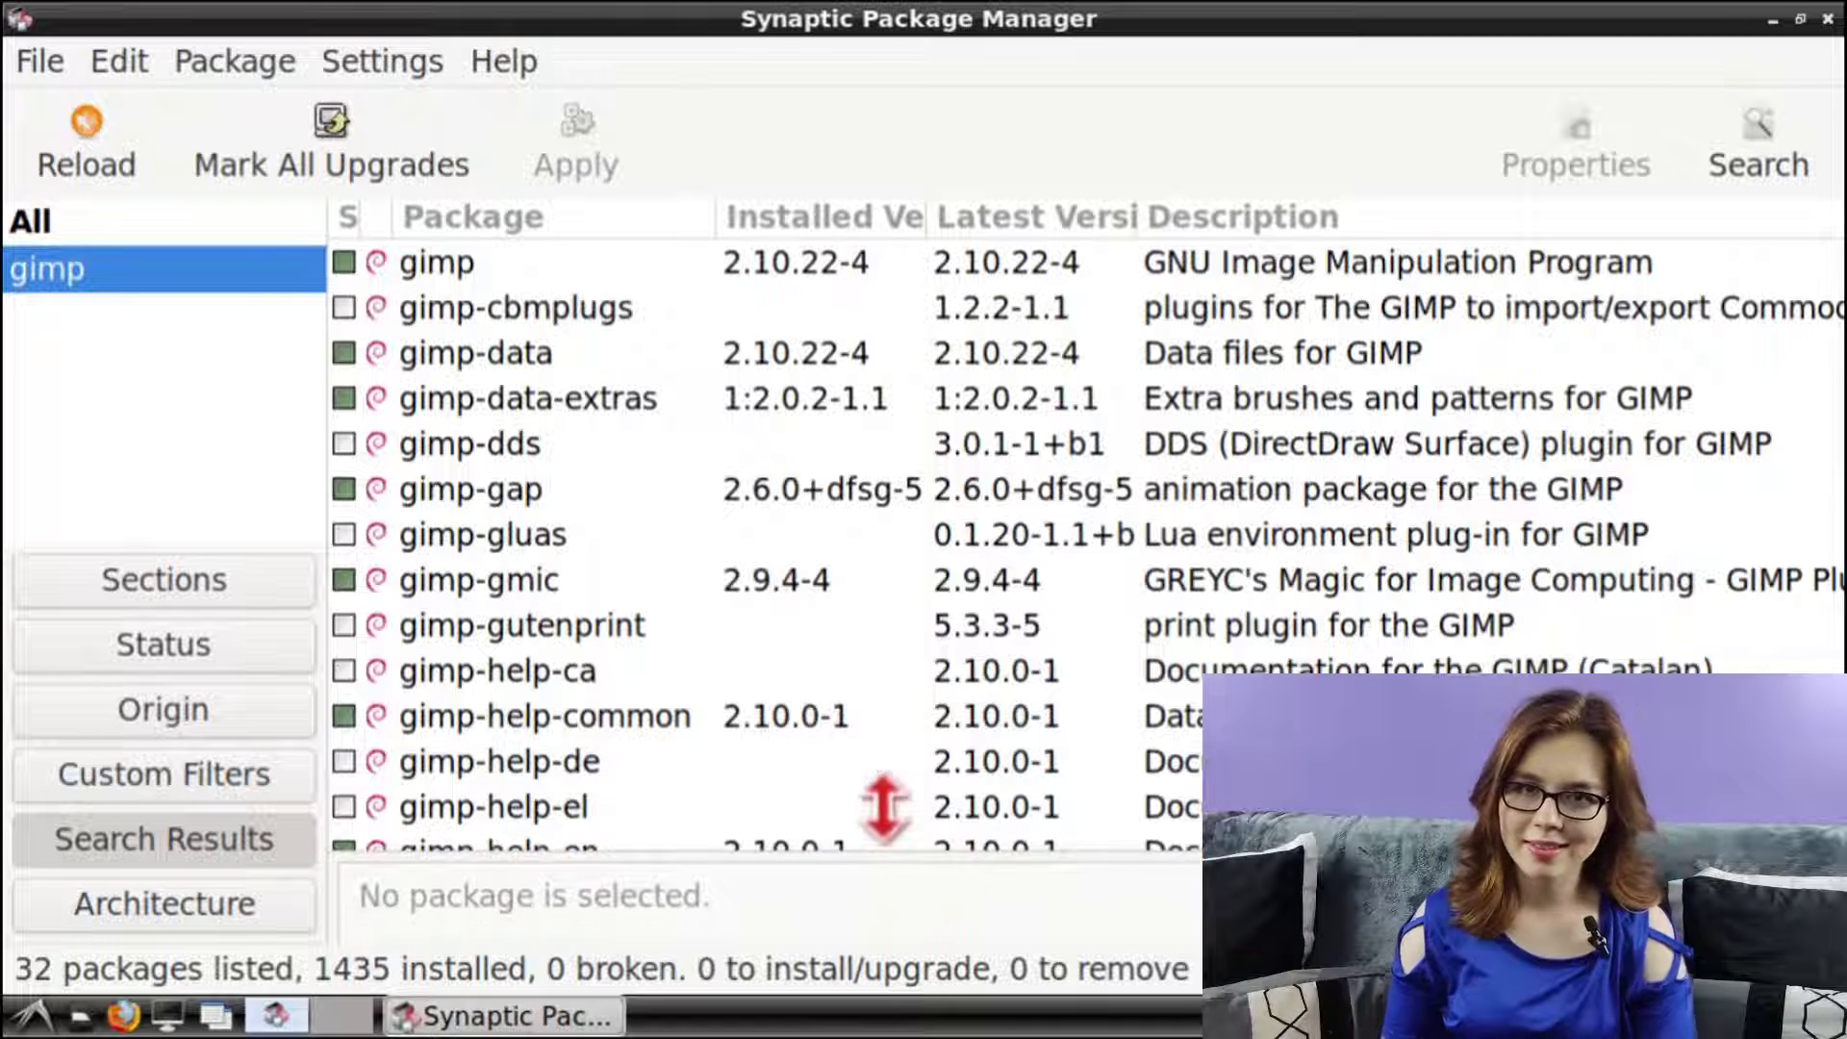
left_click(347, 217)
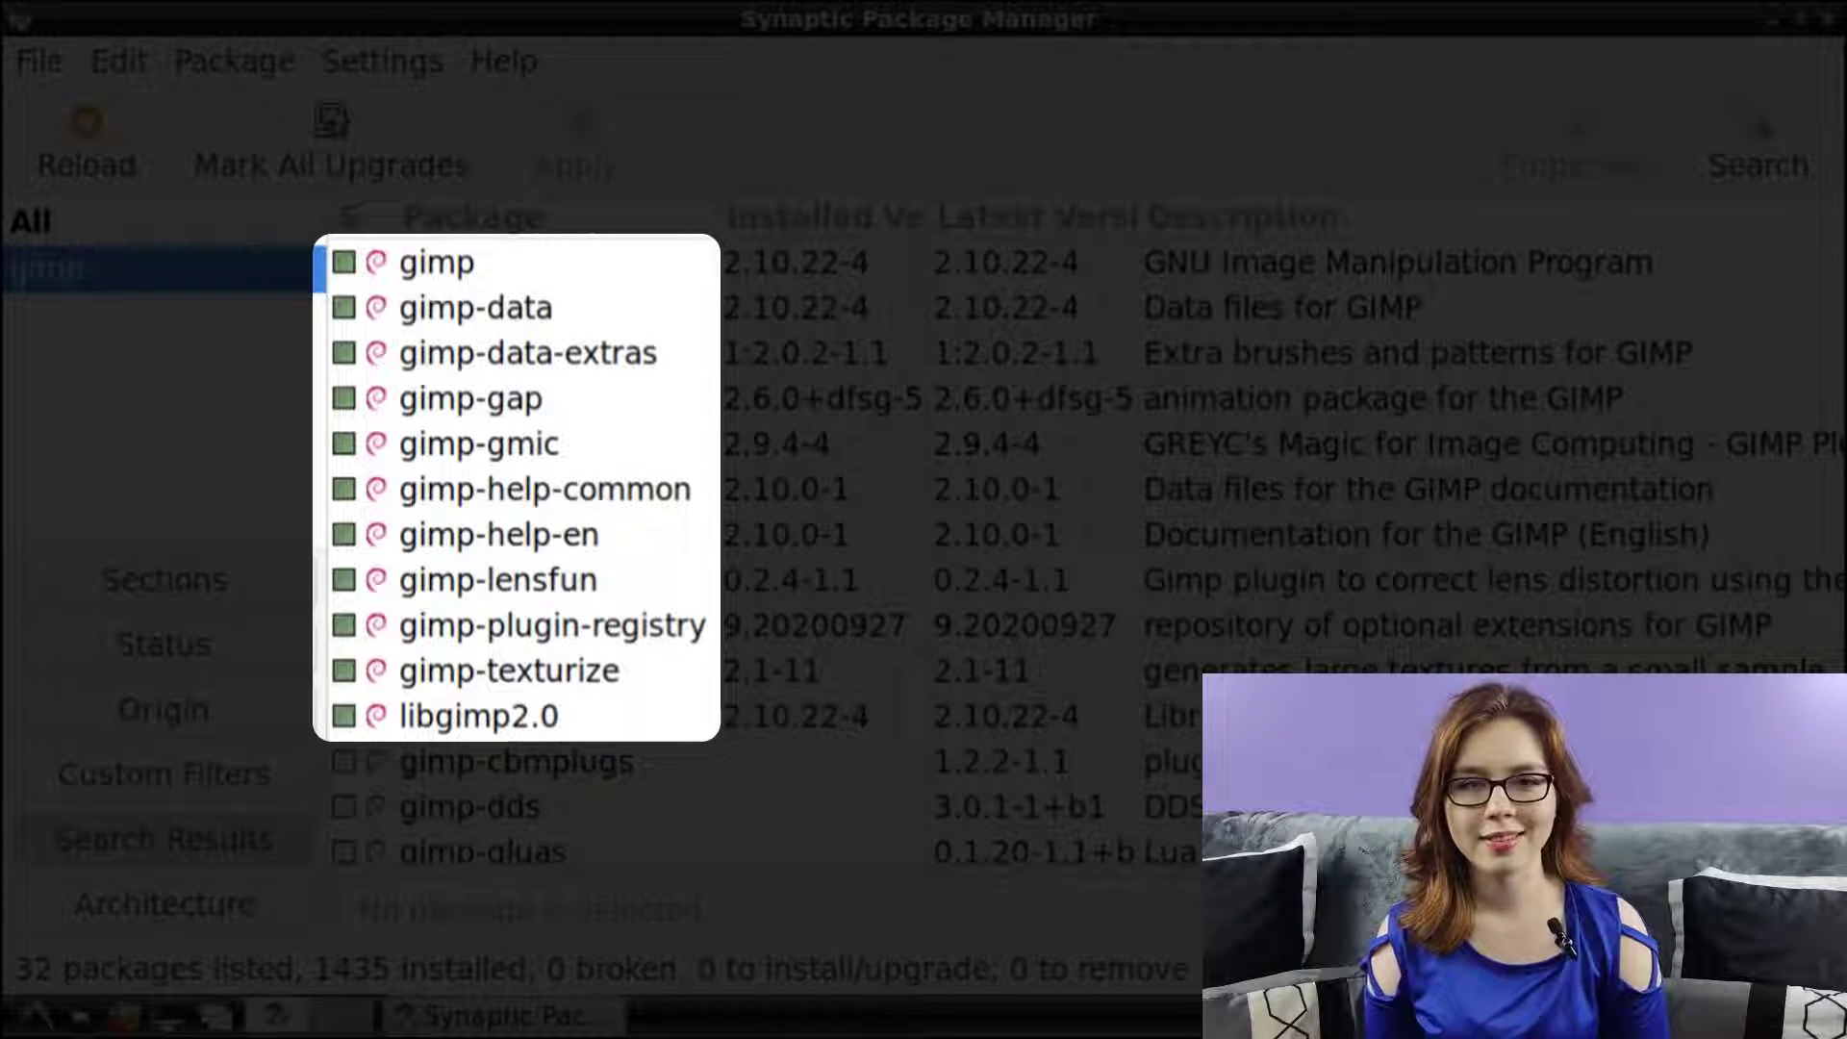
left_click(707, 353)
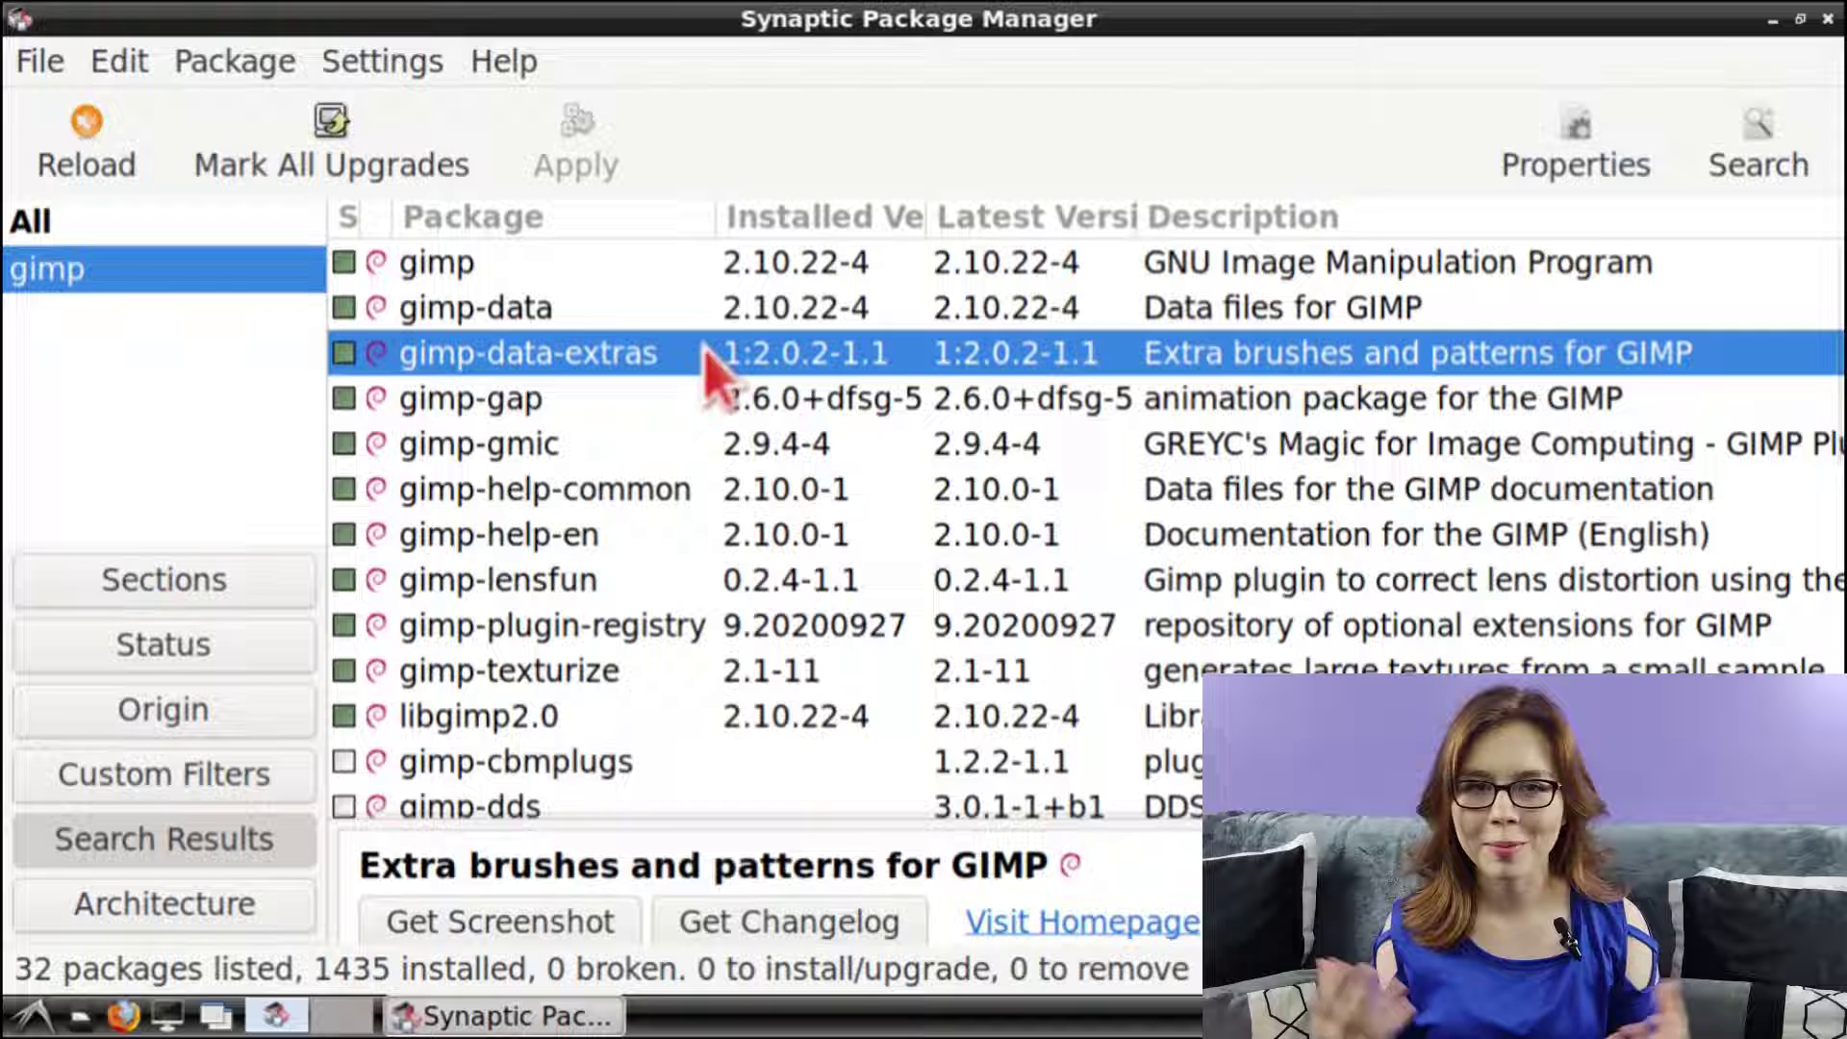
left_click(701, 404)
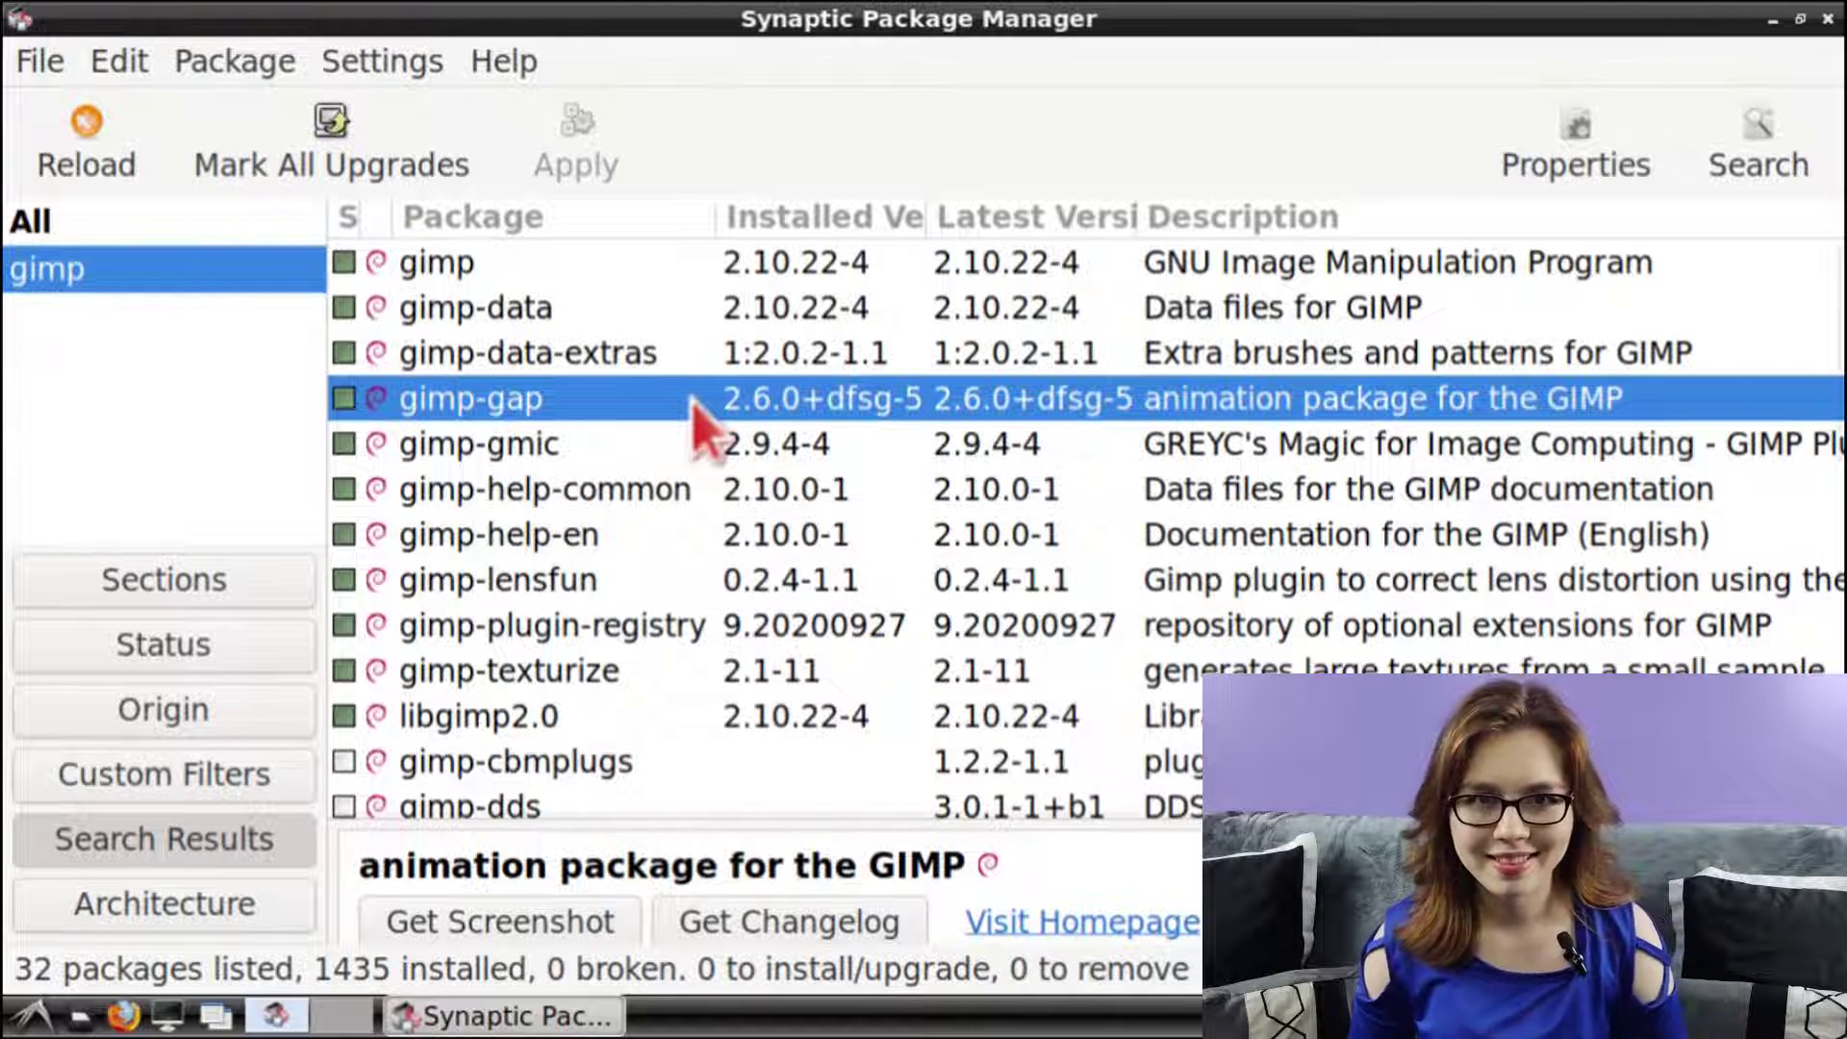
left_click(681, 535)
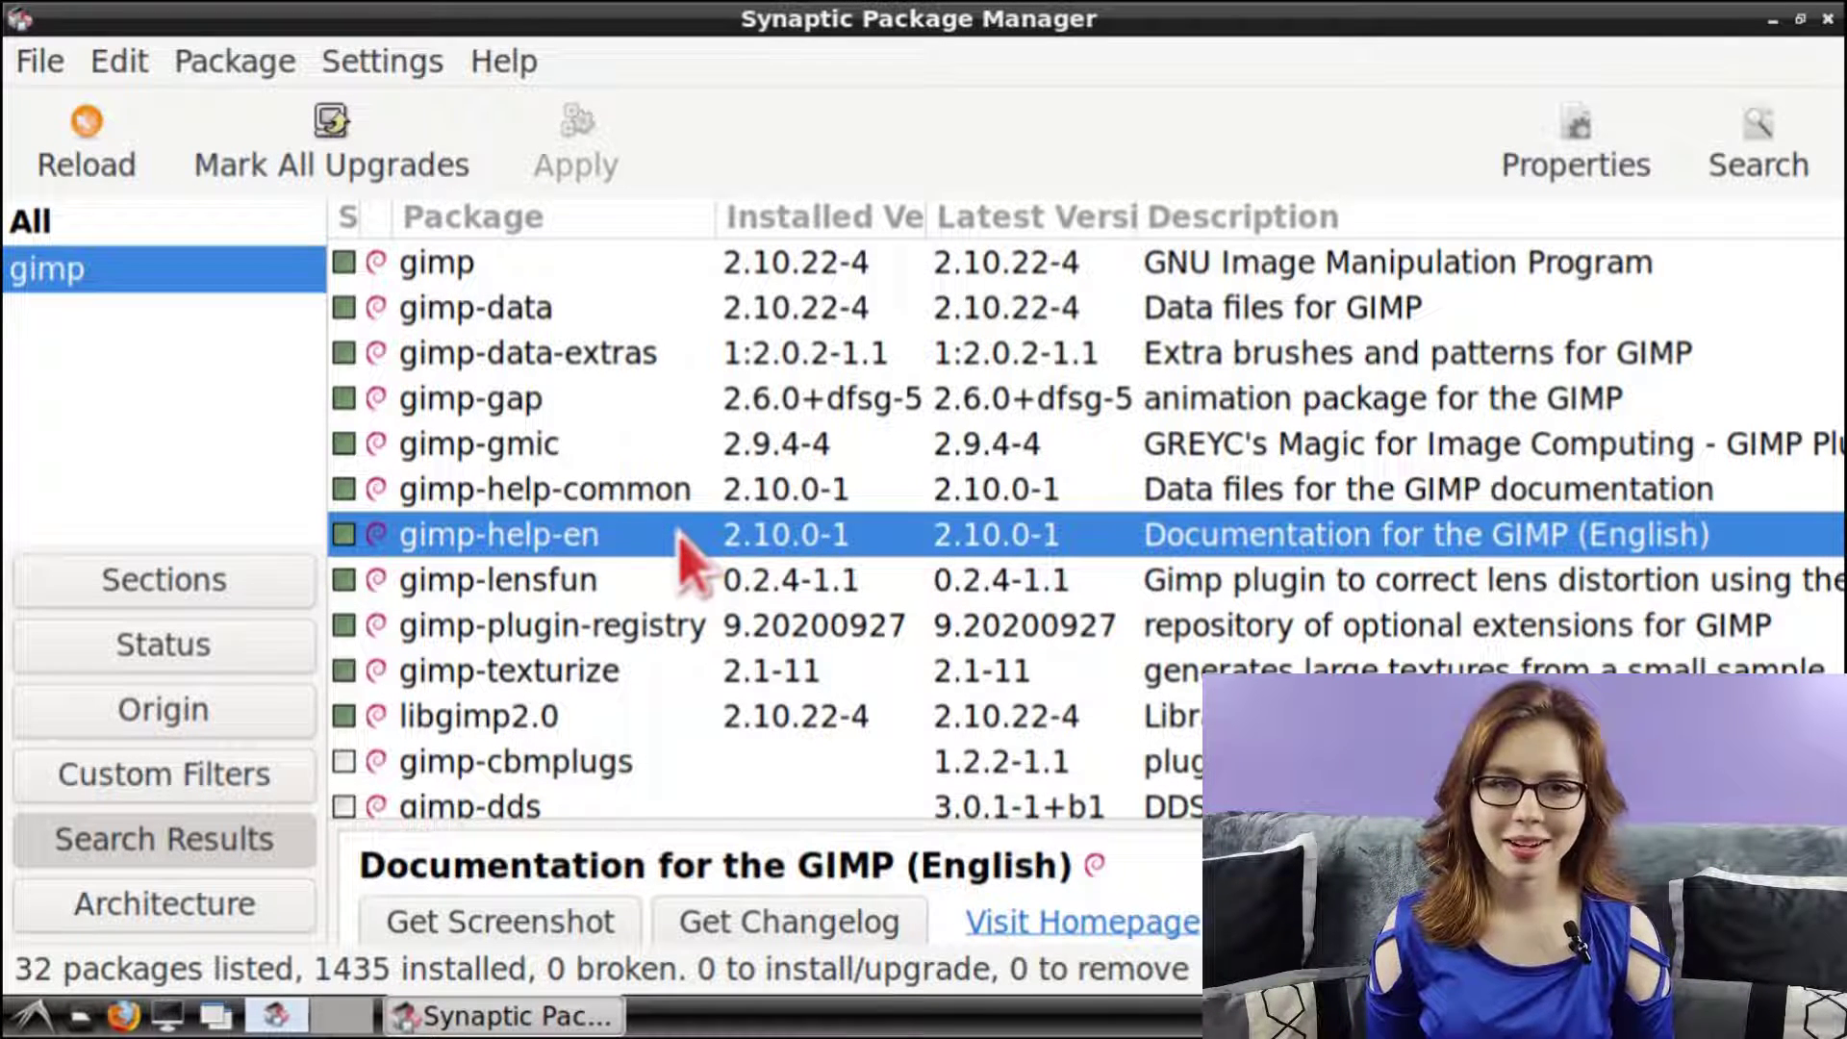
left_click(671, 579)
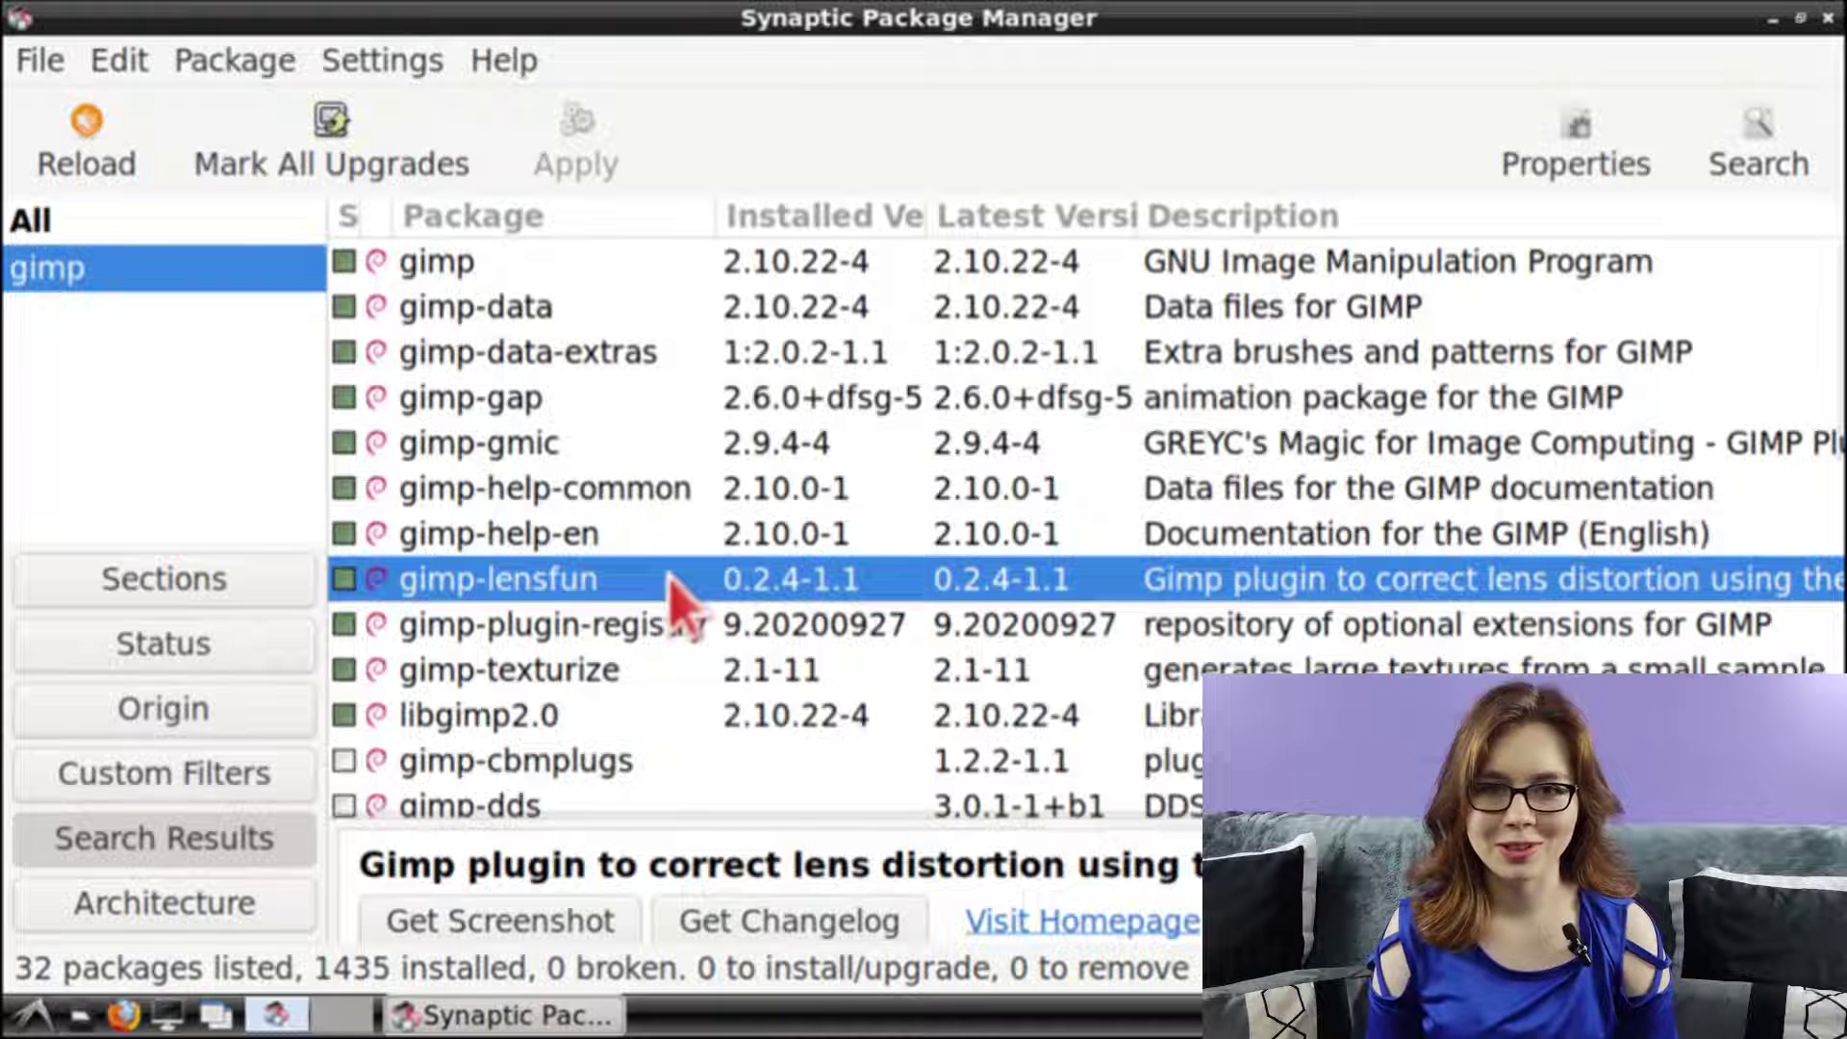
left_click(724, 625)
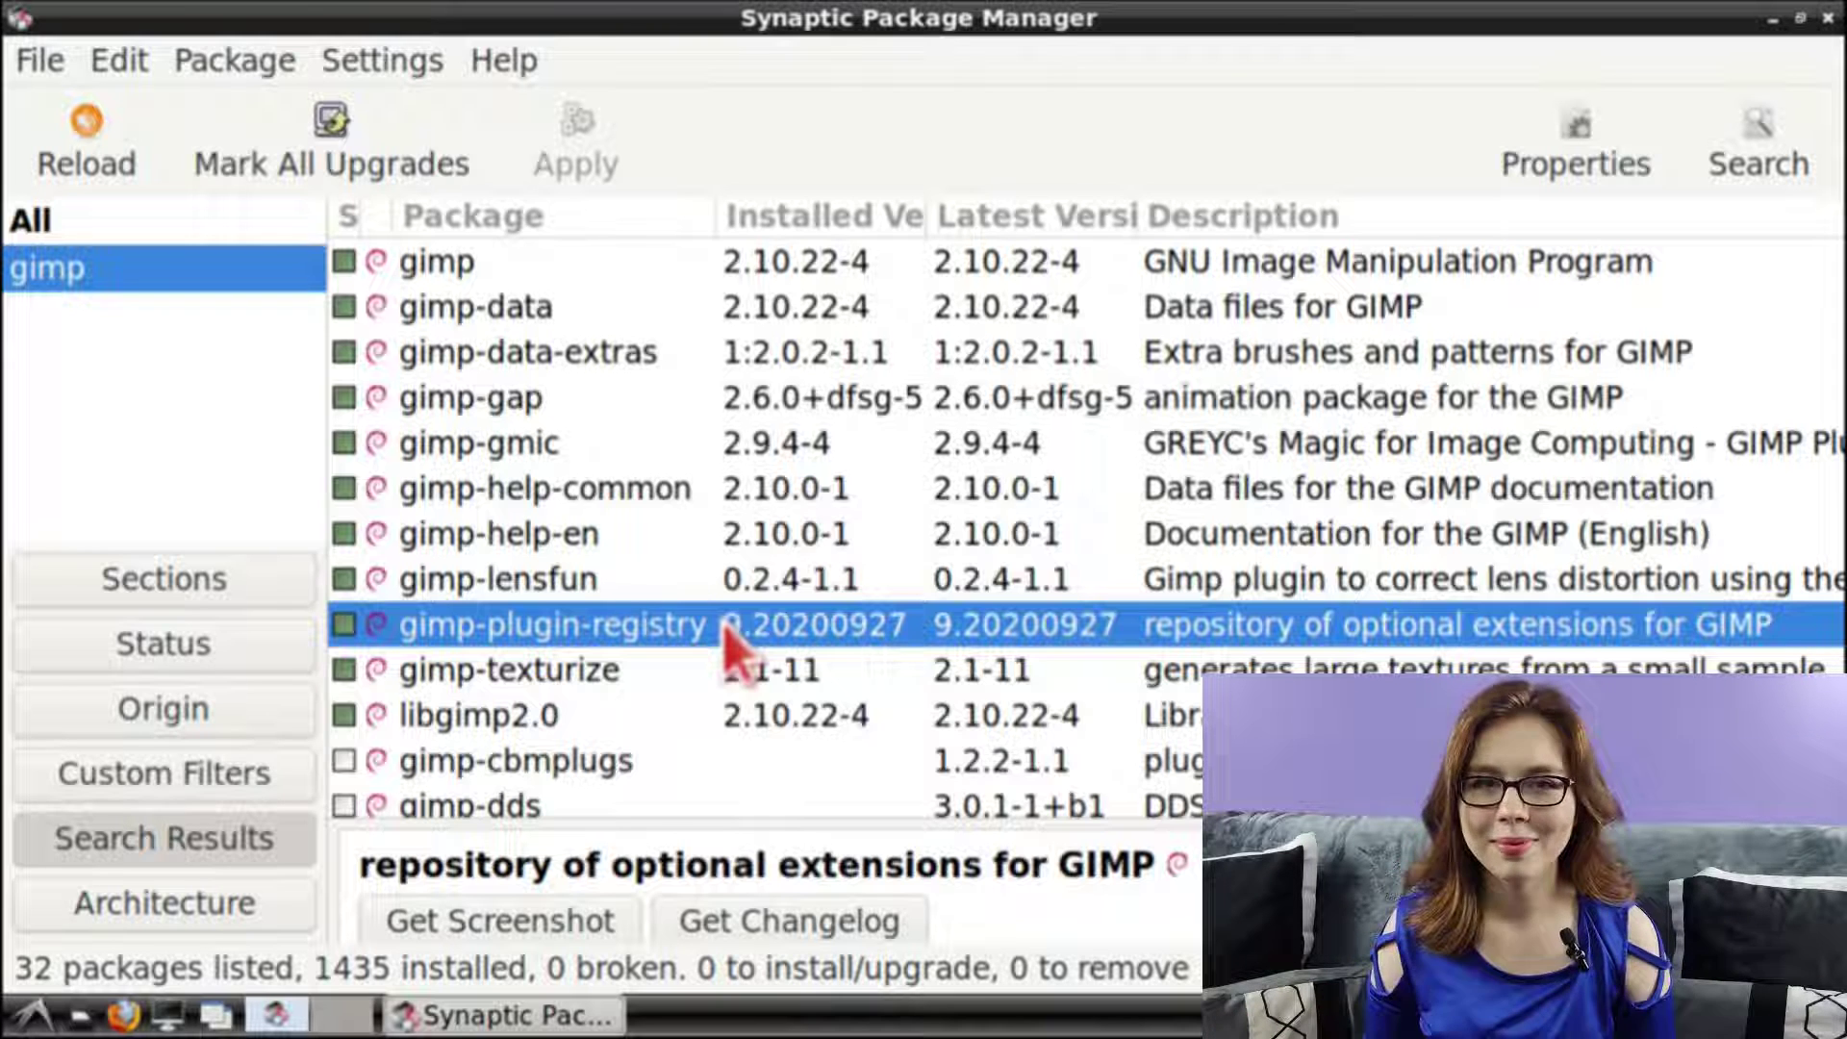
left_click(712, 673)
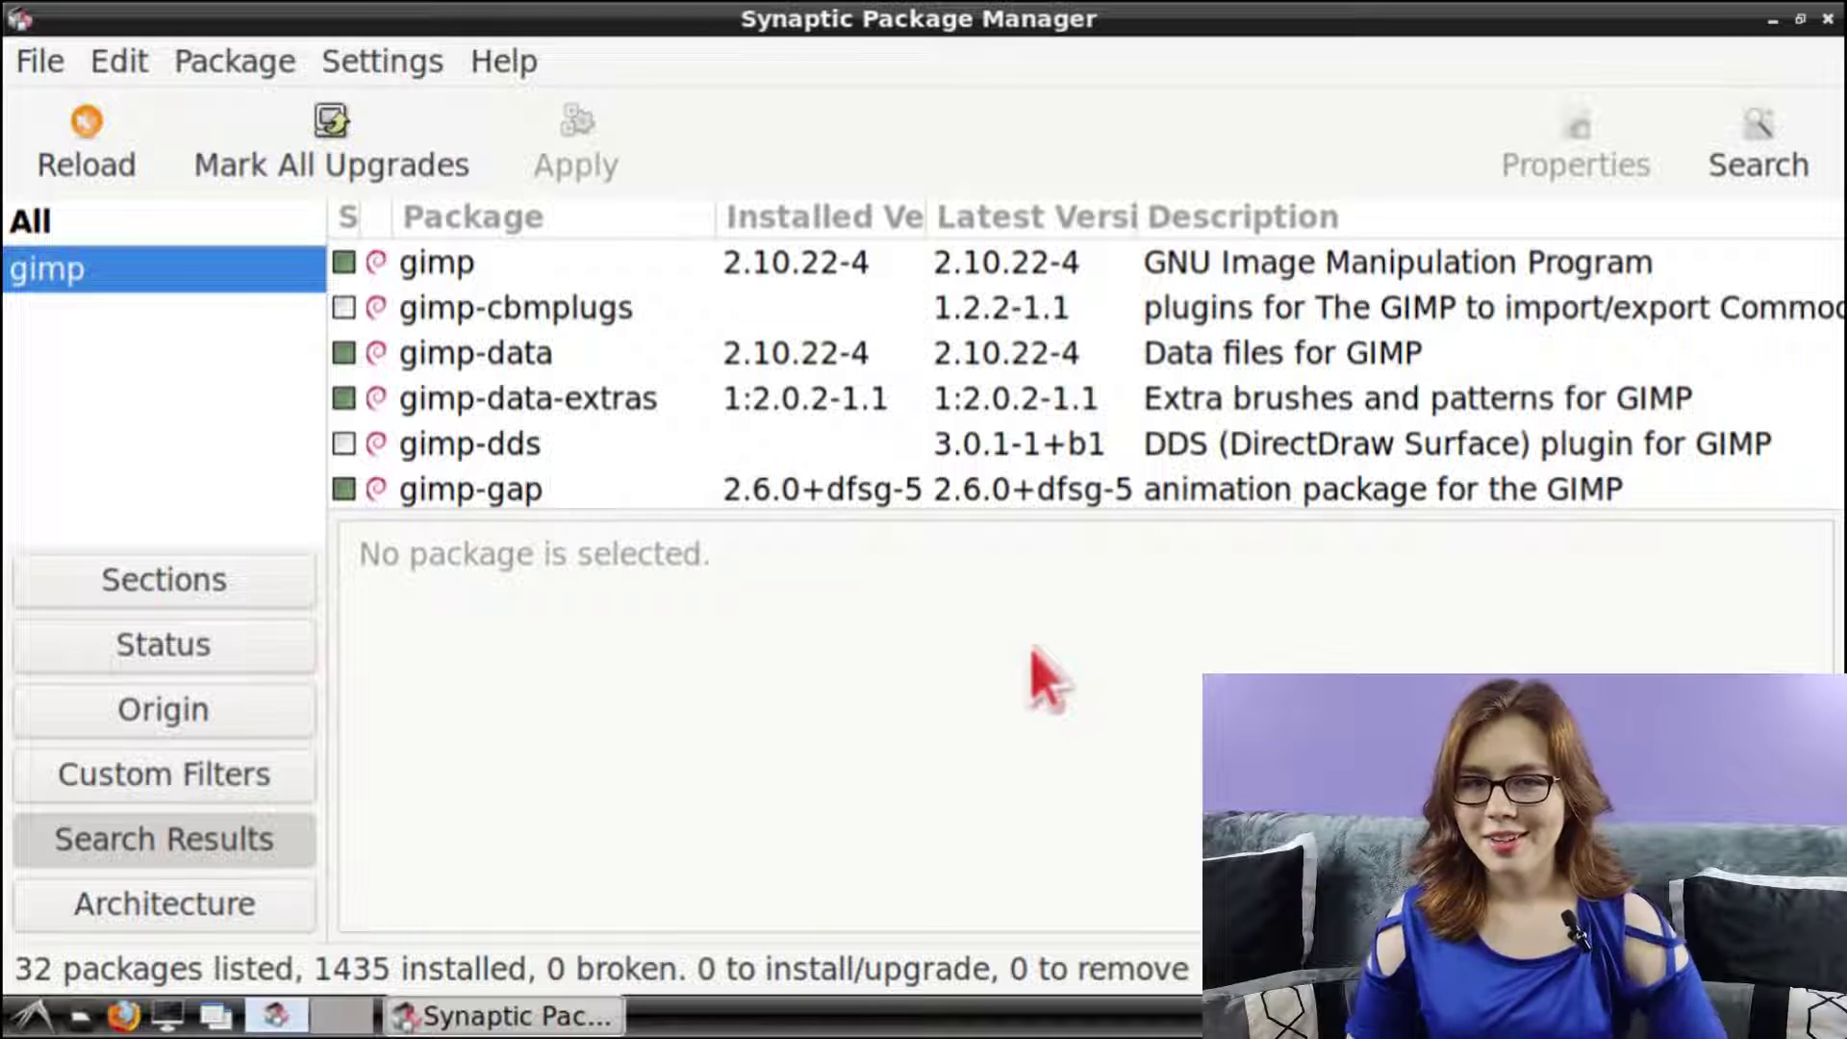
Quit Synaptic Package Manager via File > Quit.
left_click(40, 63)
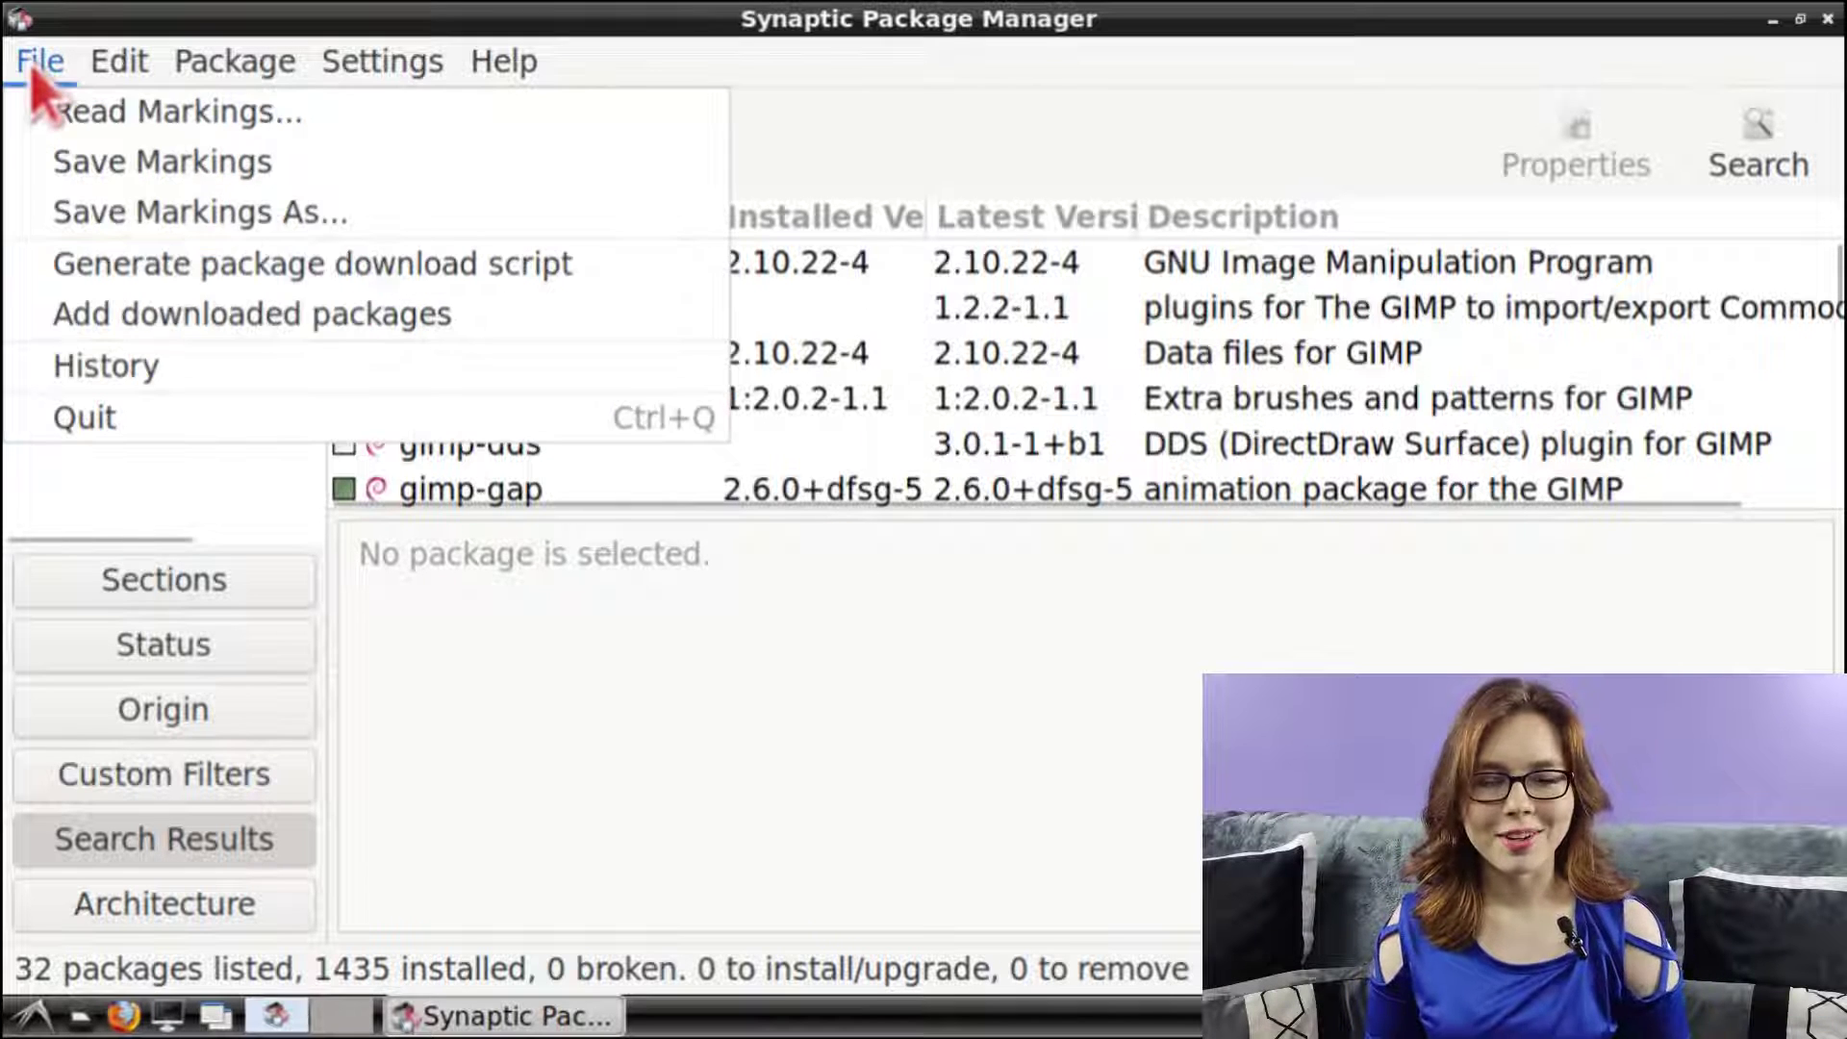
left_click(240, 415)
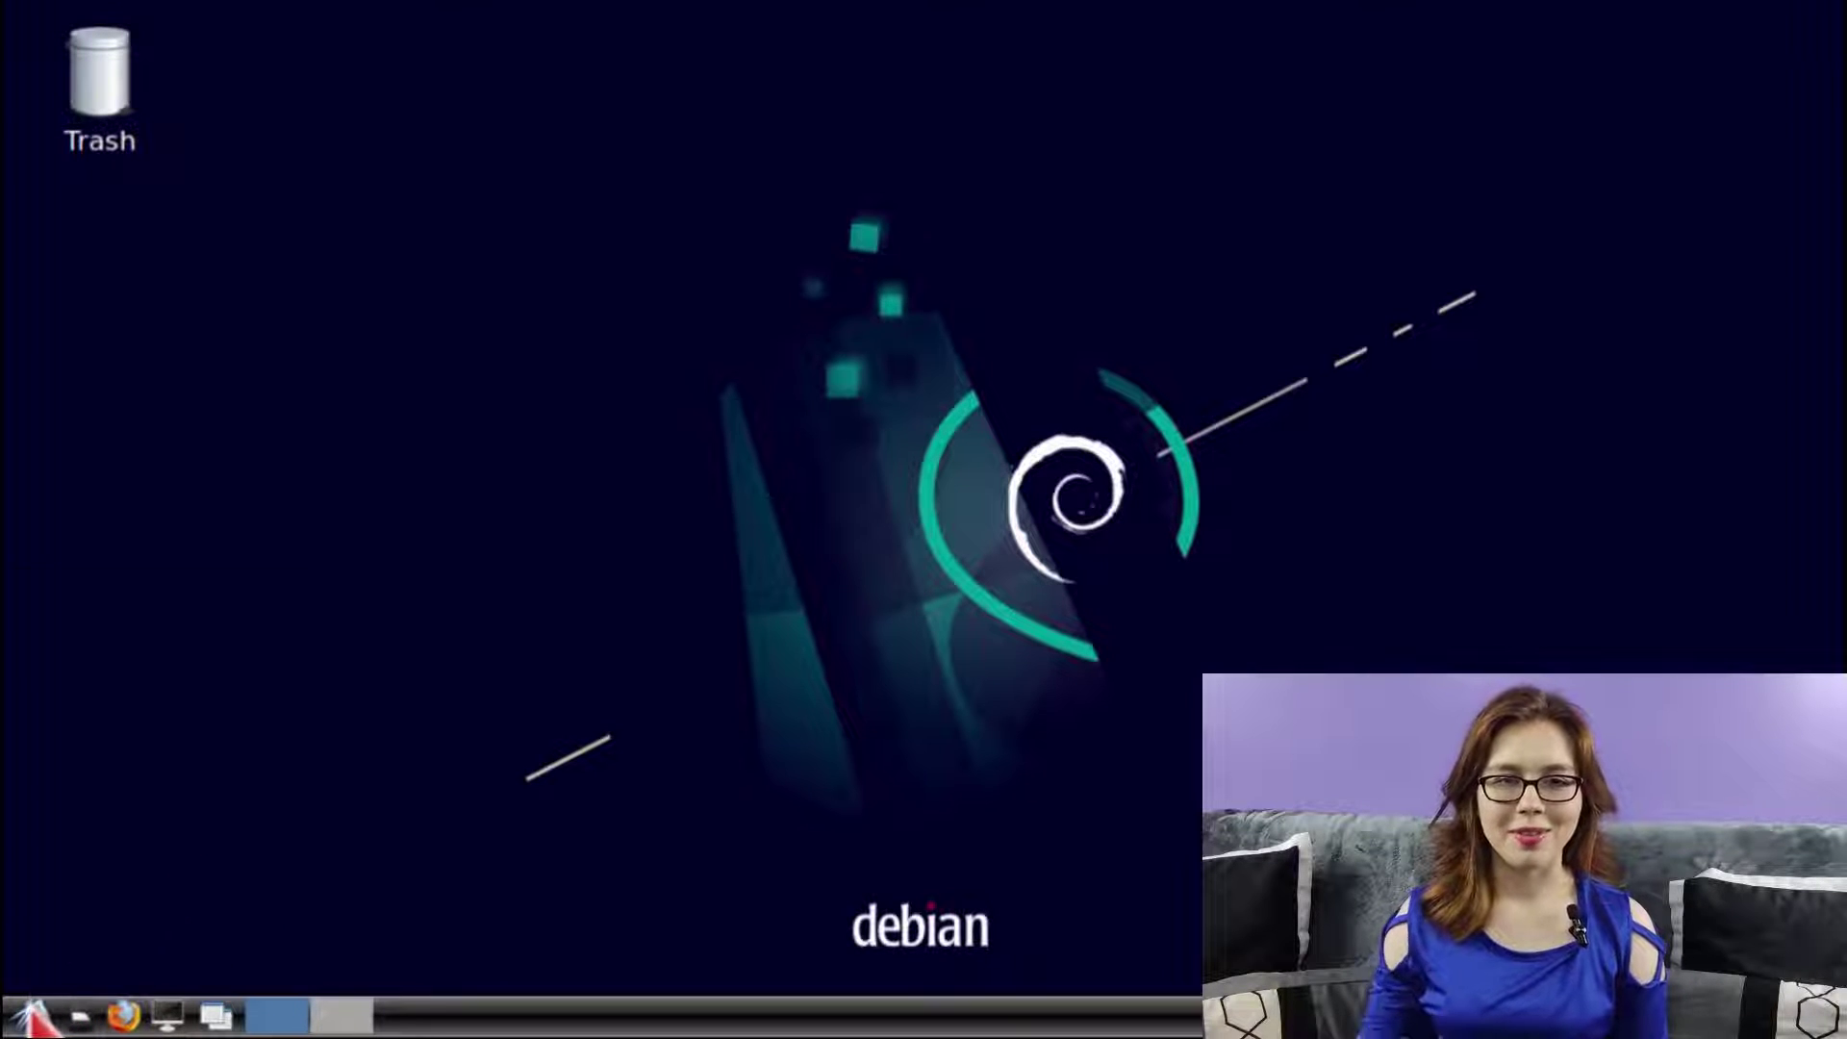
Start GNU Image Manipulation Program from the LXDE menu's Graphics section.
left_click(34, 1012)
mouse_move(216, 666)
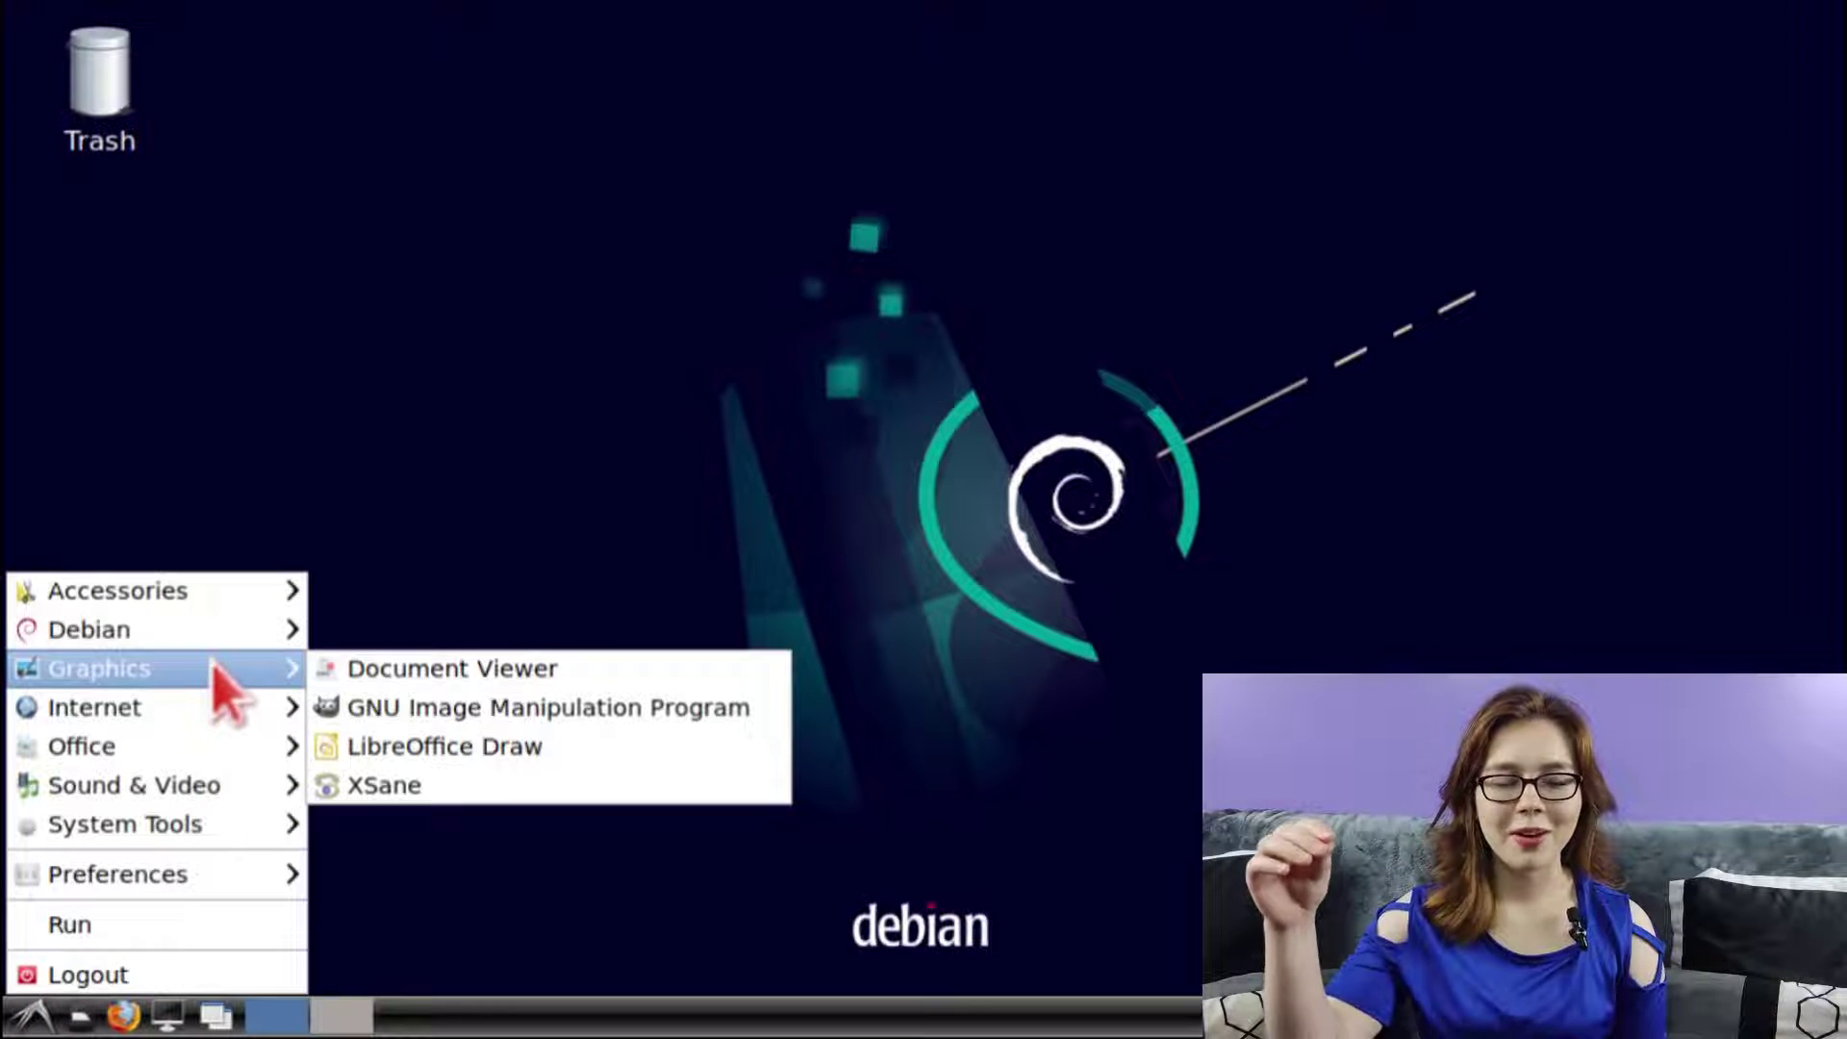
left_click(761, 707)
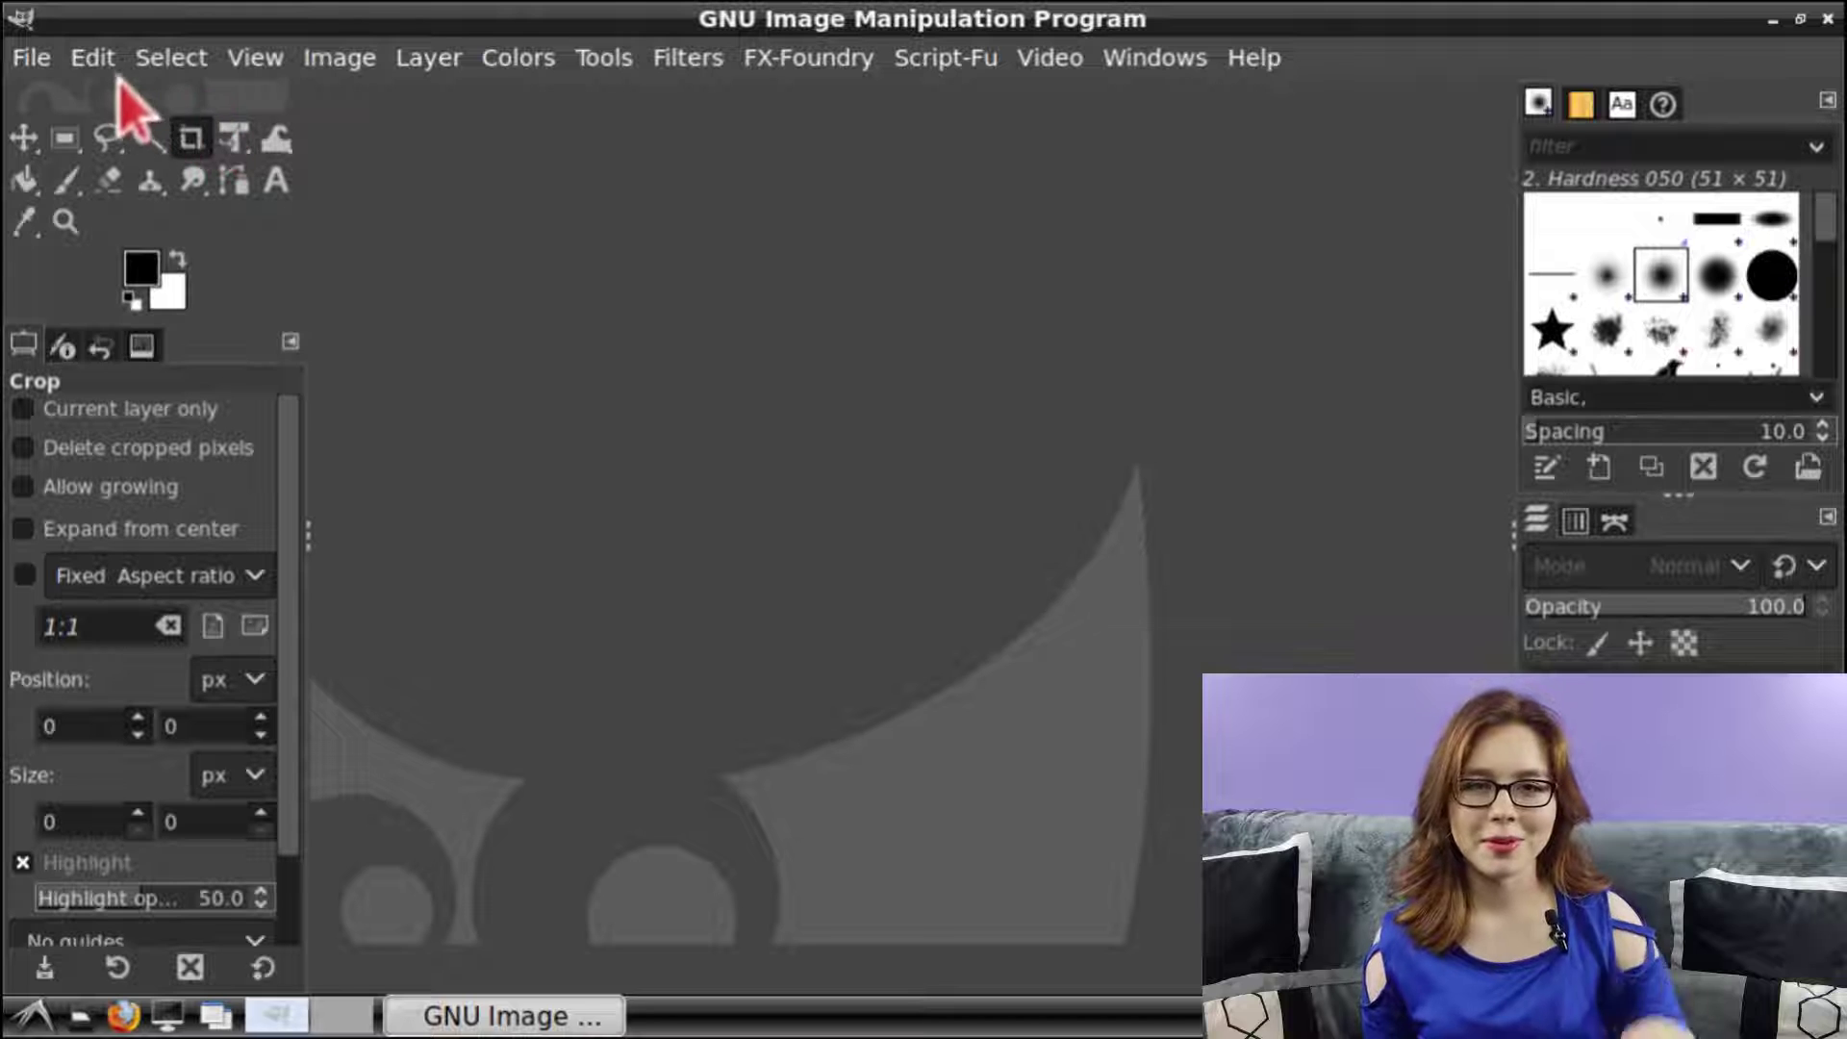
In Preferences > Interface > Icon Theme, apply the Color theme and bring up the icon-size options.
left_click(104, 68)
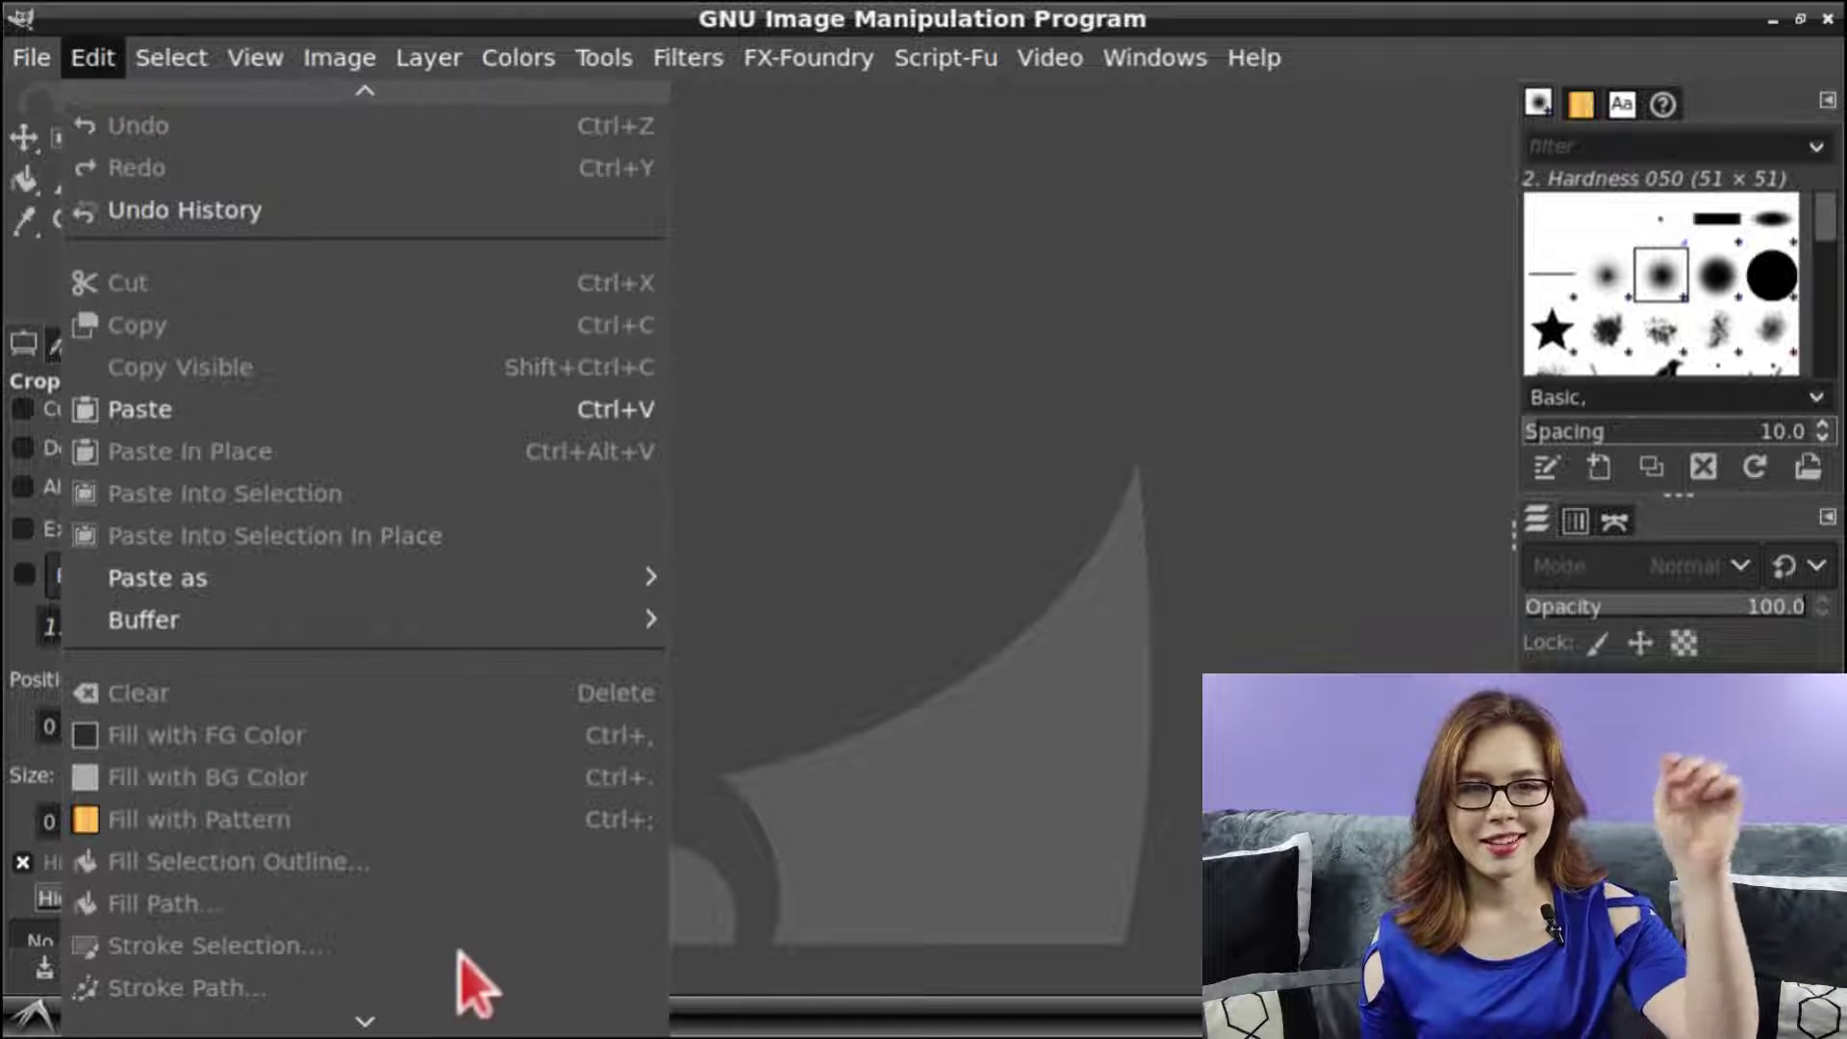
mouse_move(471, 1015)
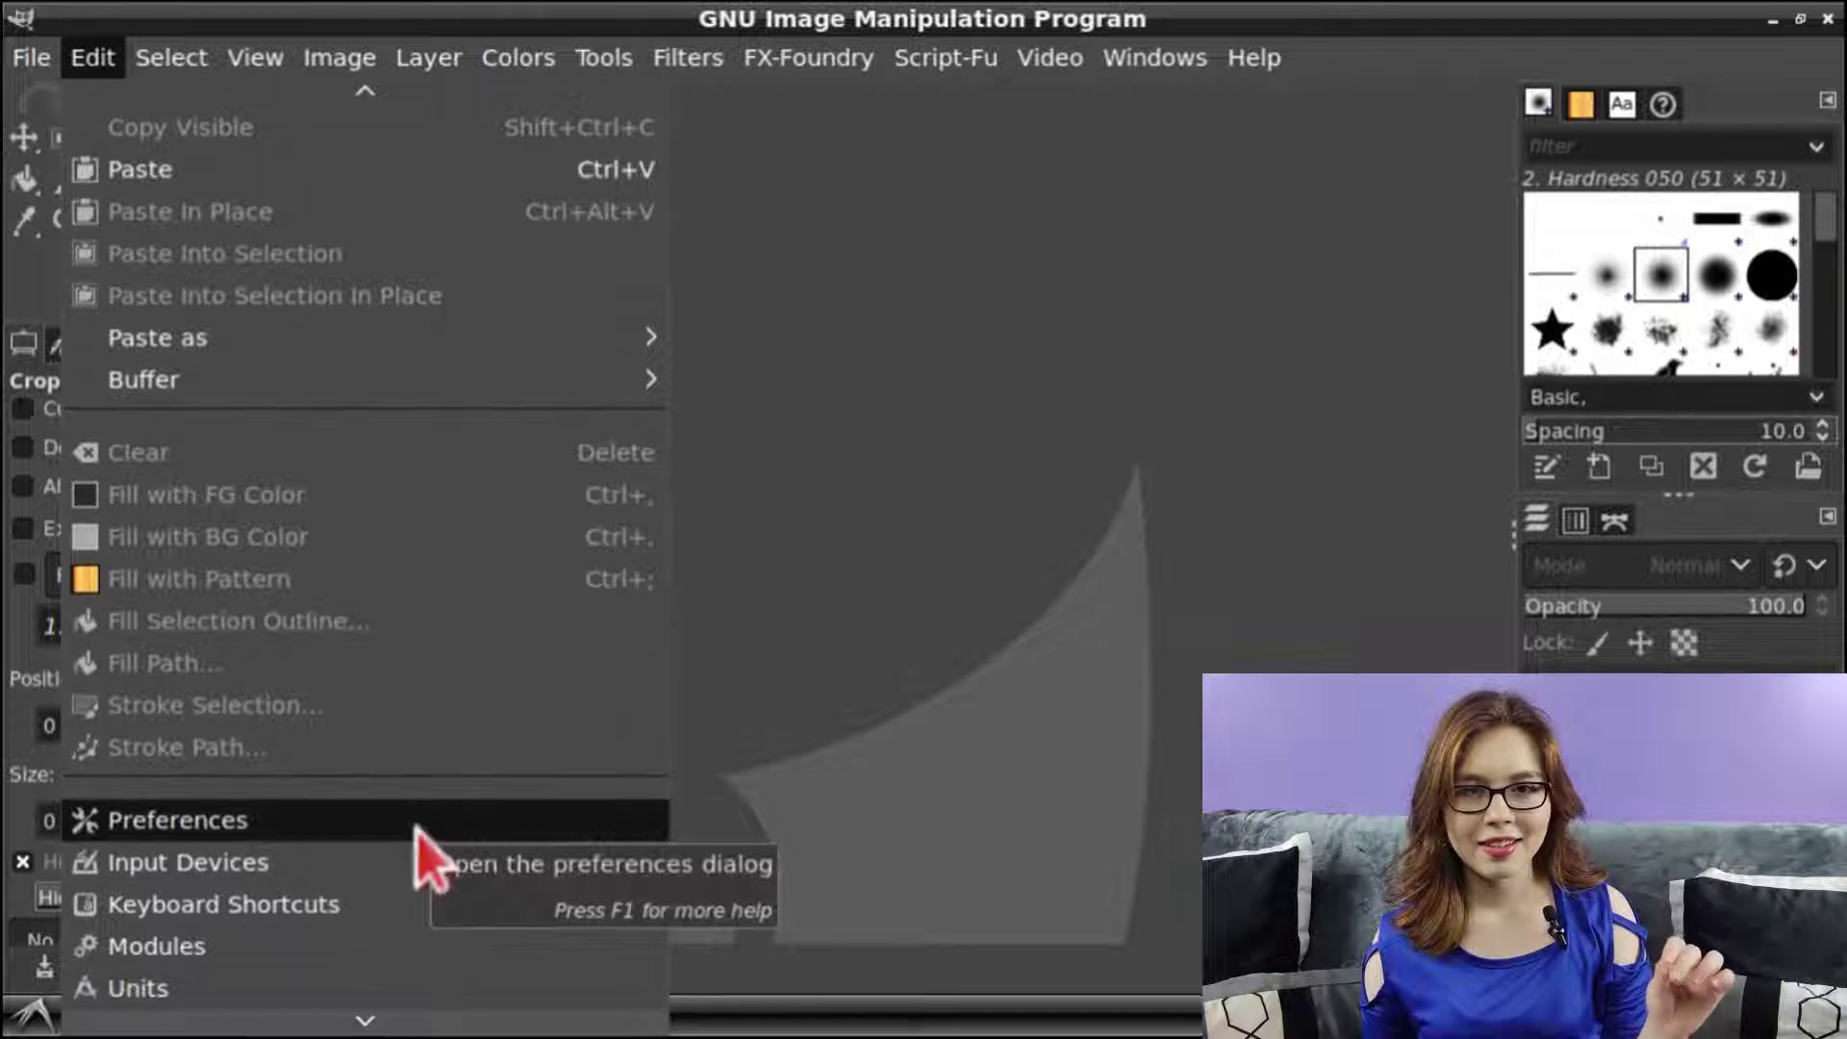
left_click(416, 828)
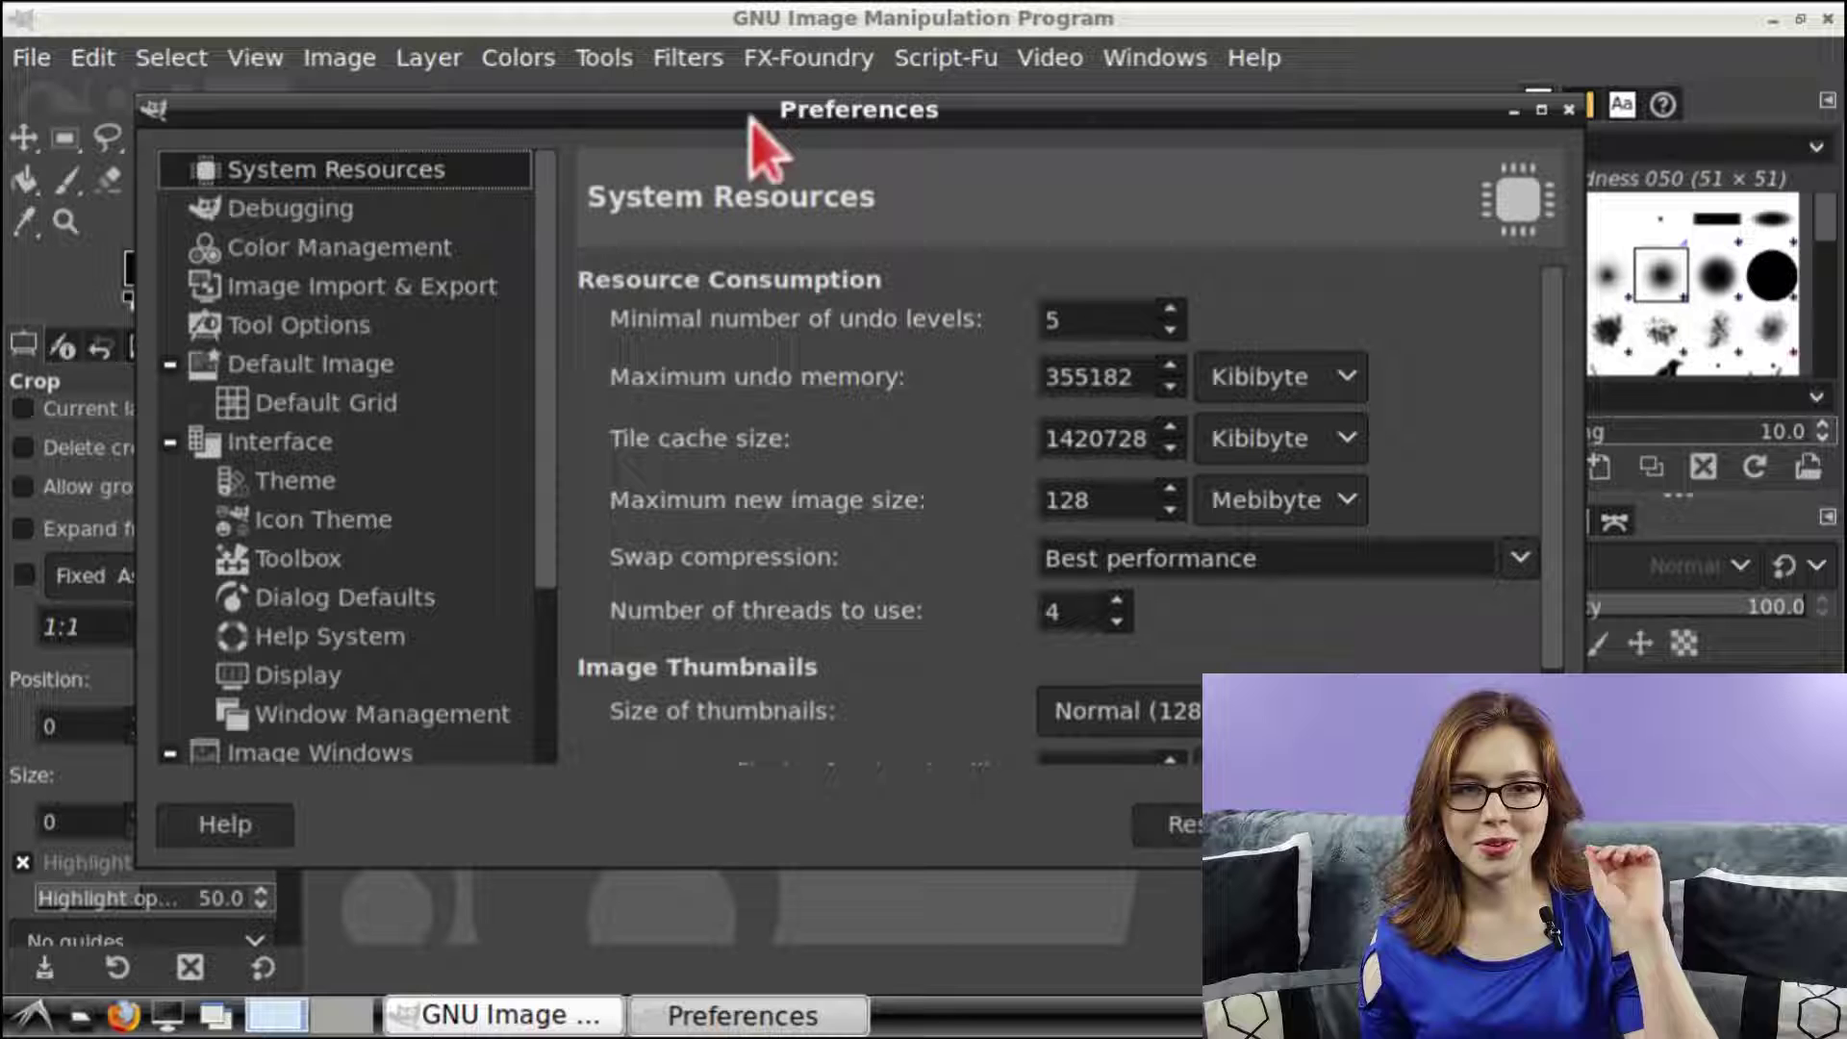
left_click(468, 527)
left_click_drag(697, 109, 868, 108)
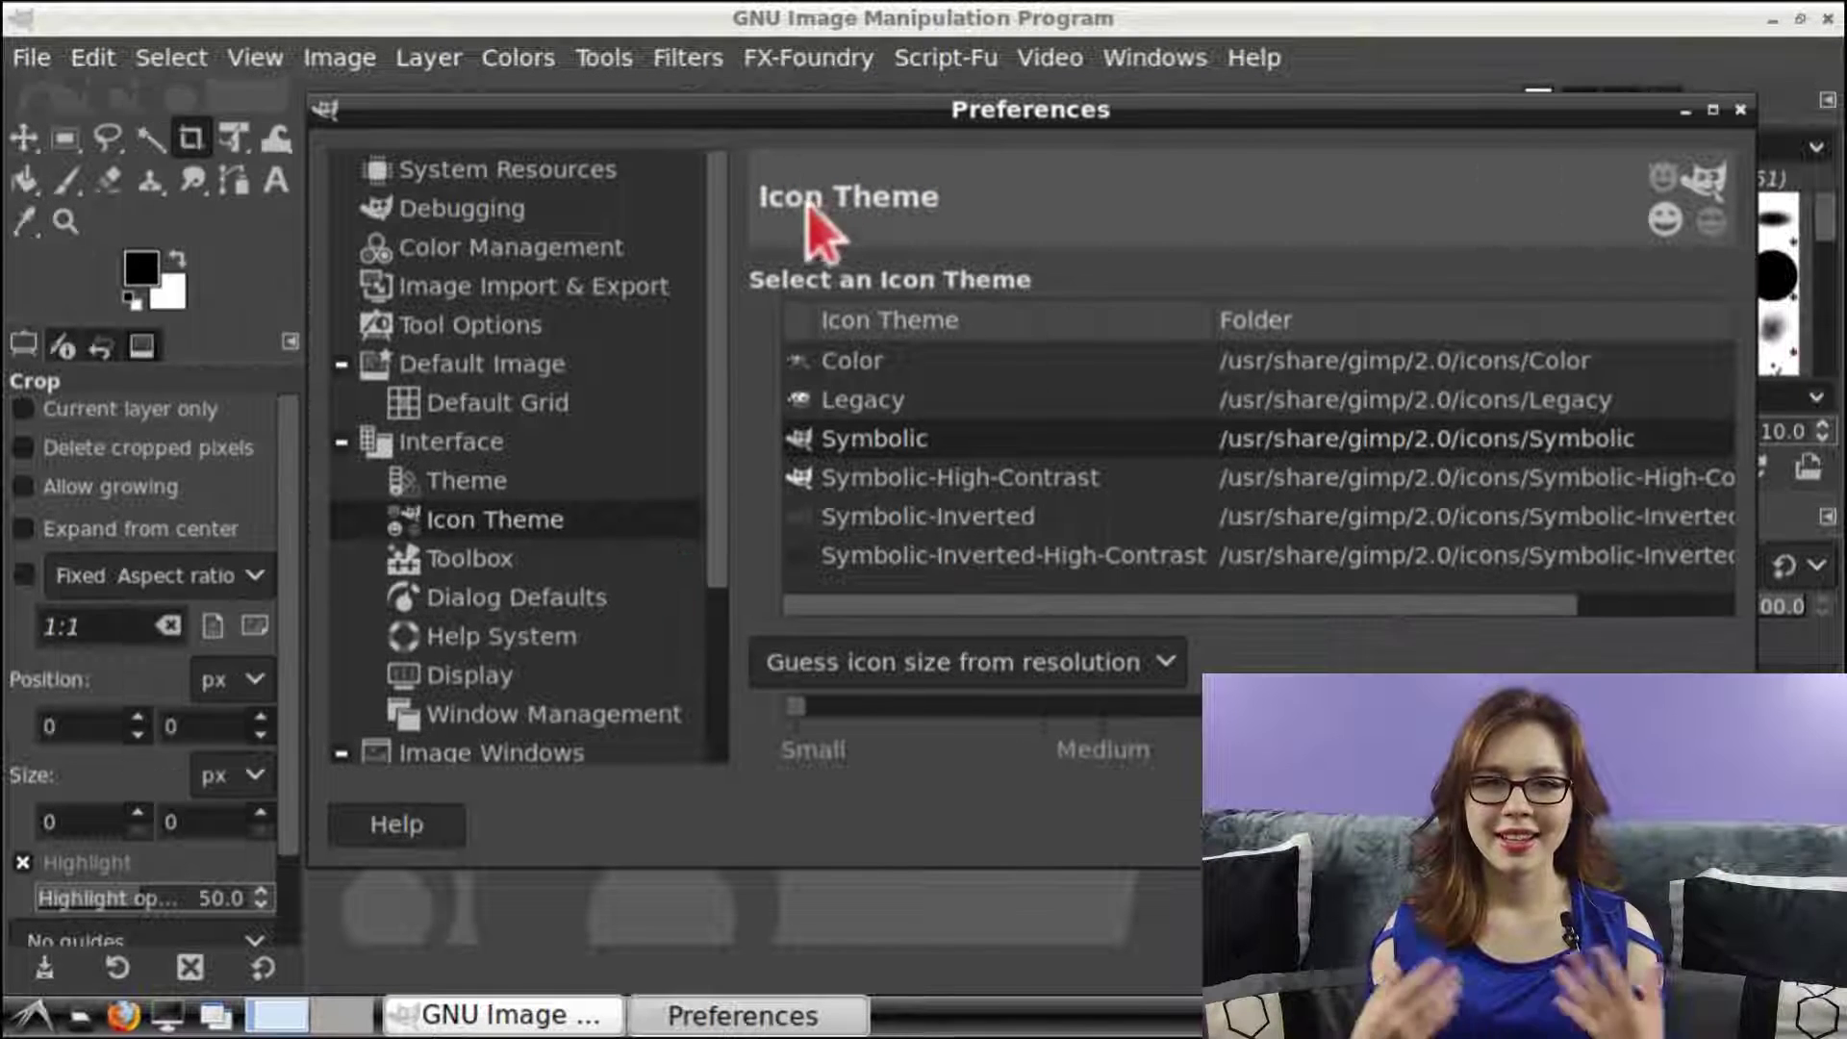
left_click(904, 361)
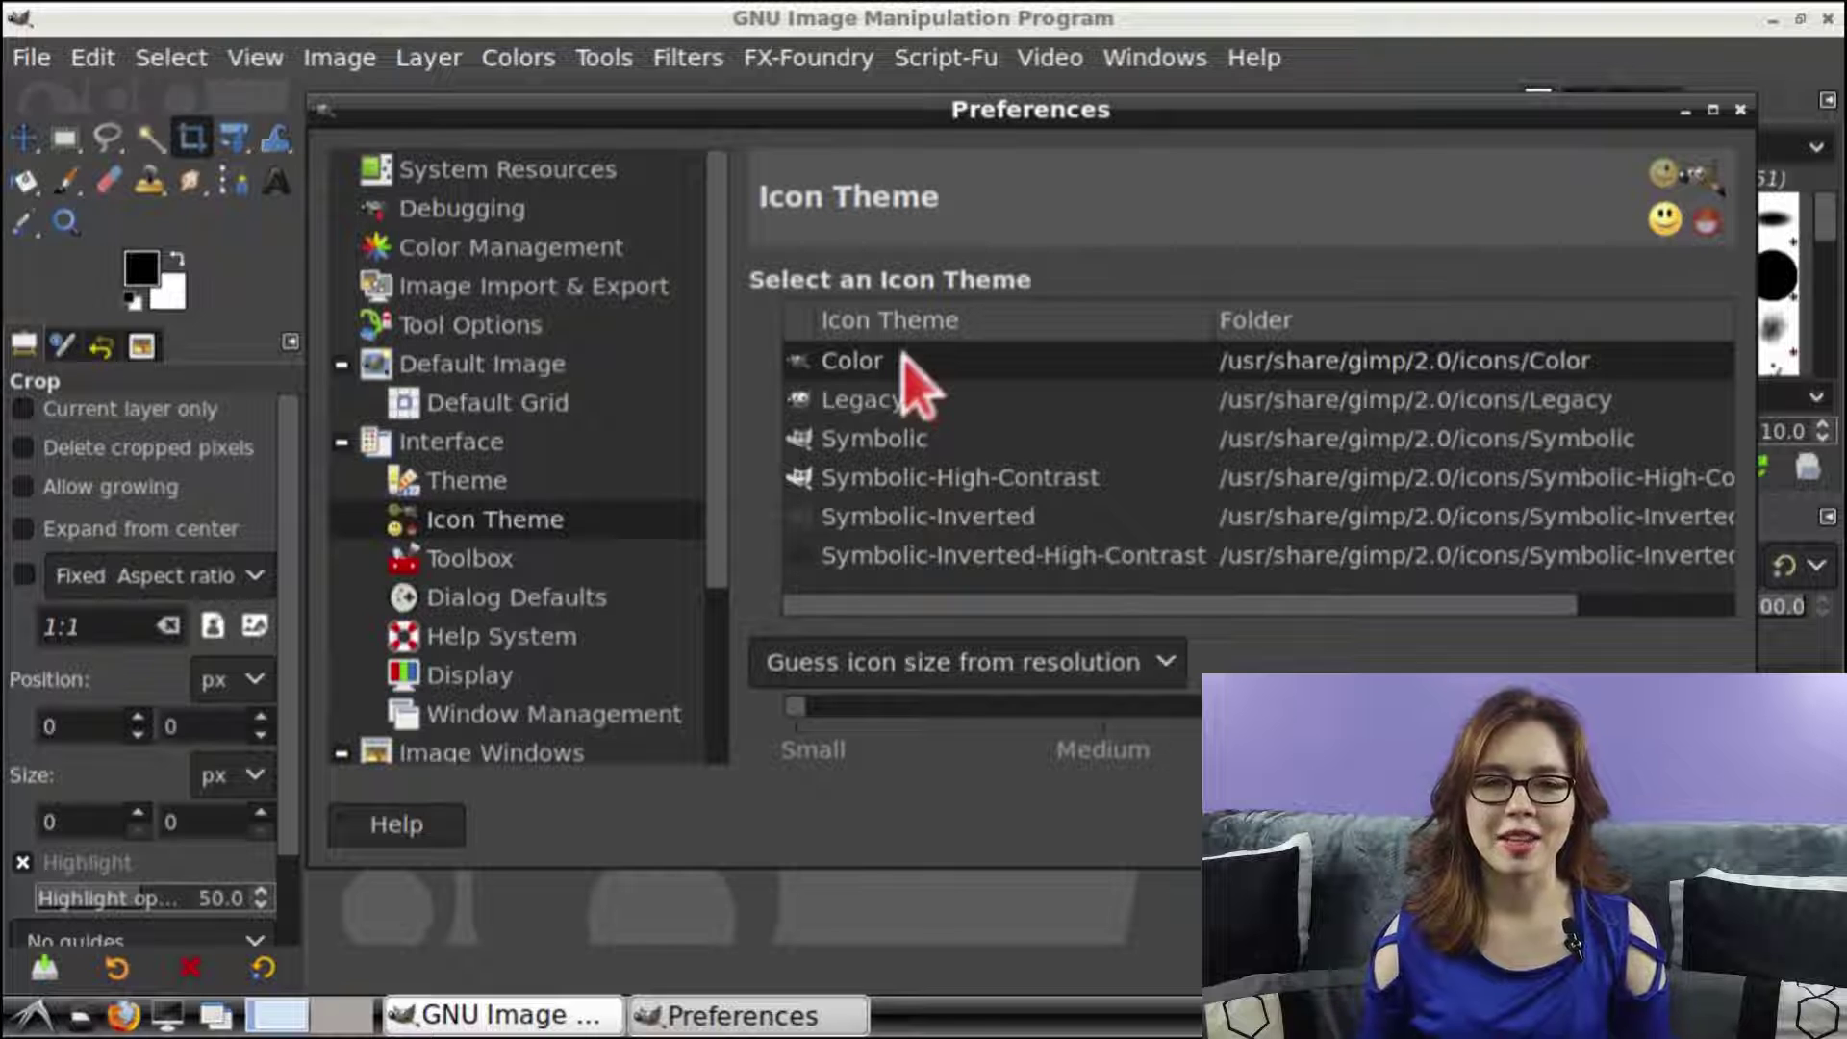
left_click(1161, 660)
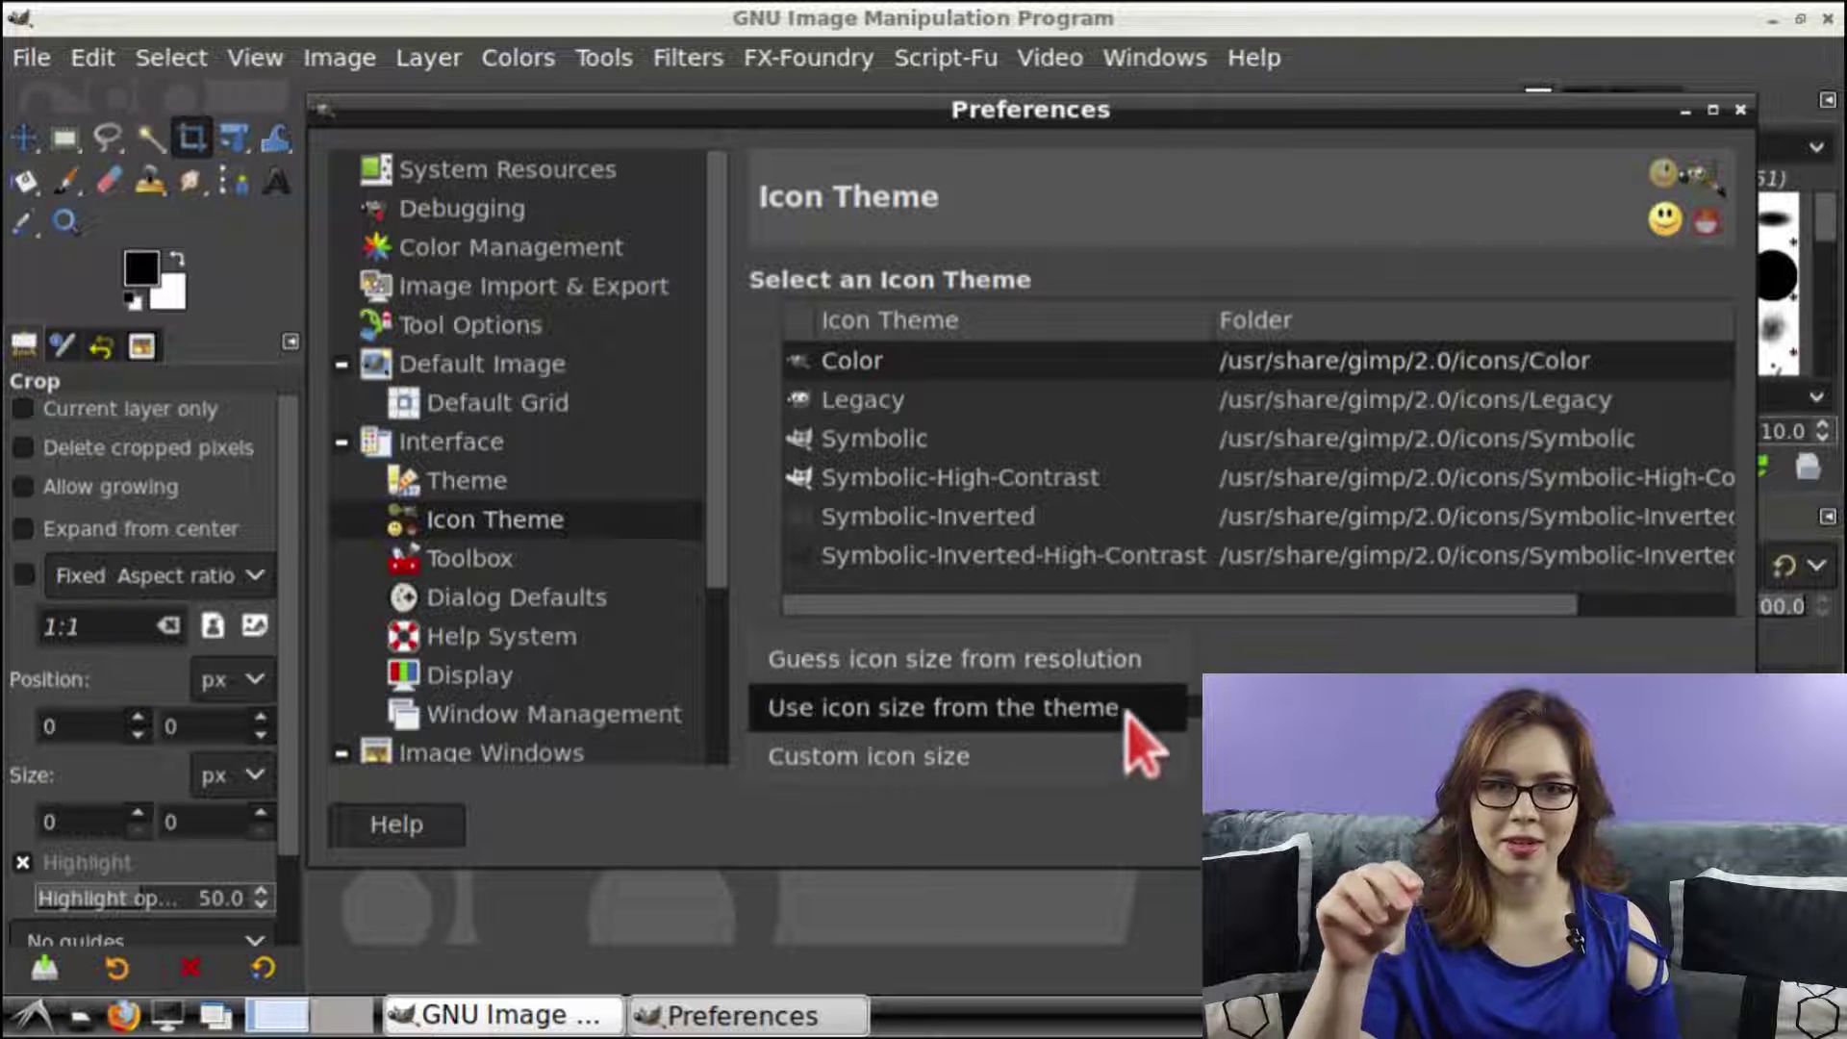
Choose Custom icon size set to Medium and confirm Preferences with OK.
left_click(1113, 759)
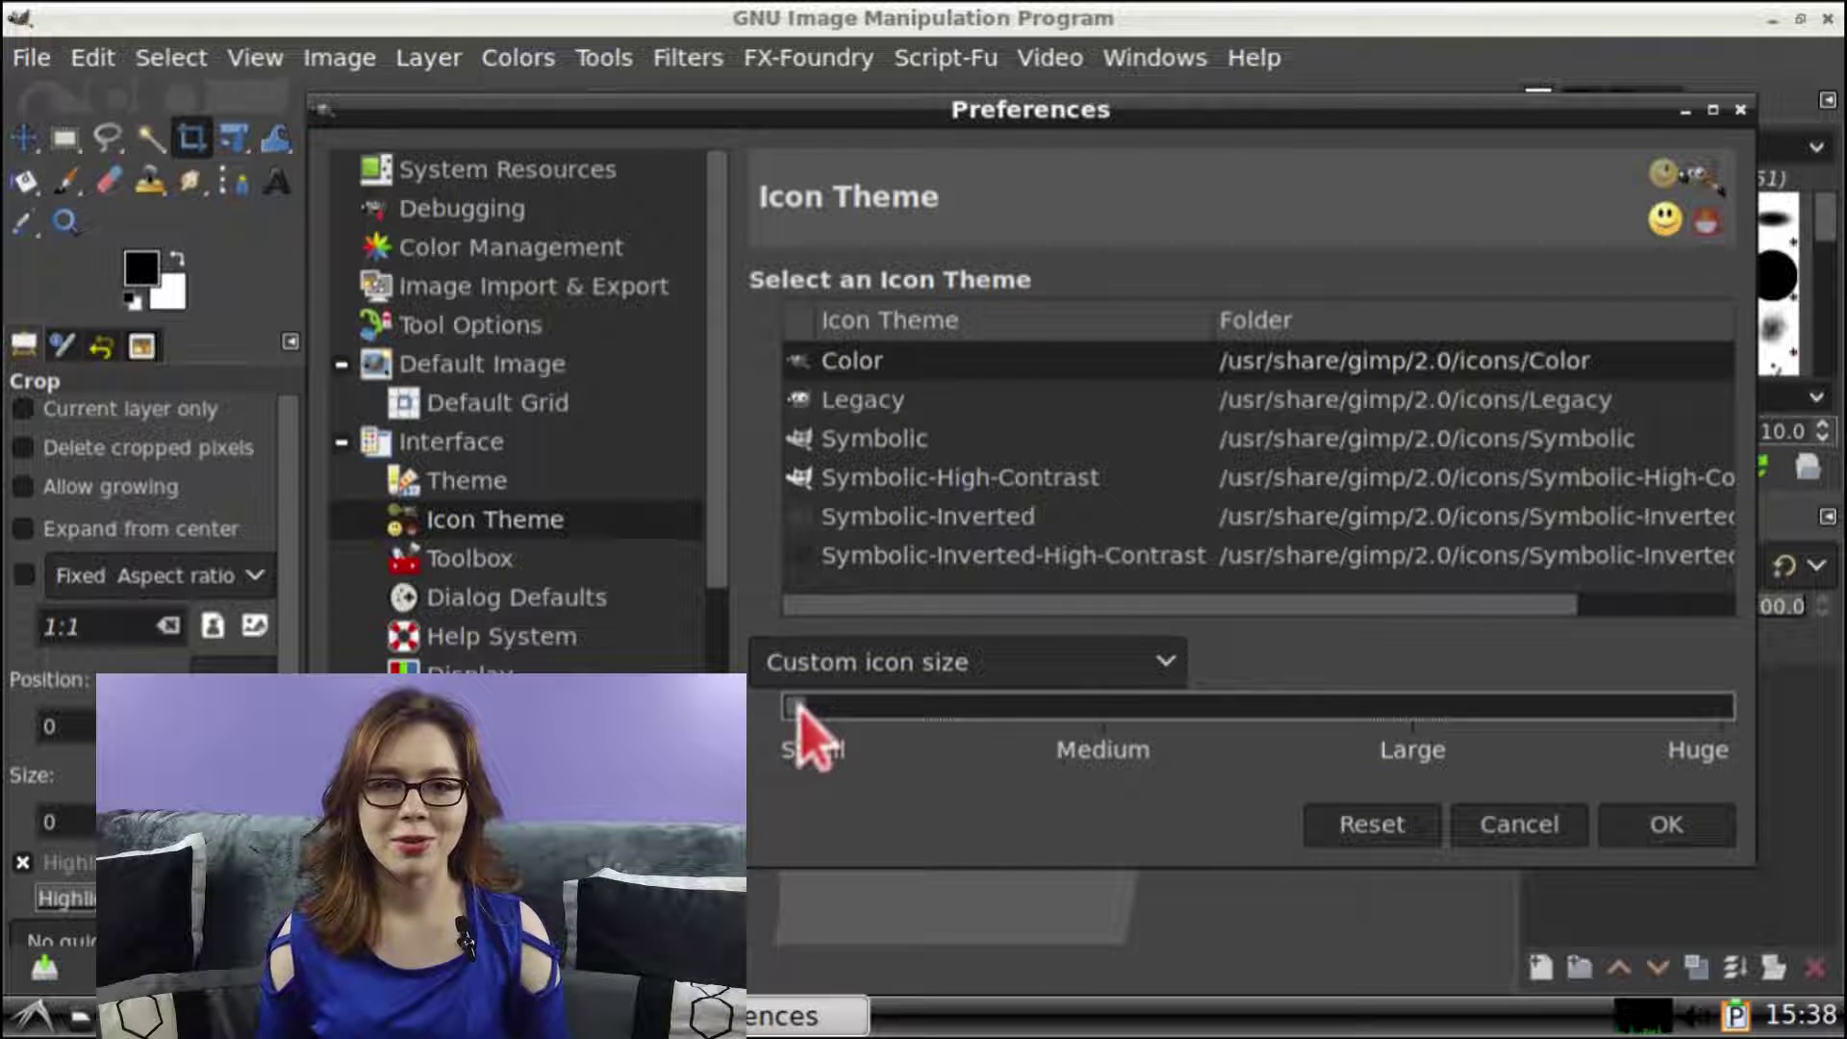
left_click_drag(800, 717, 995, 709)
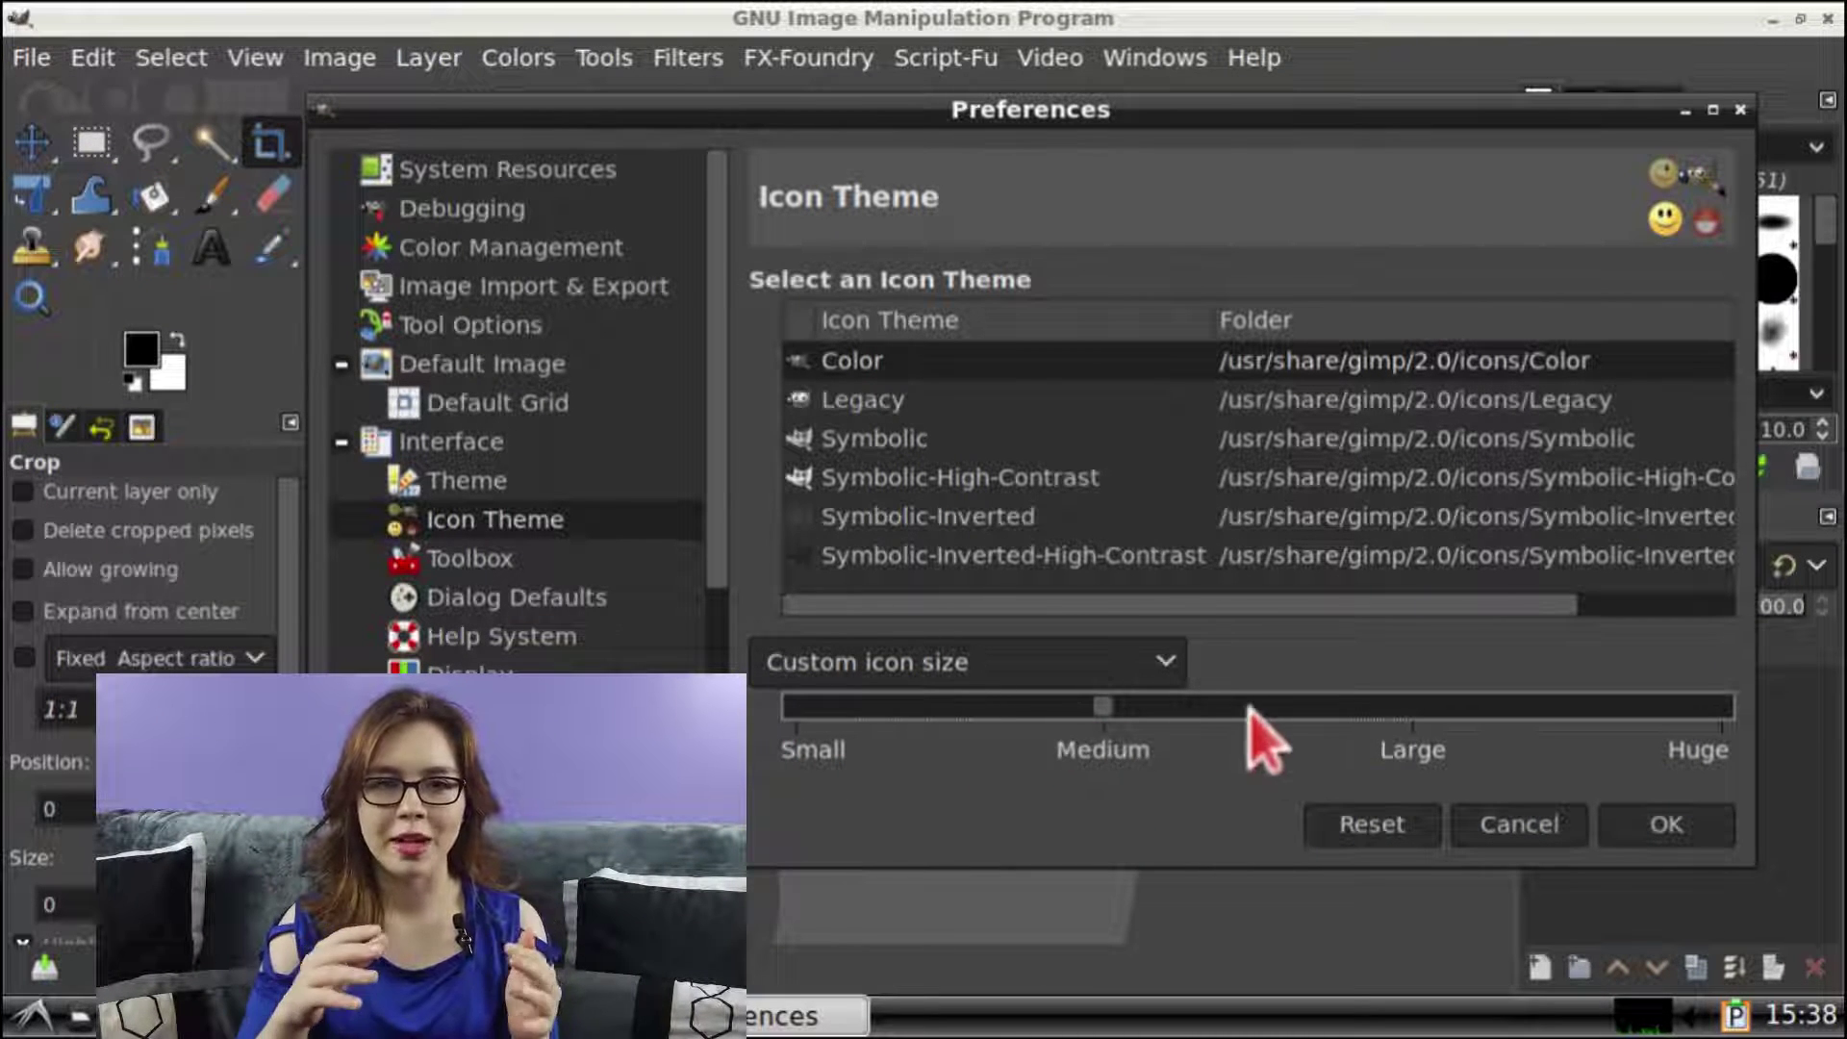
left_click_drag(1249, 709, 1651, 712)
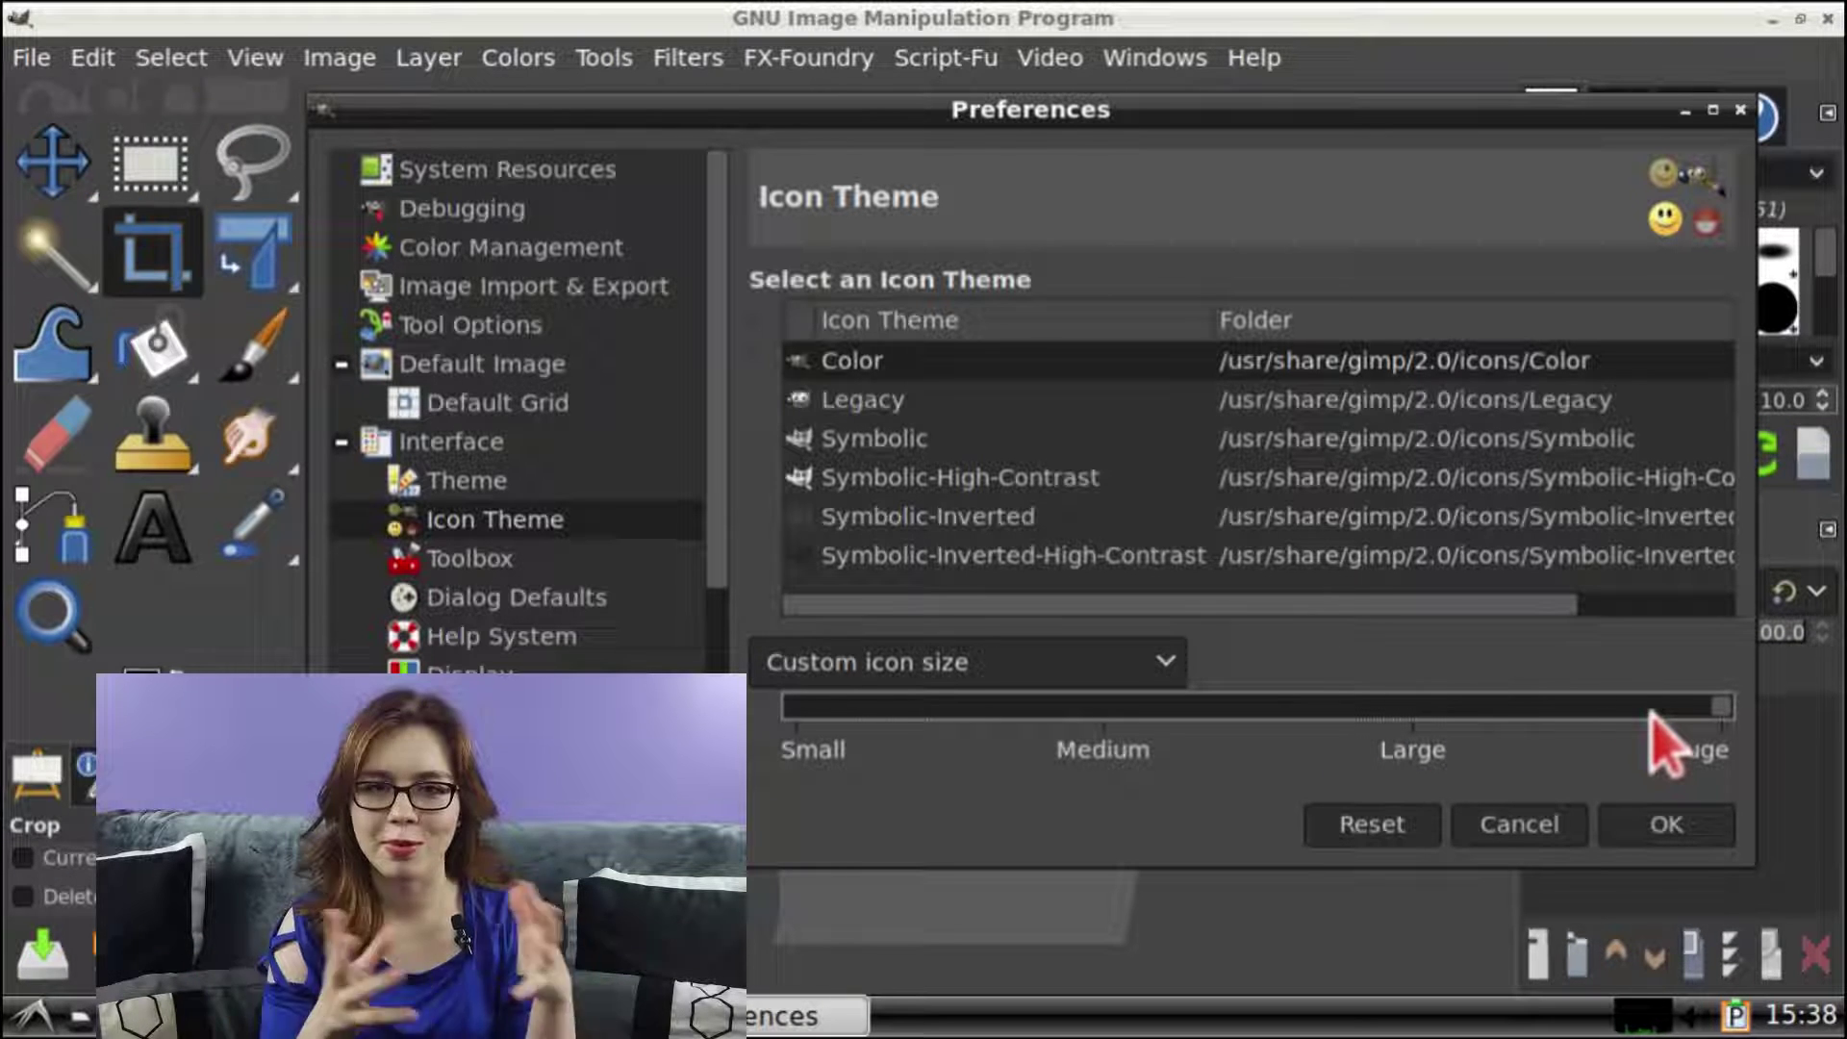
left_click(1452, 713)
left_click(1164, 709)
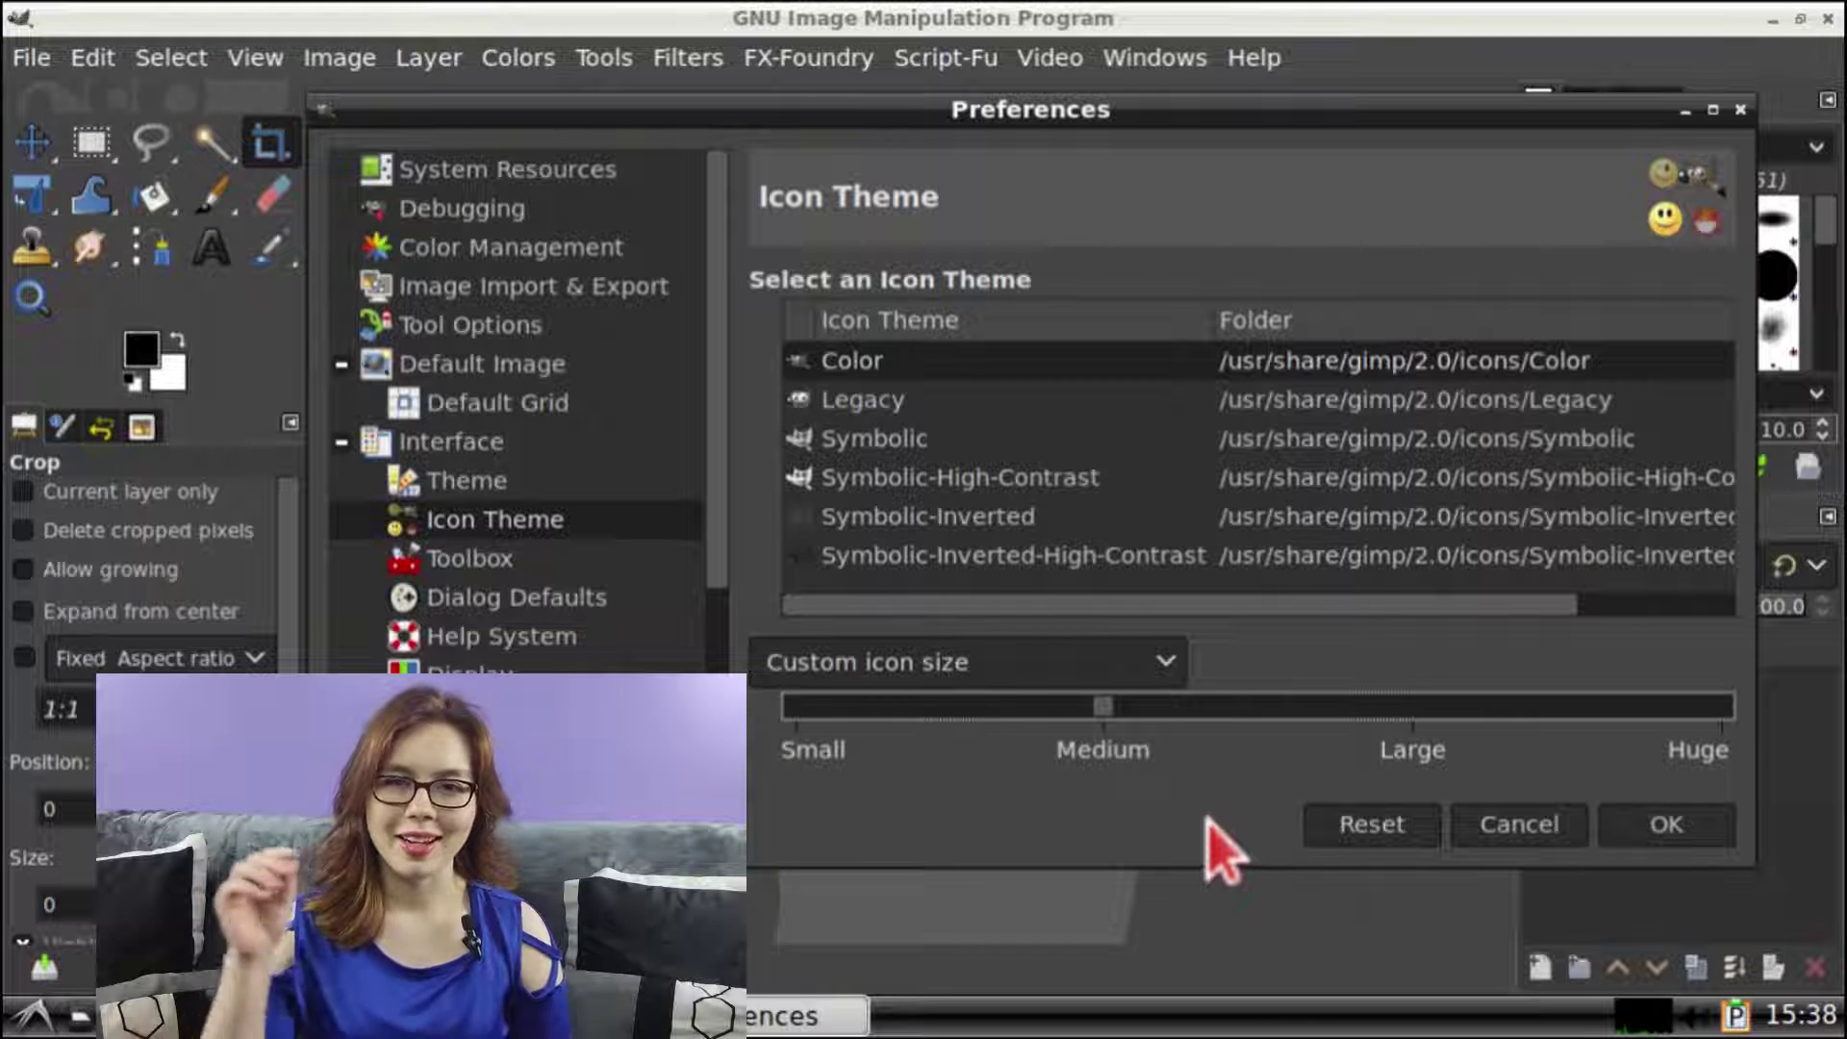
left_click(1674, 827)
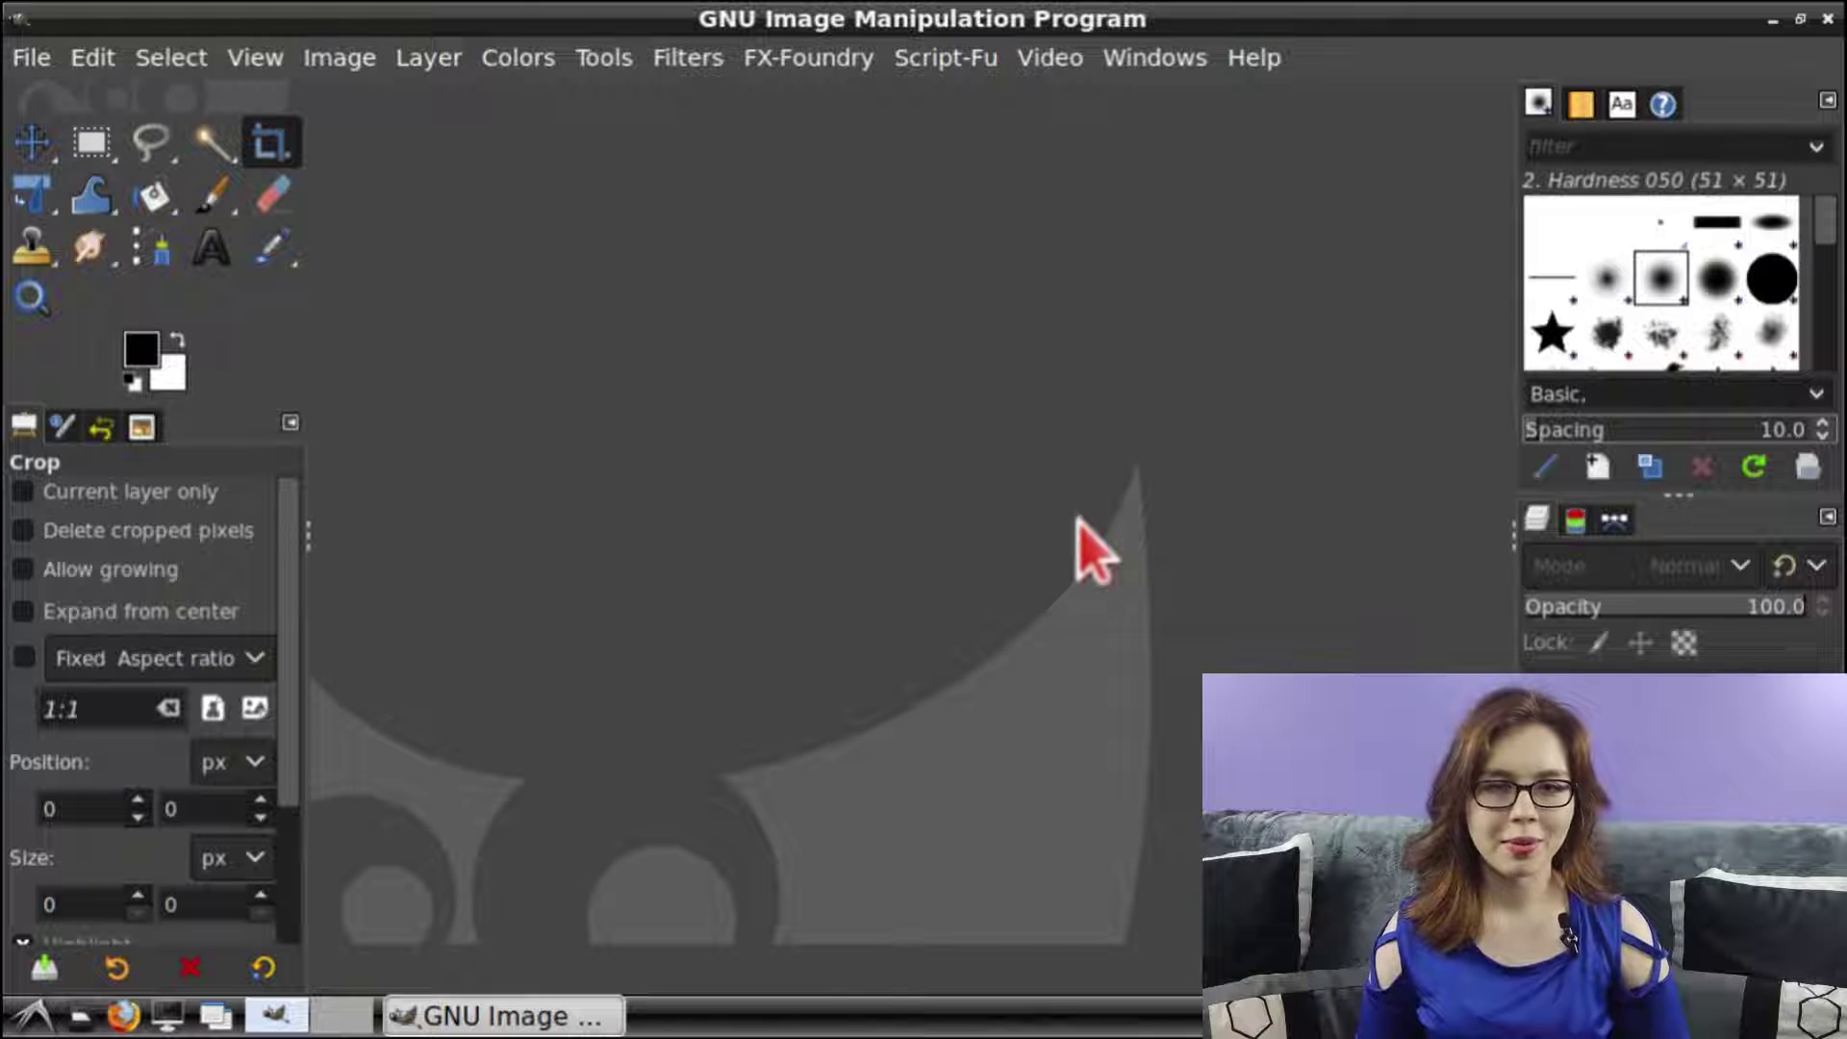
Switch GIMP to fullscreen with F11 and bring up the Open Image dialog.
key("F11")
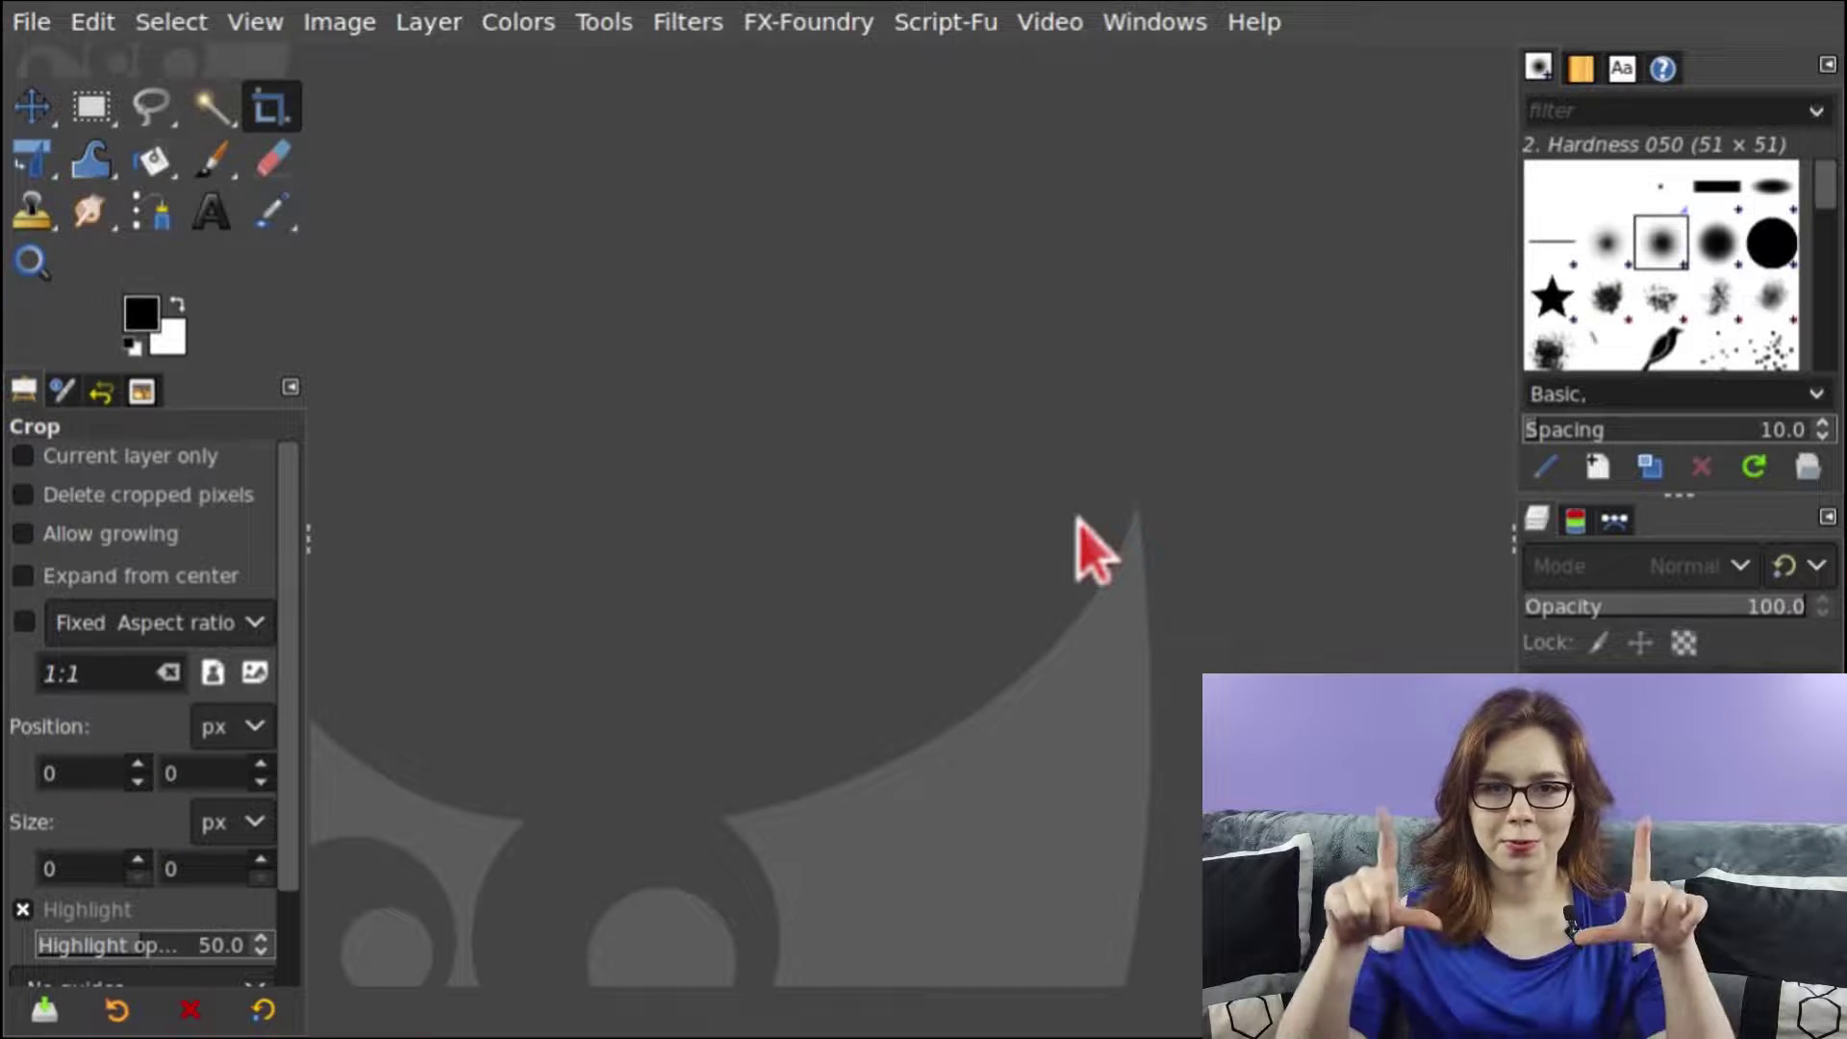
key("ctrl+o")
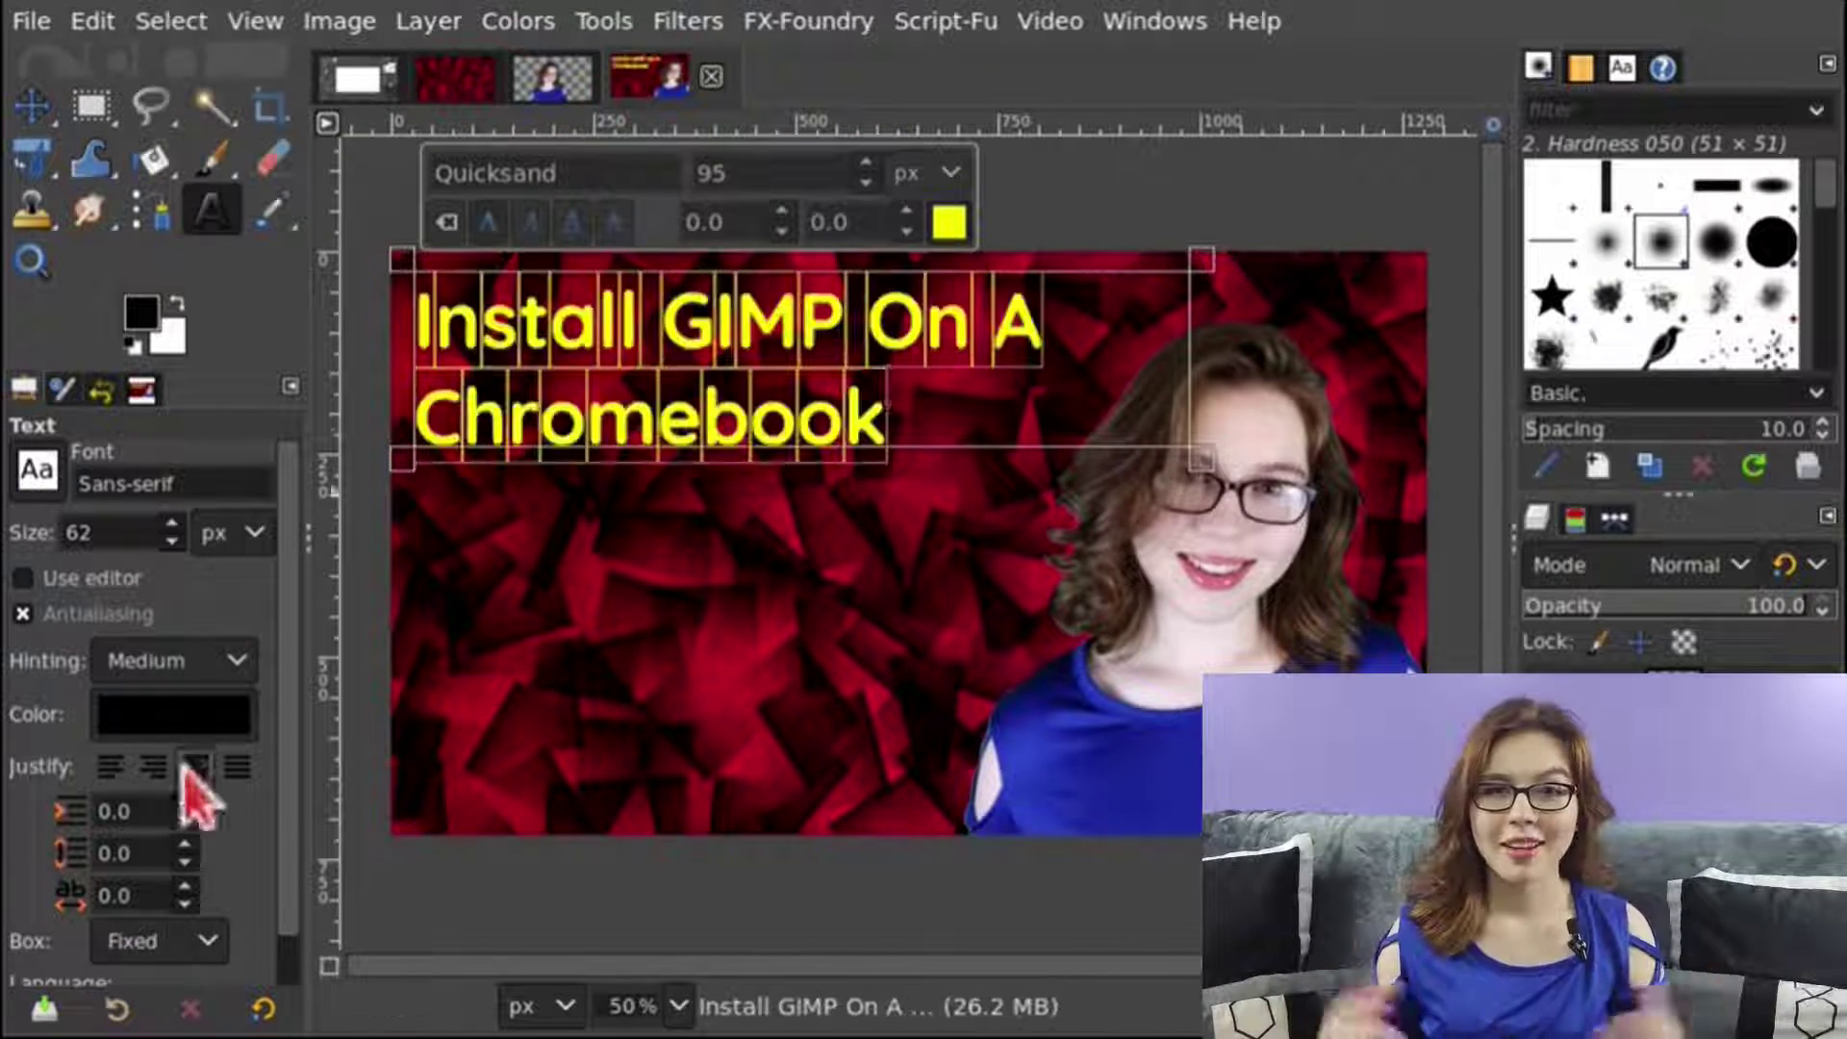
Centre-justify the title, select the GIMP.png copy and Red And Pink layers, then view Help.
left_click(195, 766)
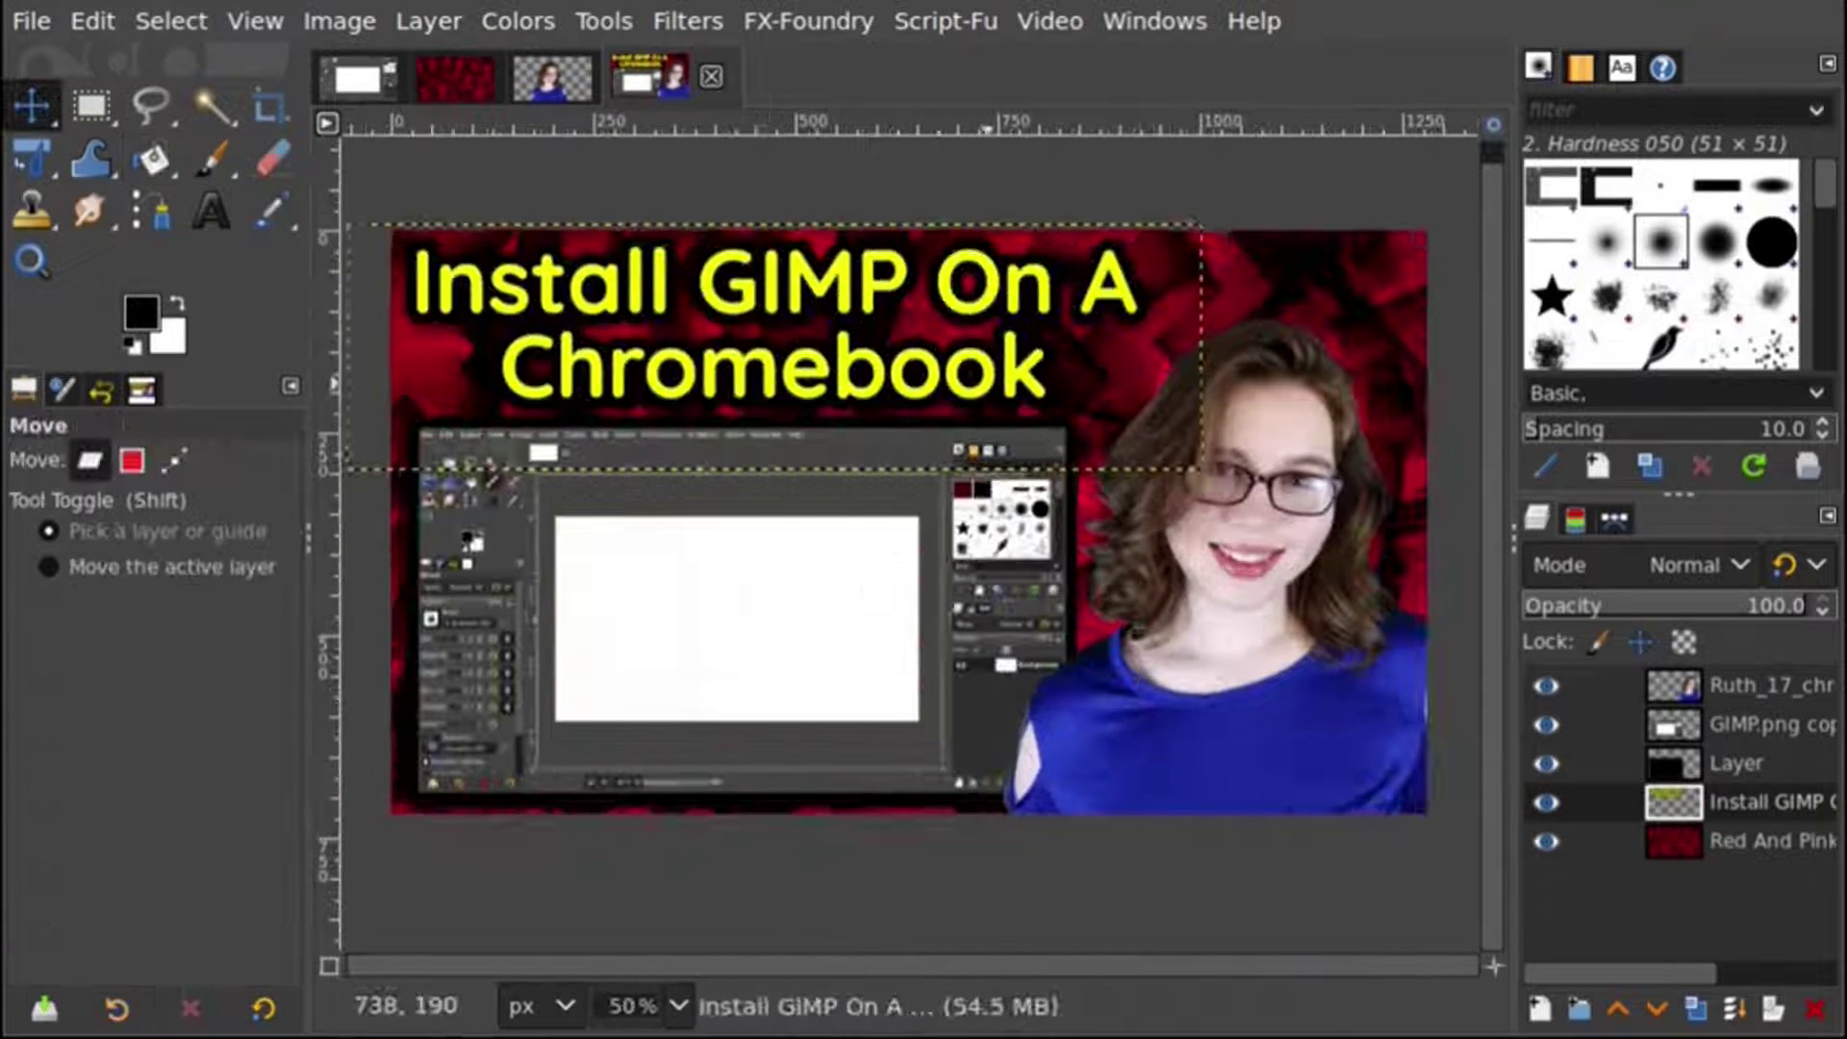
left_click(1721, 723)
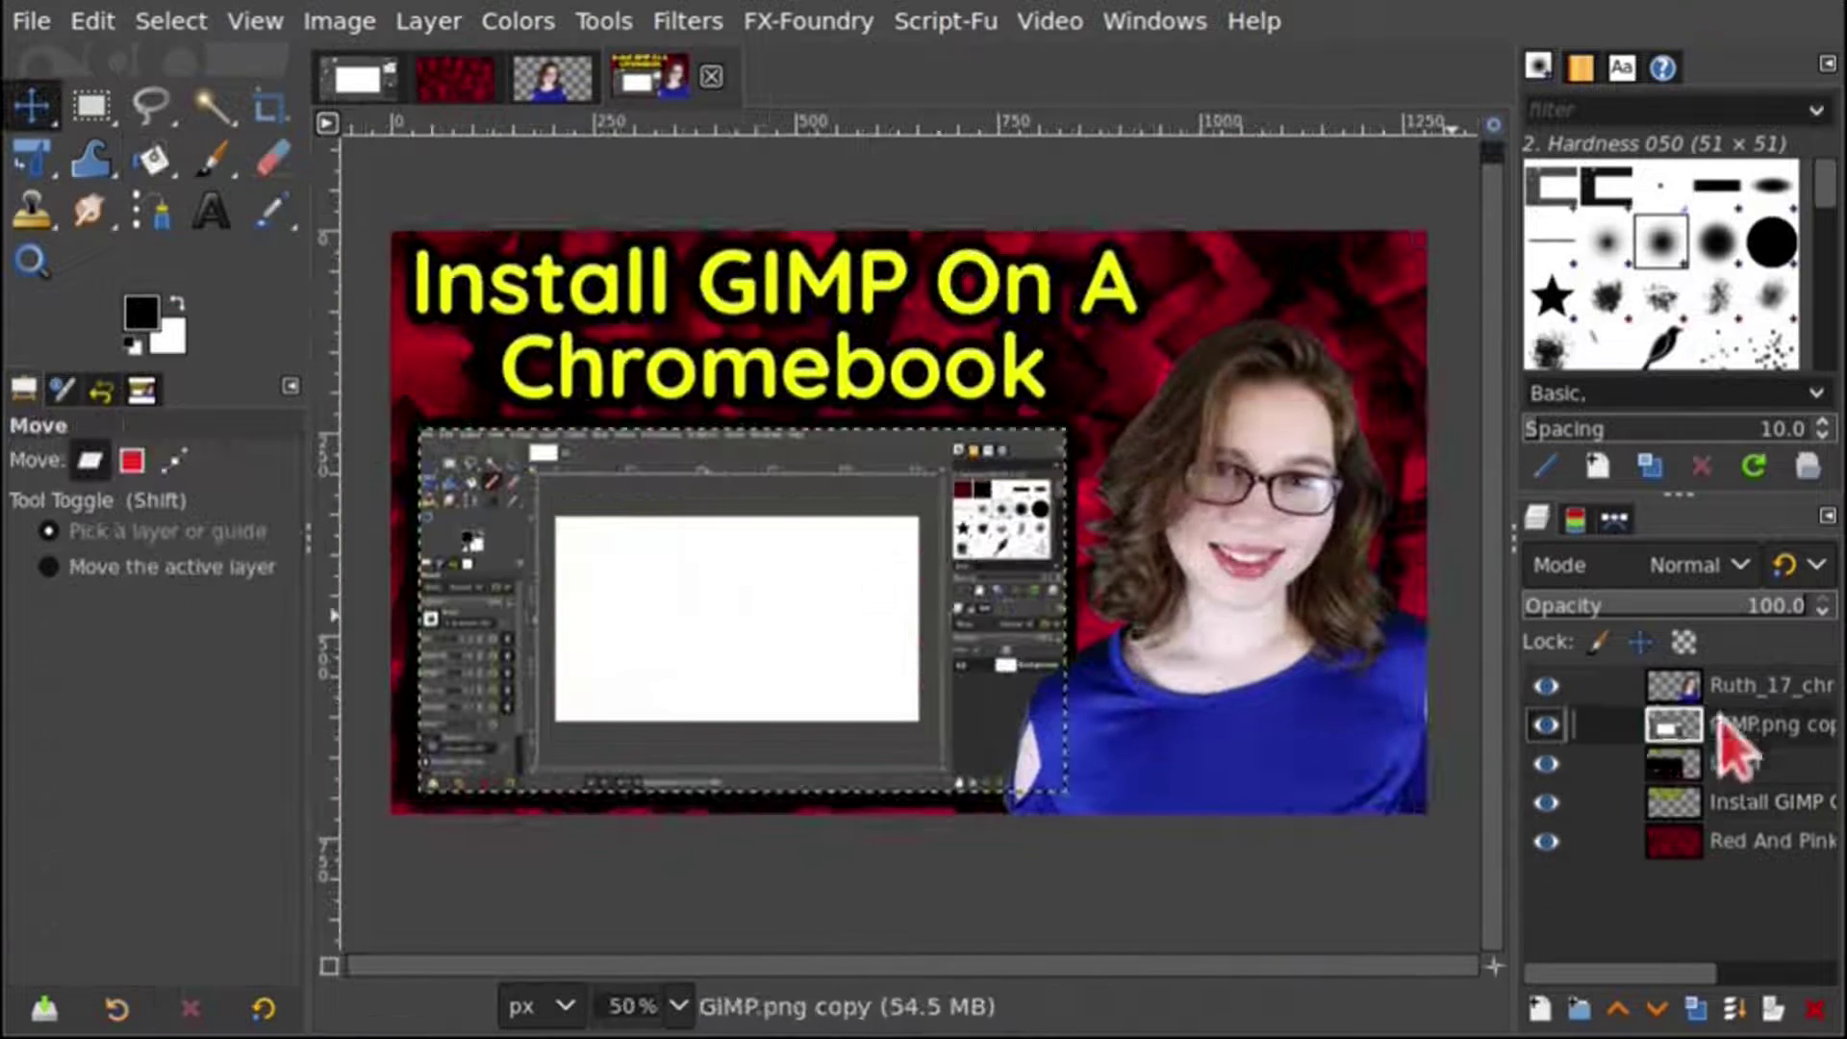
left_click(1767, 842)
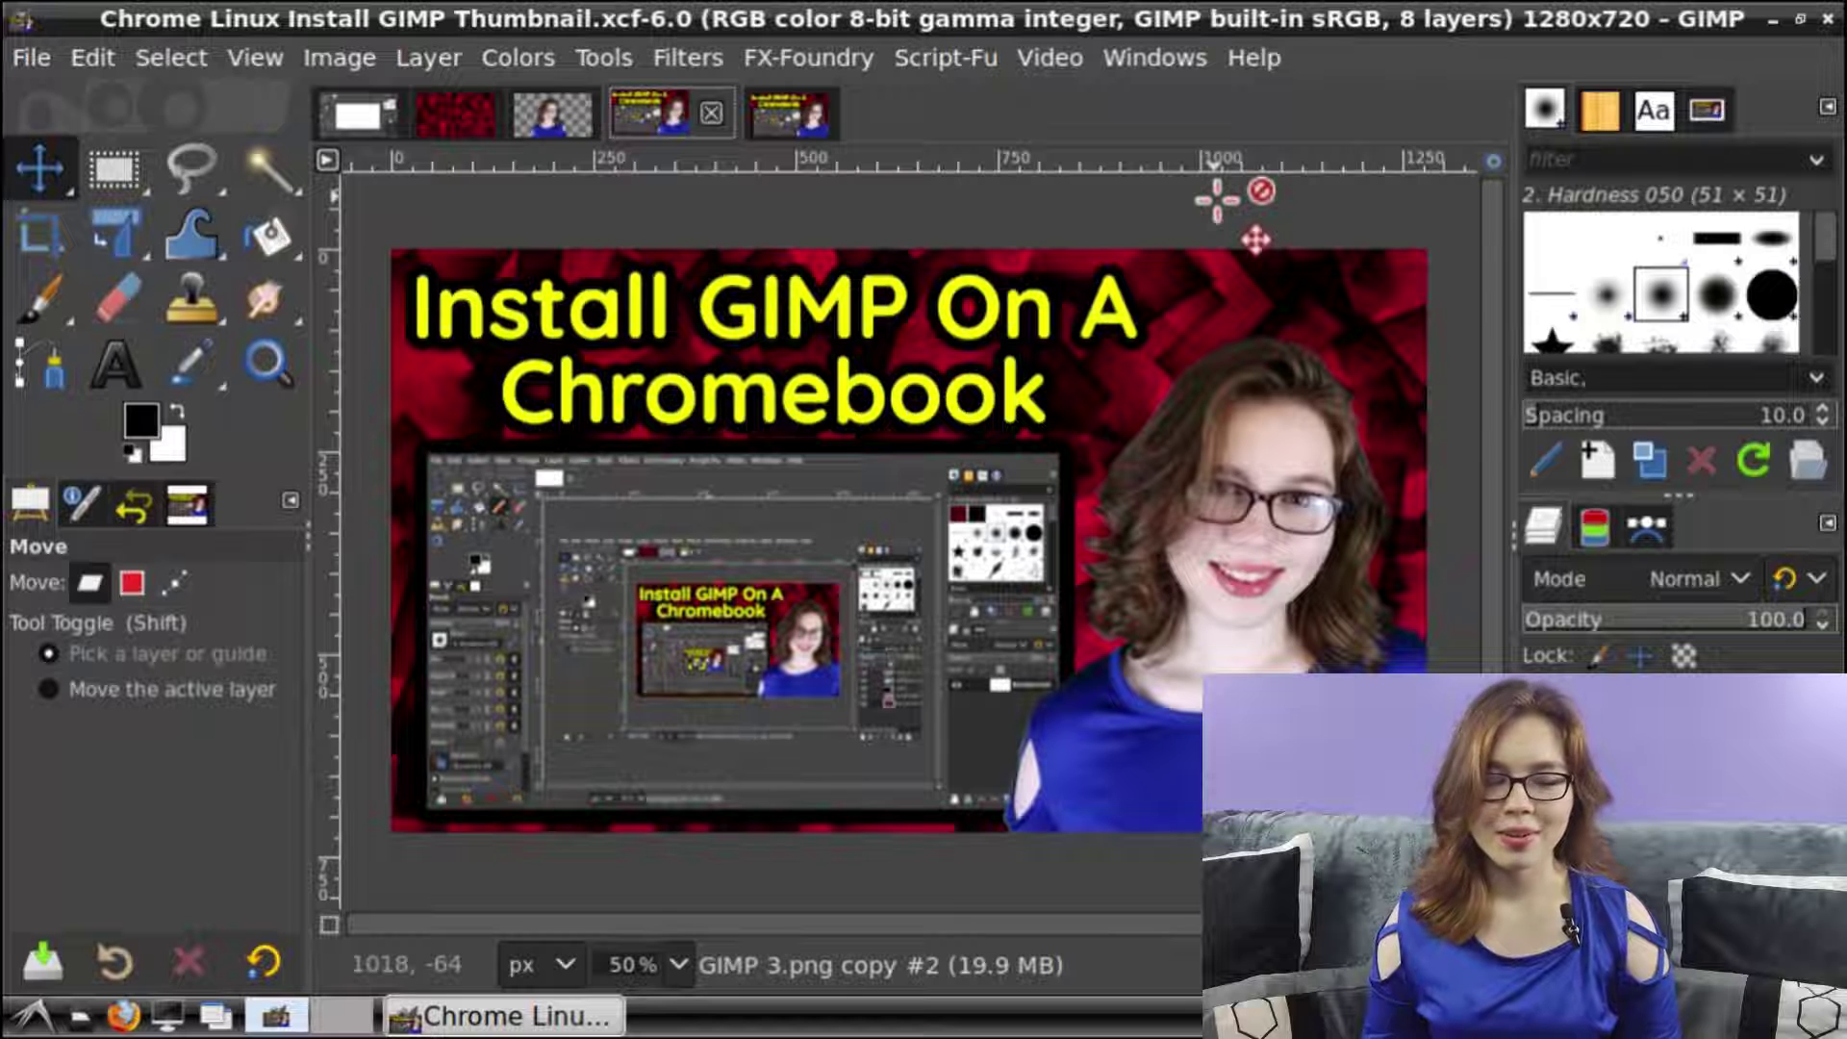
left_click(1269, 61)
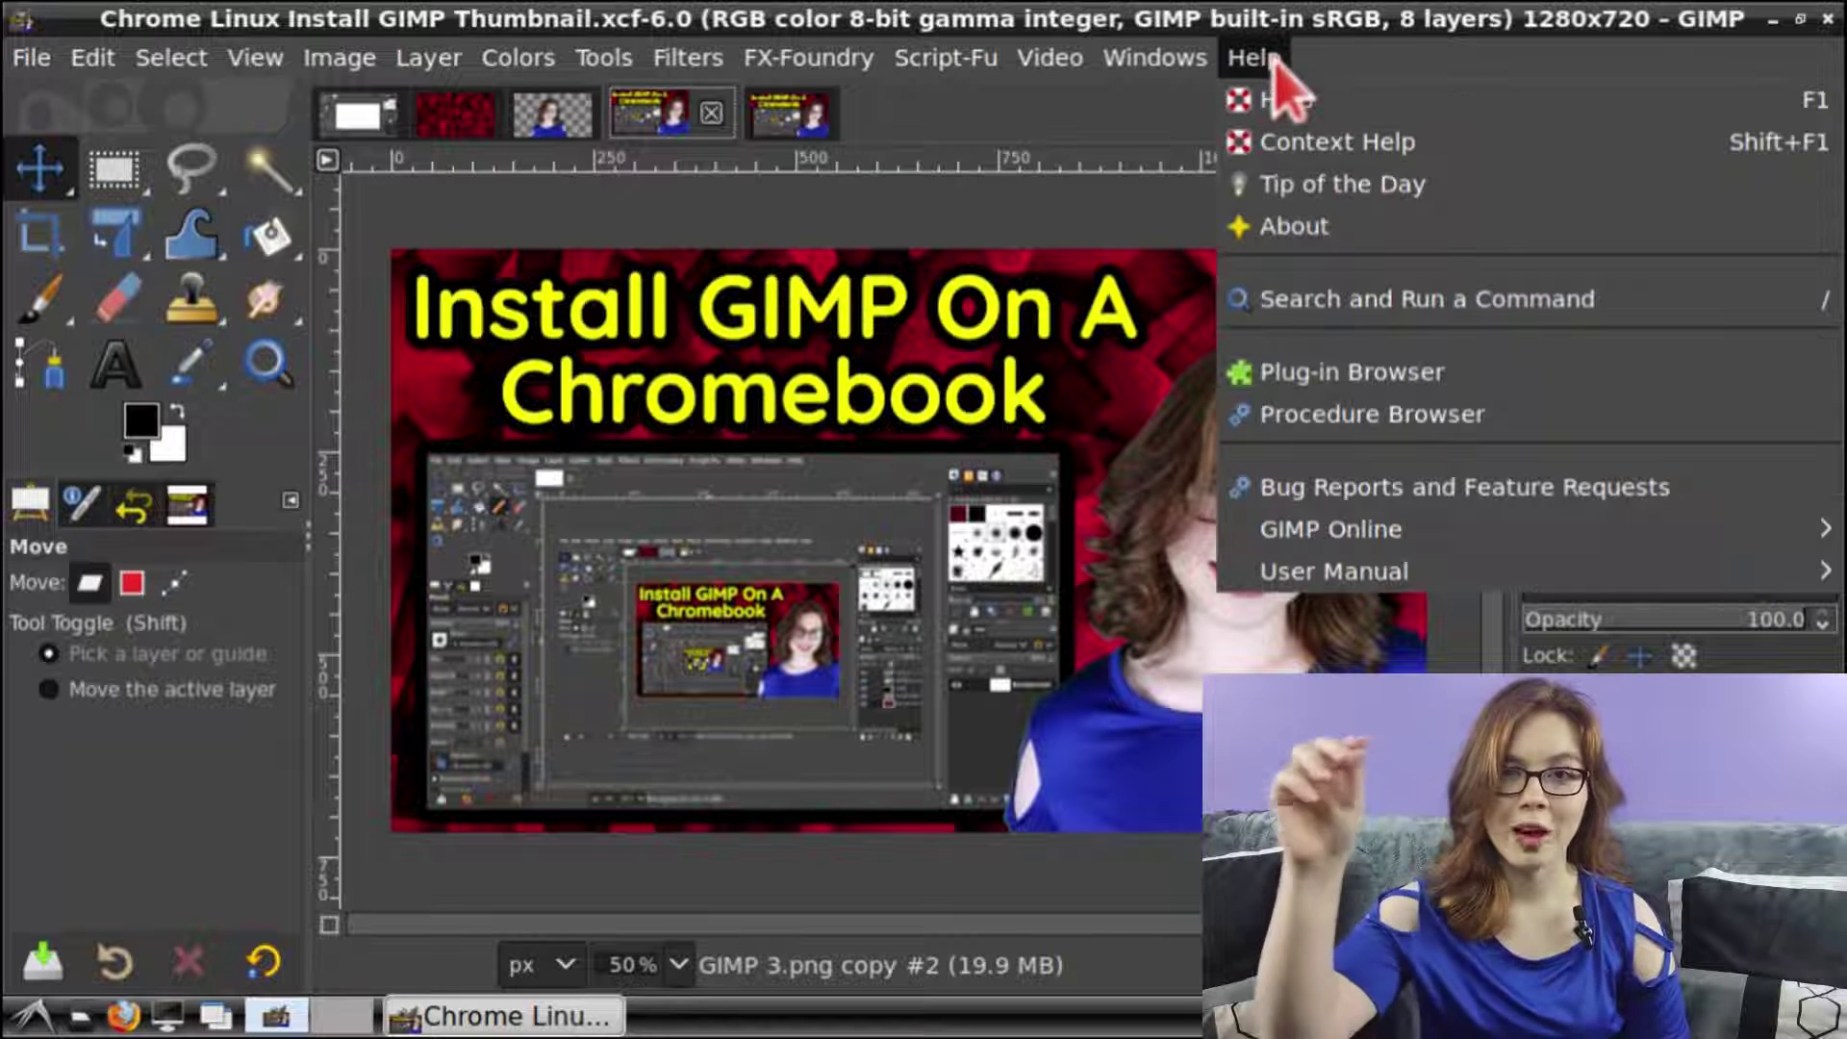
Bring up GIMP's locally installed user manual in Firefox and scroll down through it.
key("Escape")
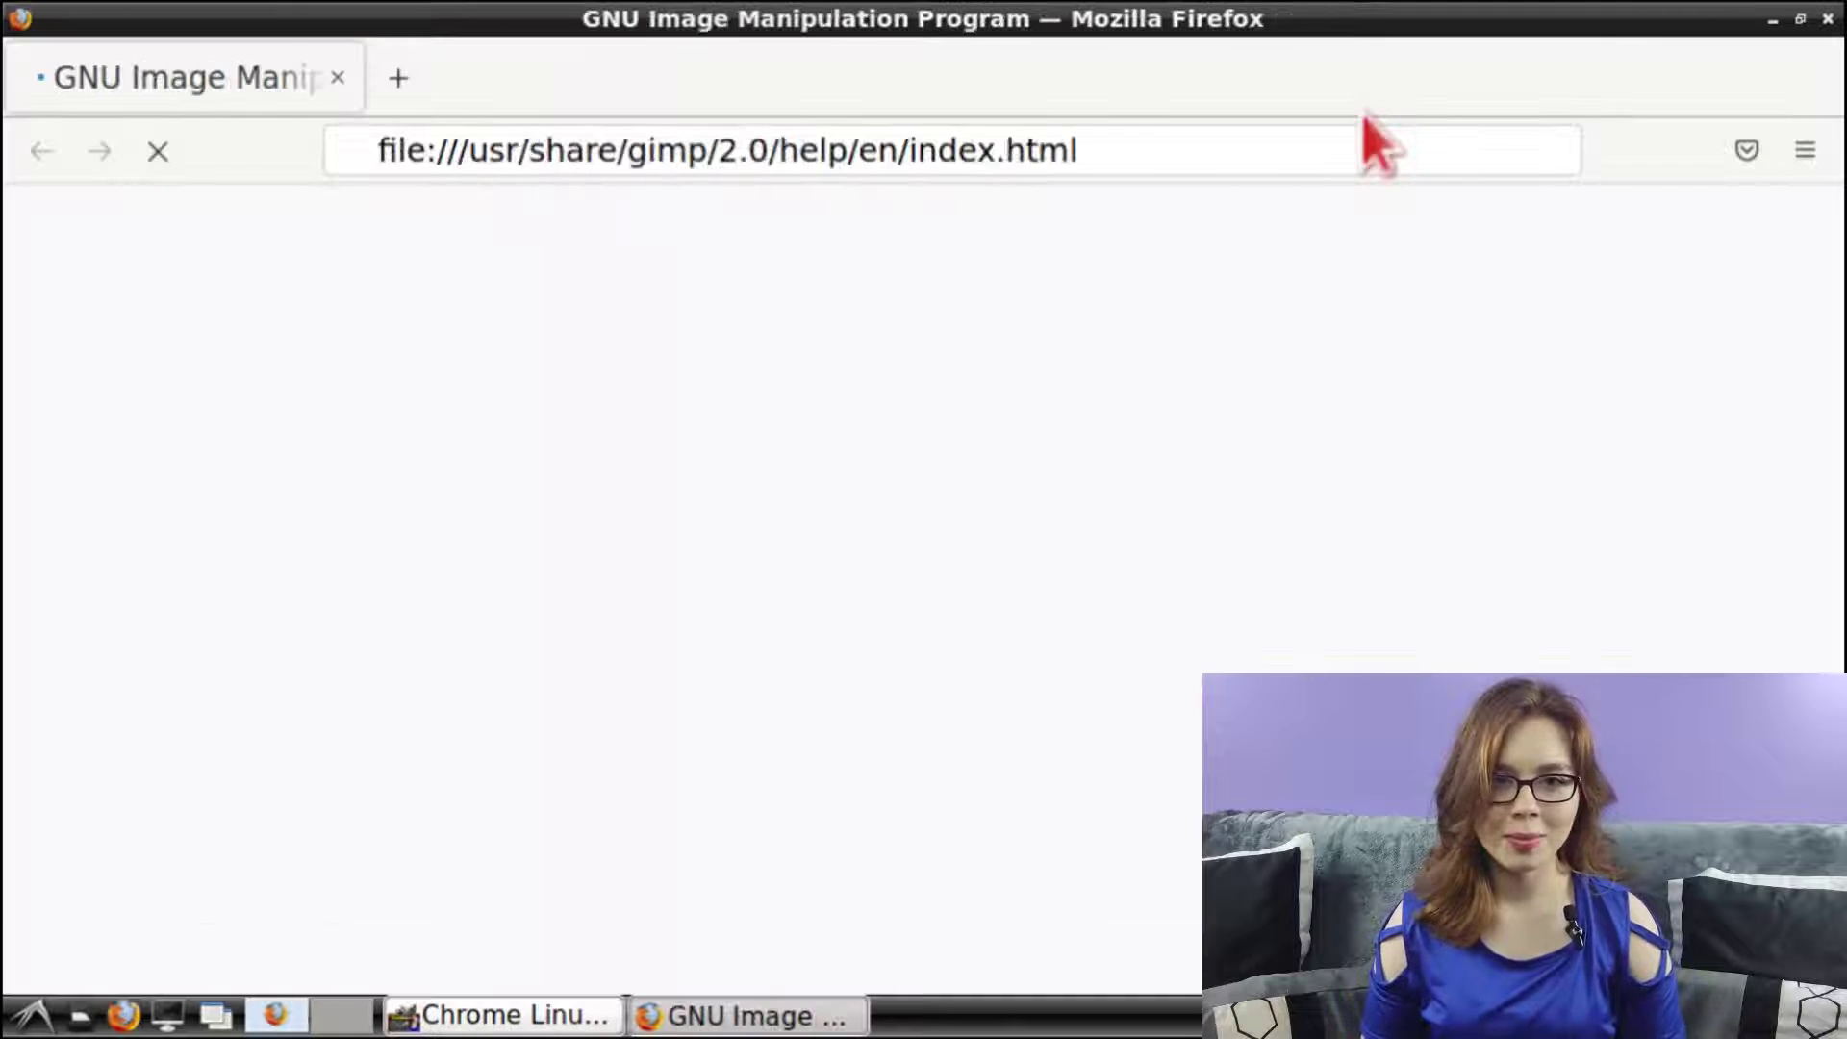
scroll(1462, 347, "down", 10)
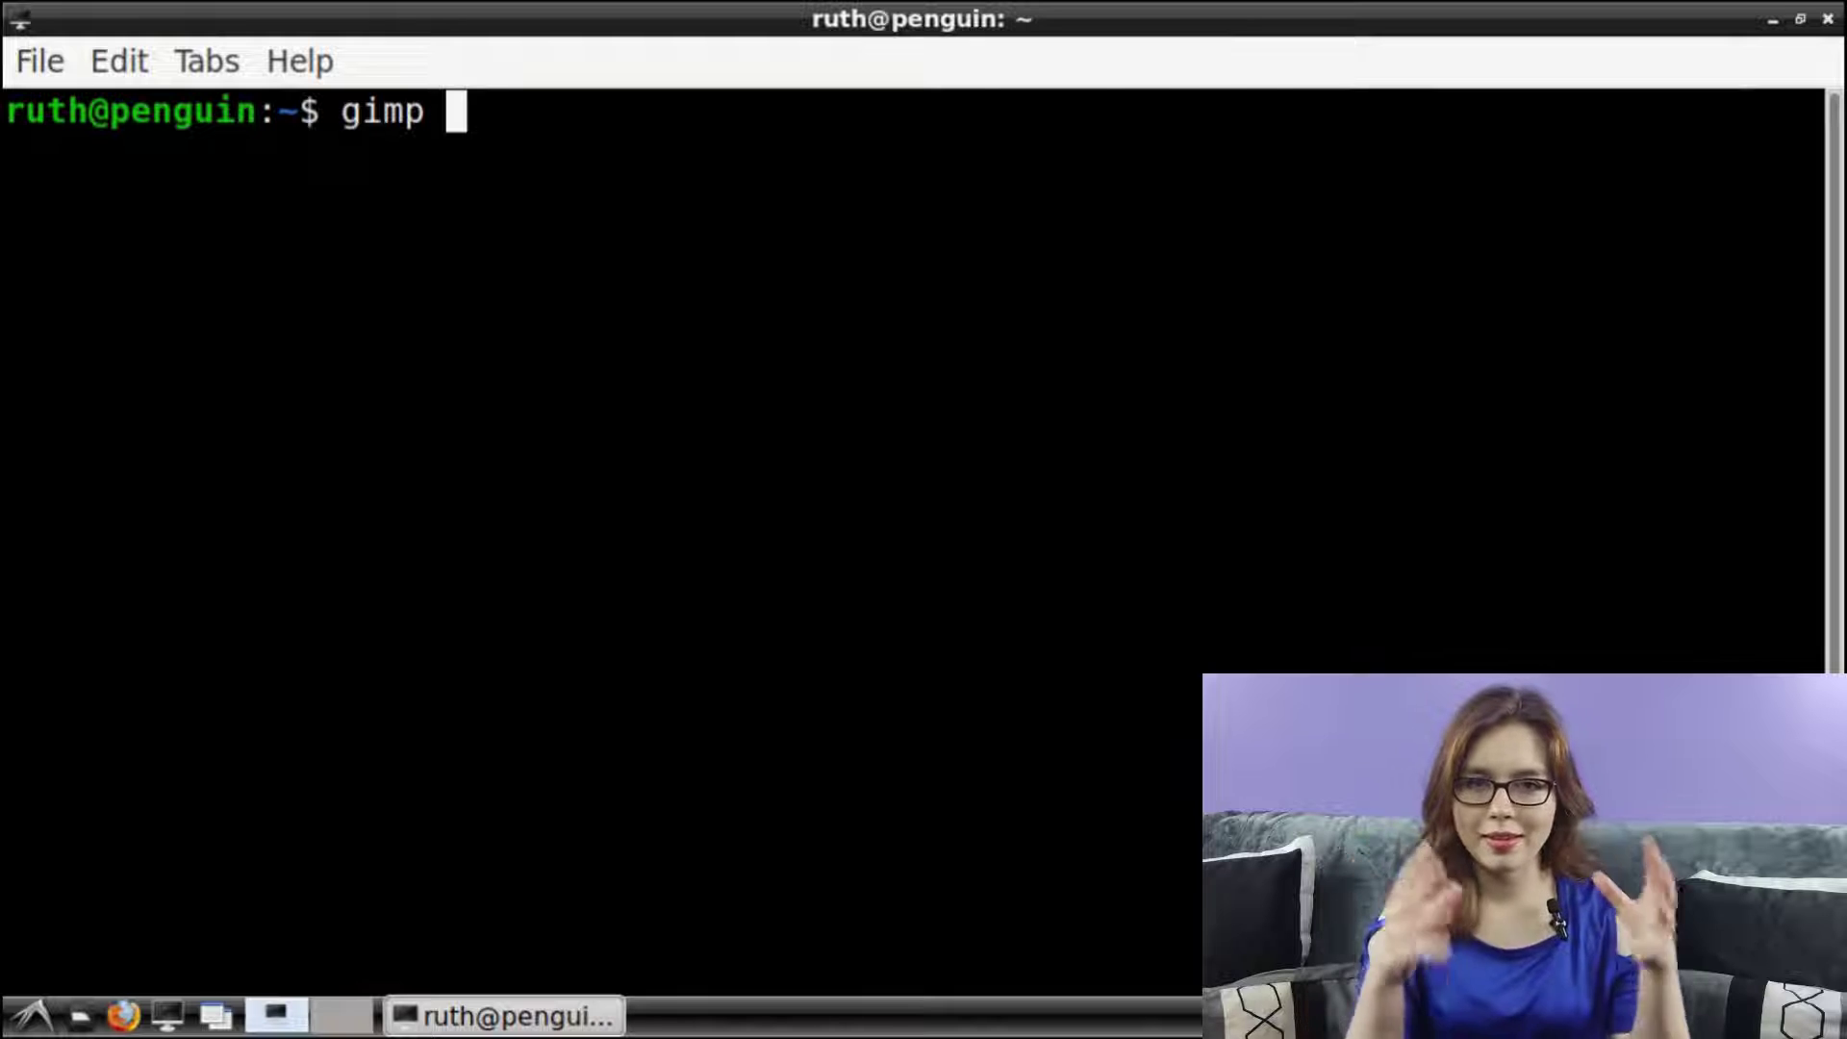
Run gimp --help to list the options, then run man gimp for the manual page.
key("Return")
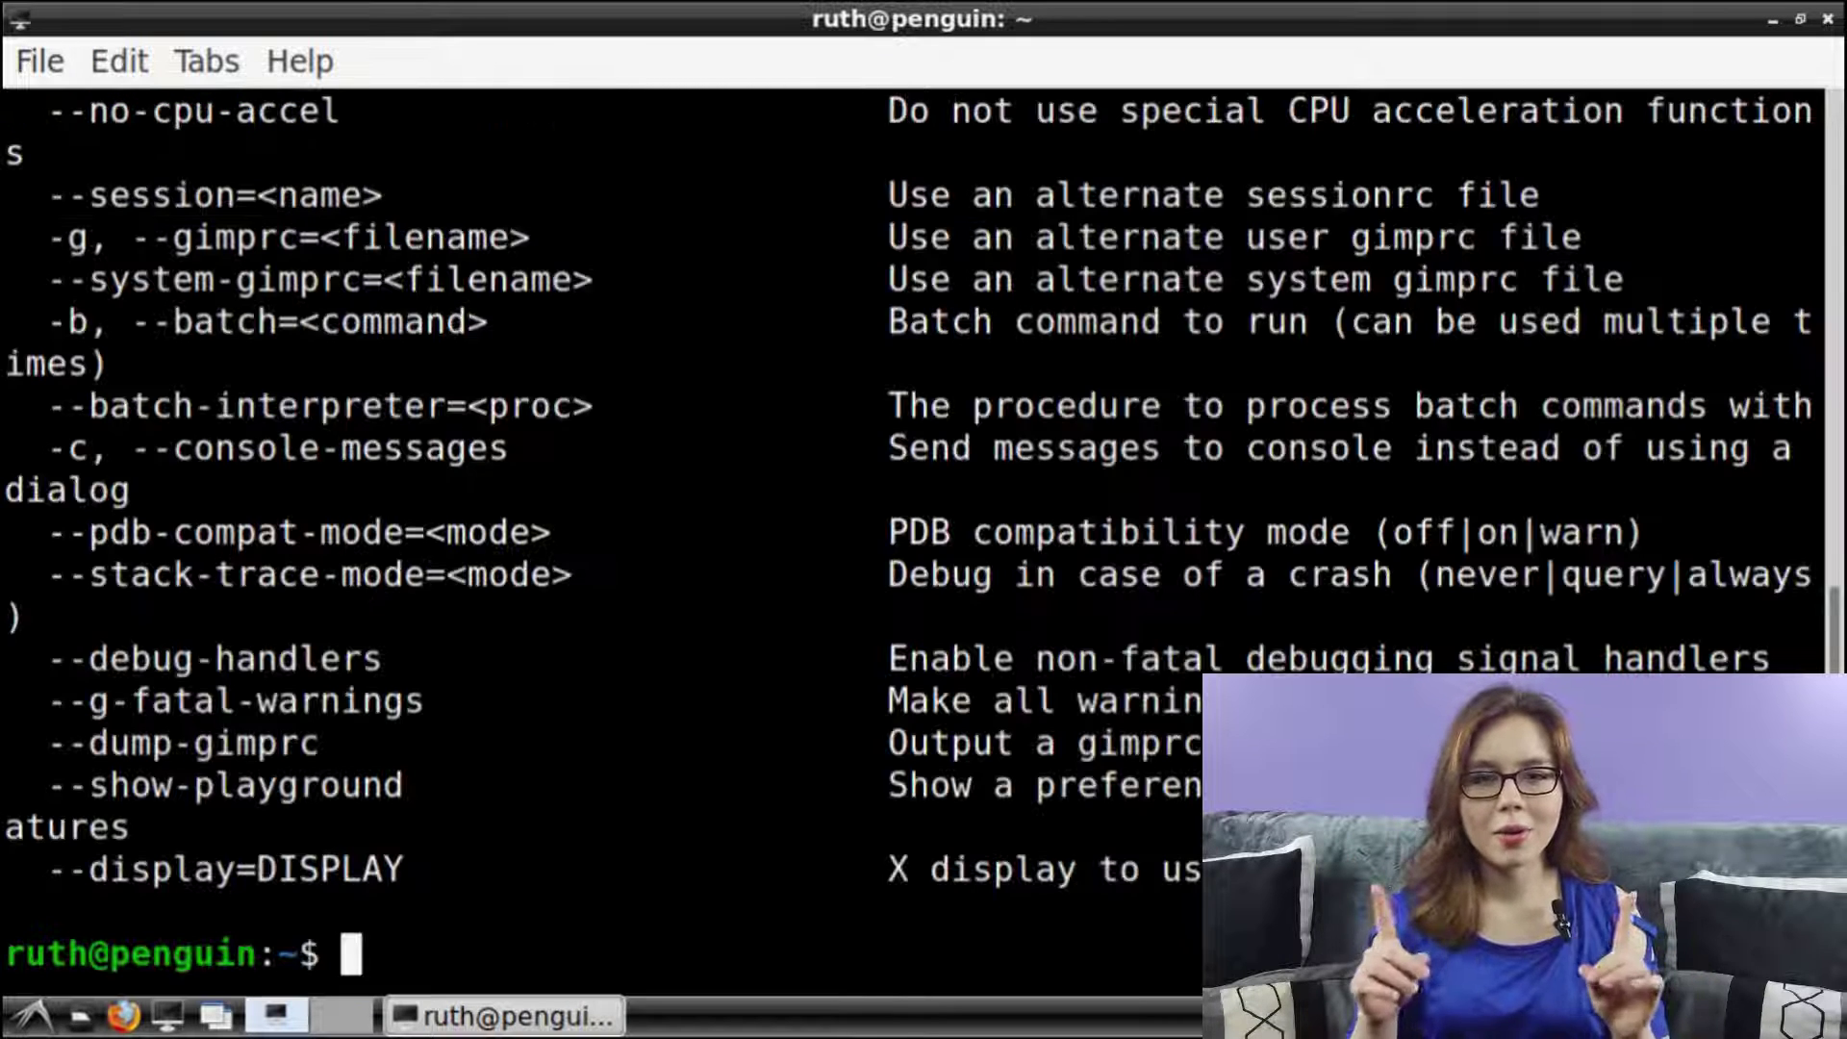
type("ma")
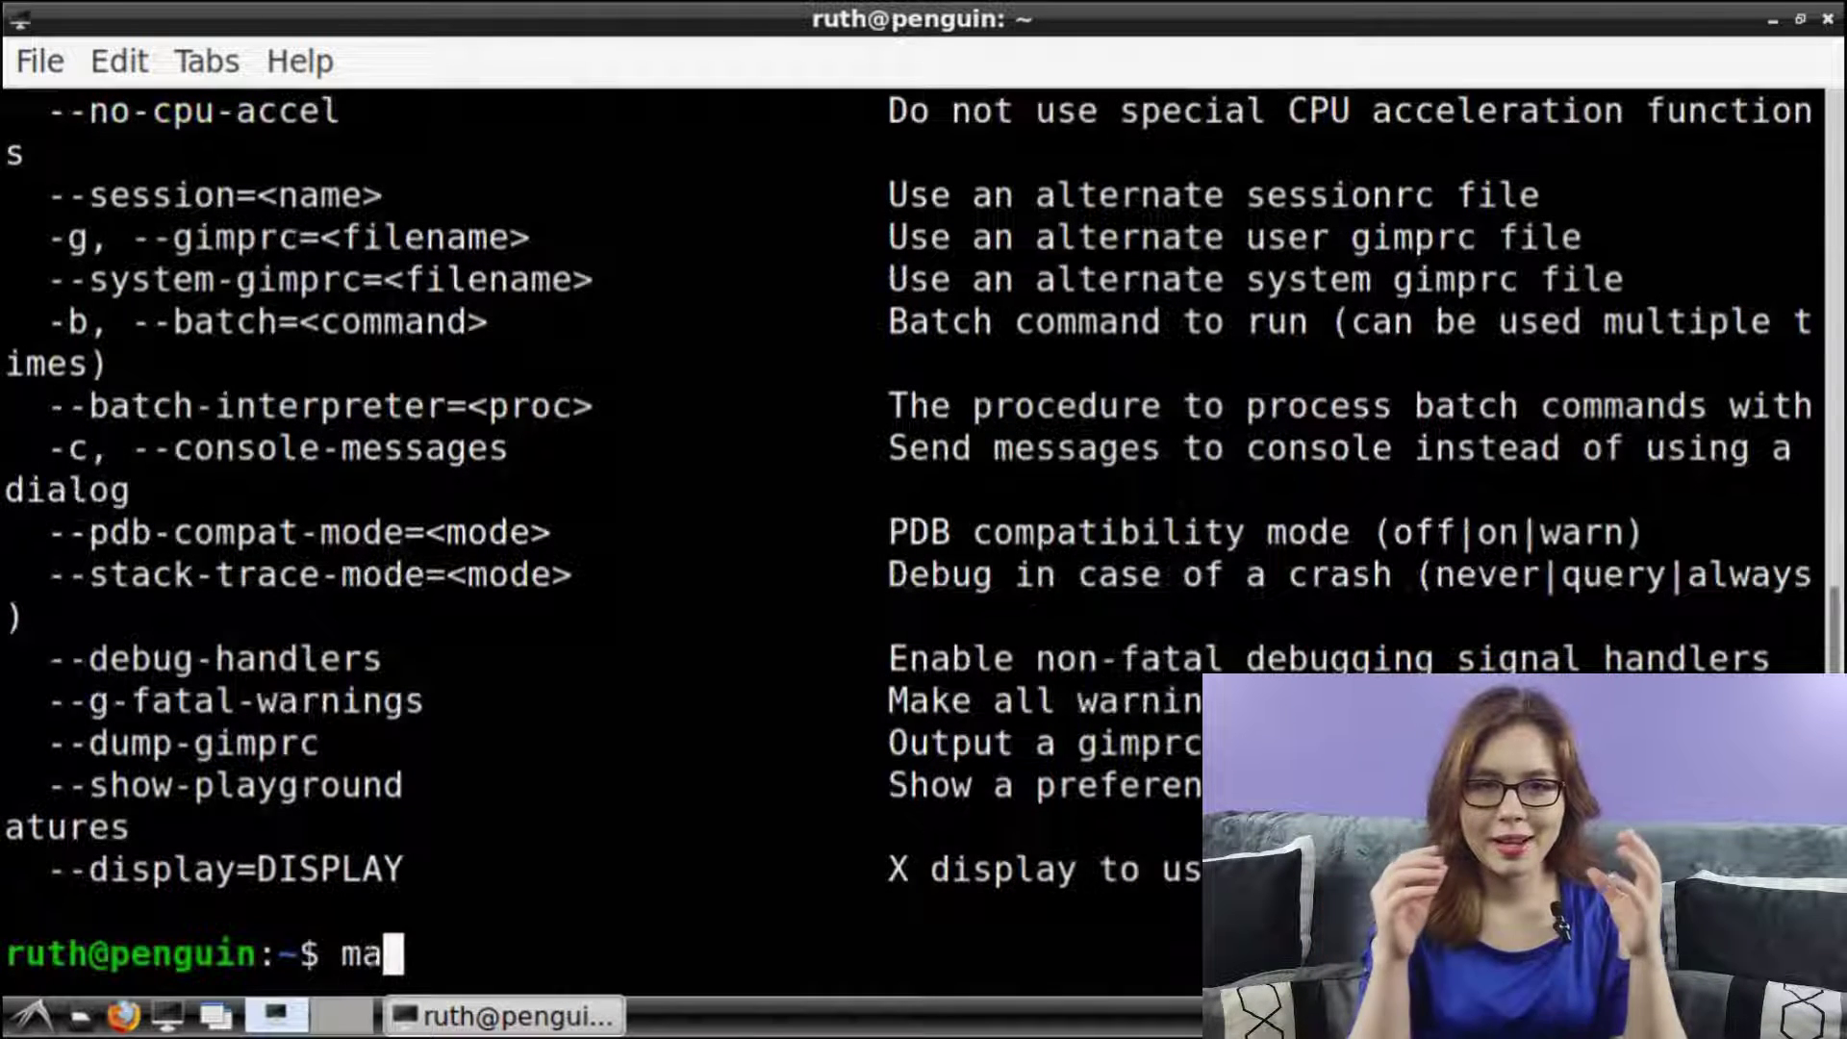
type("n gimp")
key("Return")
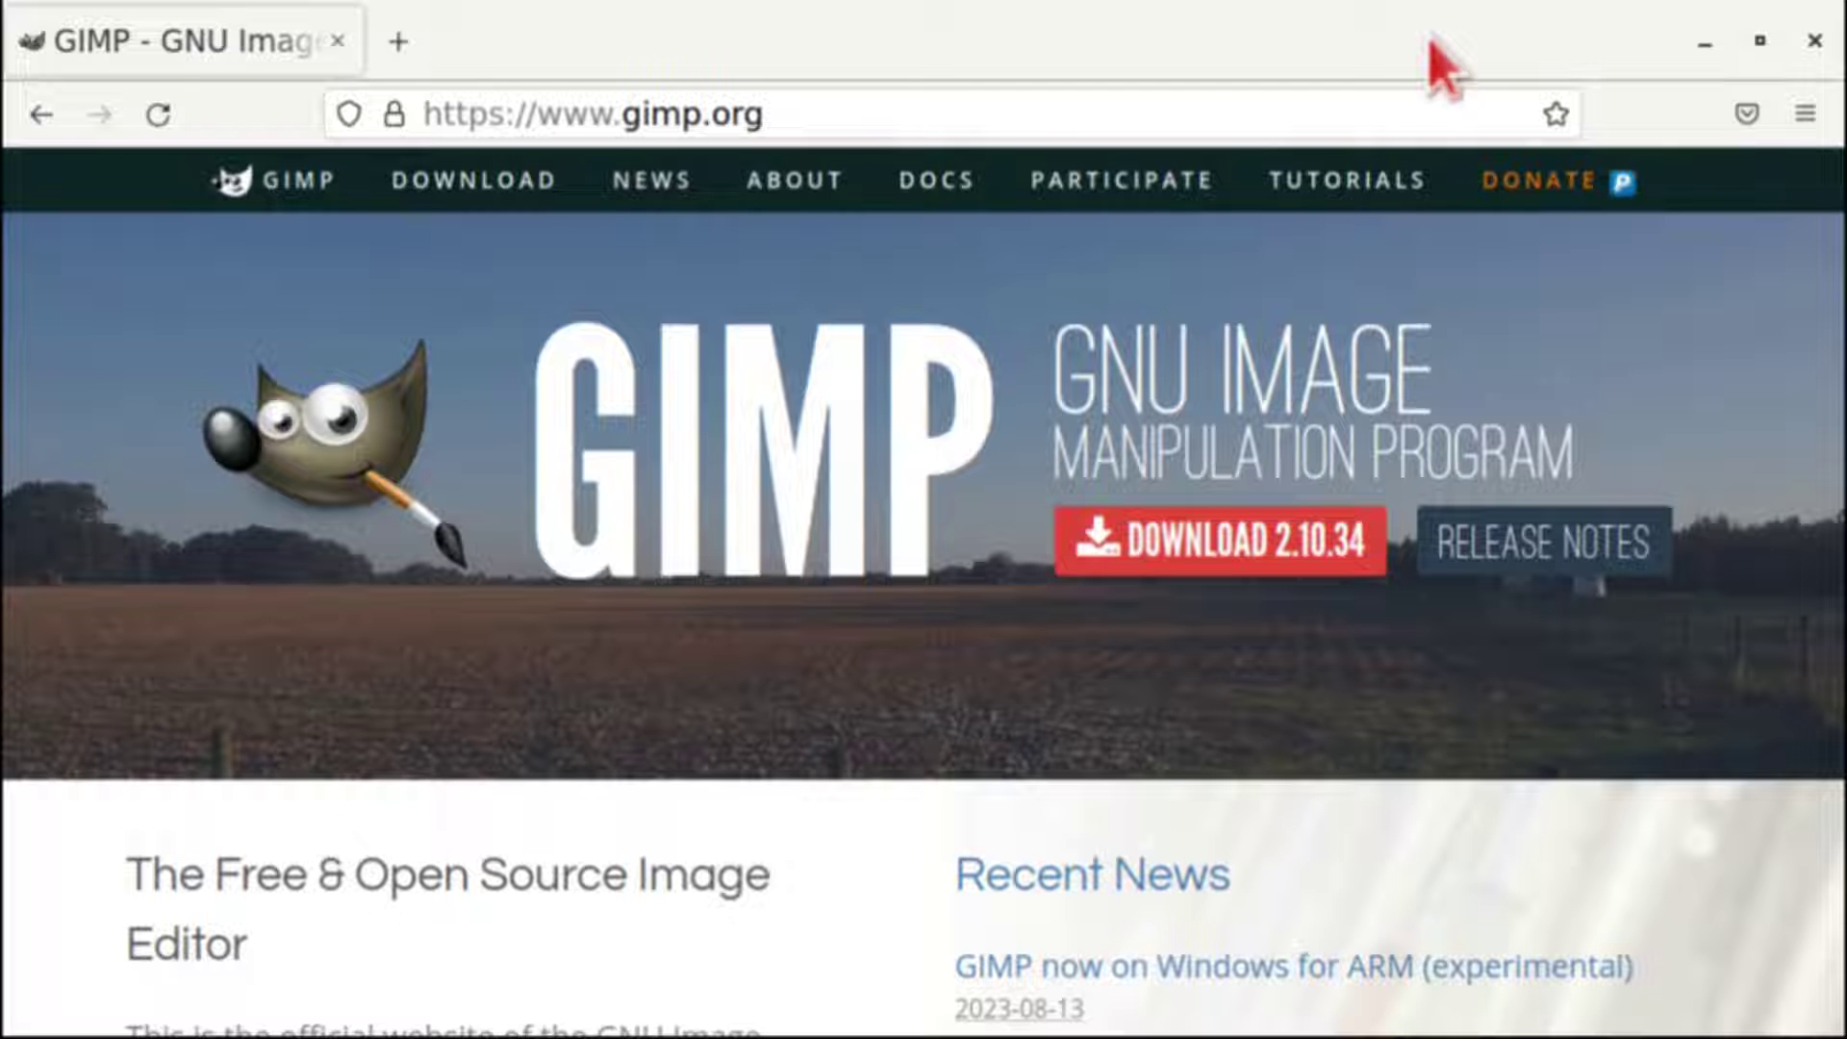
In fullscreen Firefox, open the GIMP 2.10.34 downloads page and show the macOS and Windows downloads.
key("F11")
left_click(1244, 438)
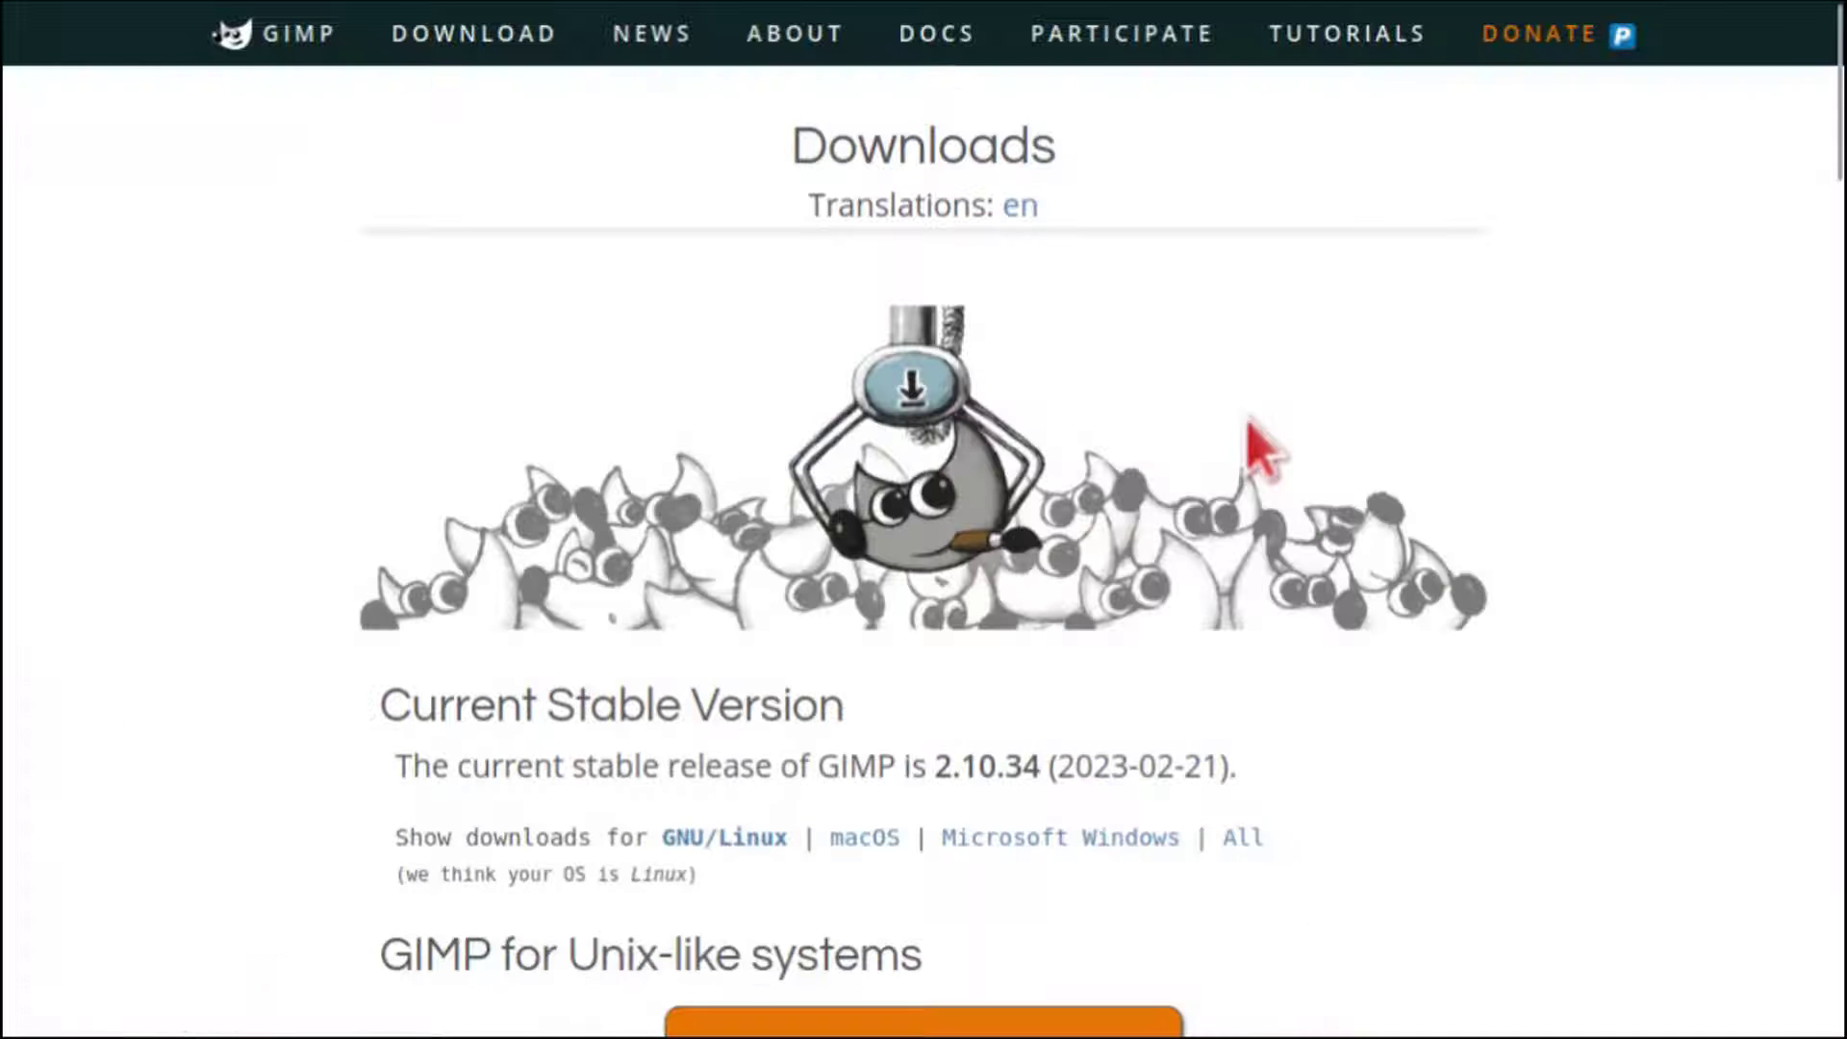
scroll(1255, 443, "down", 5)
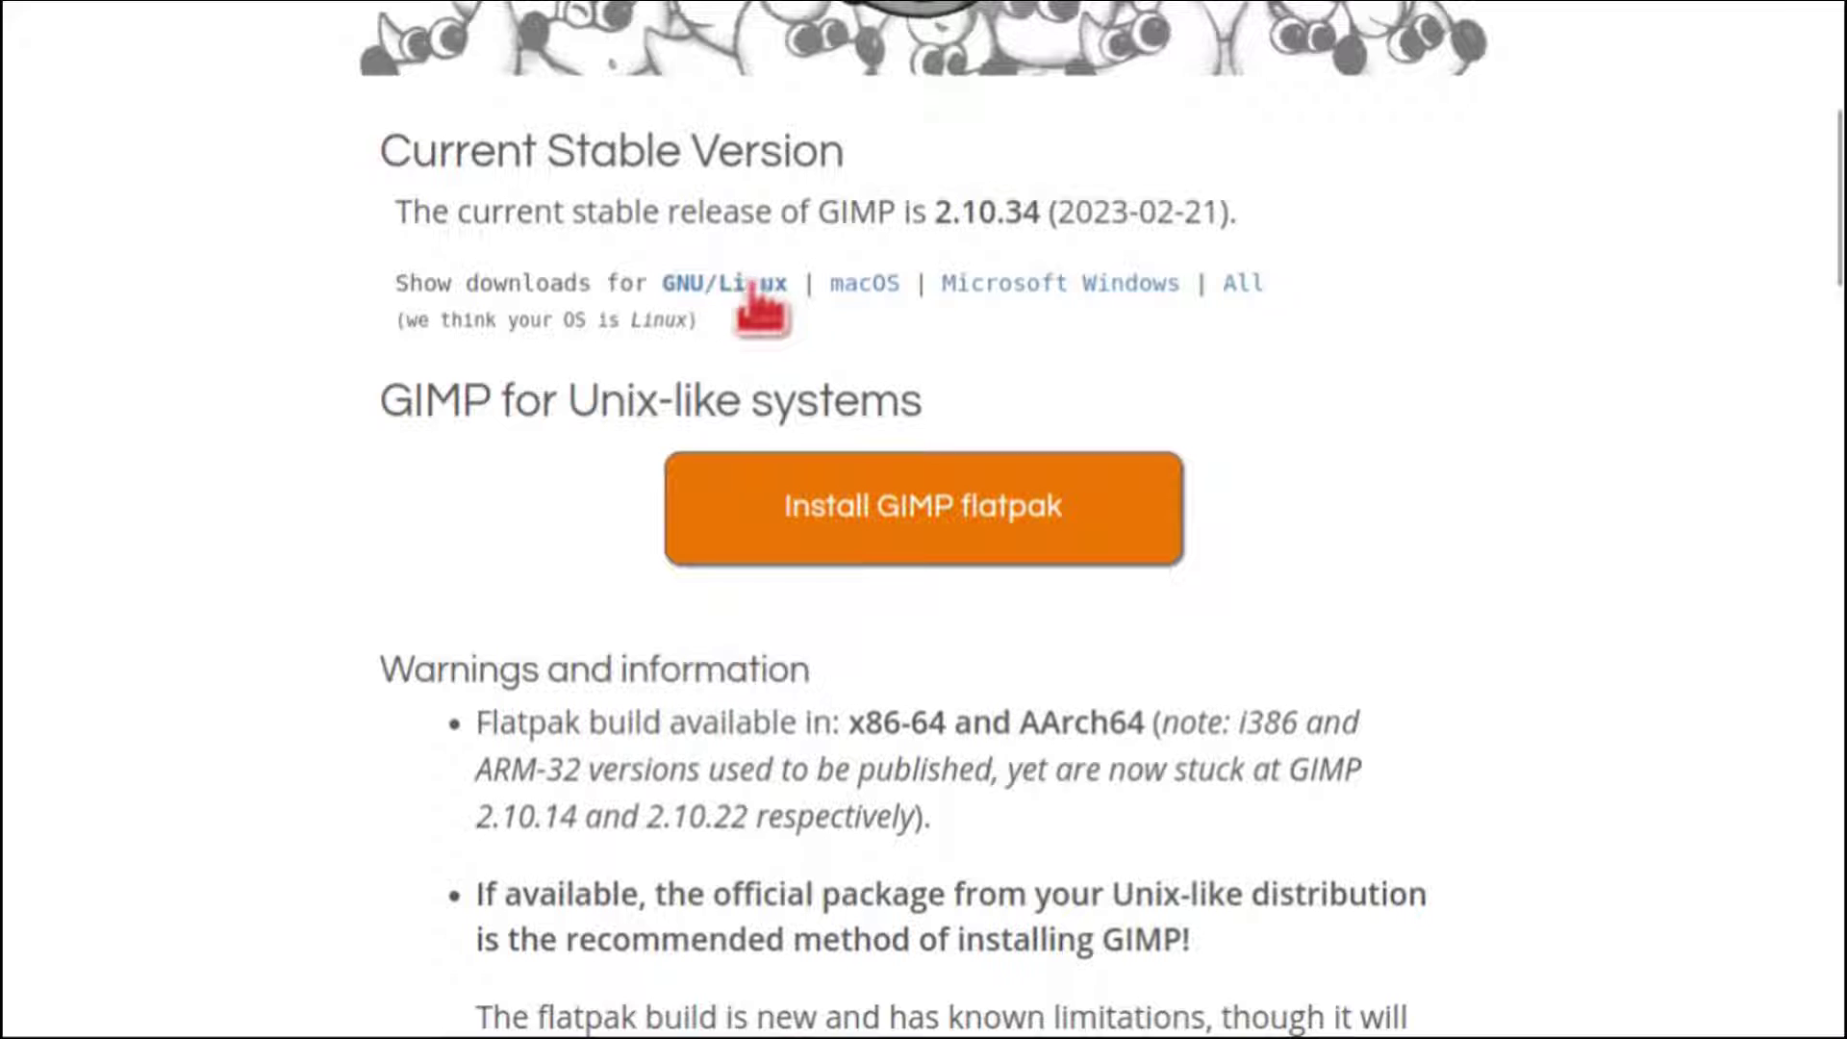
left_click(851, 288)
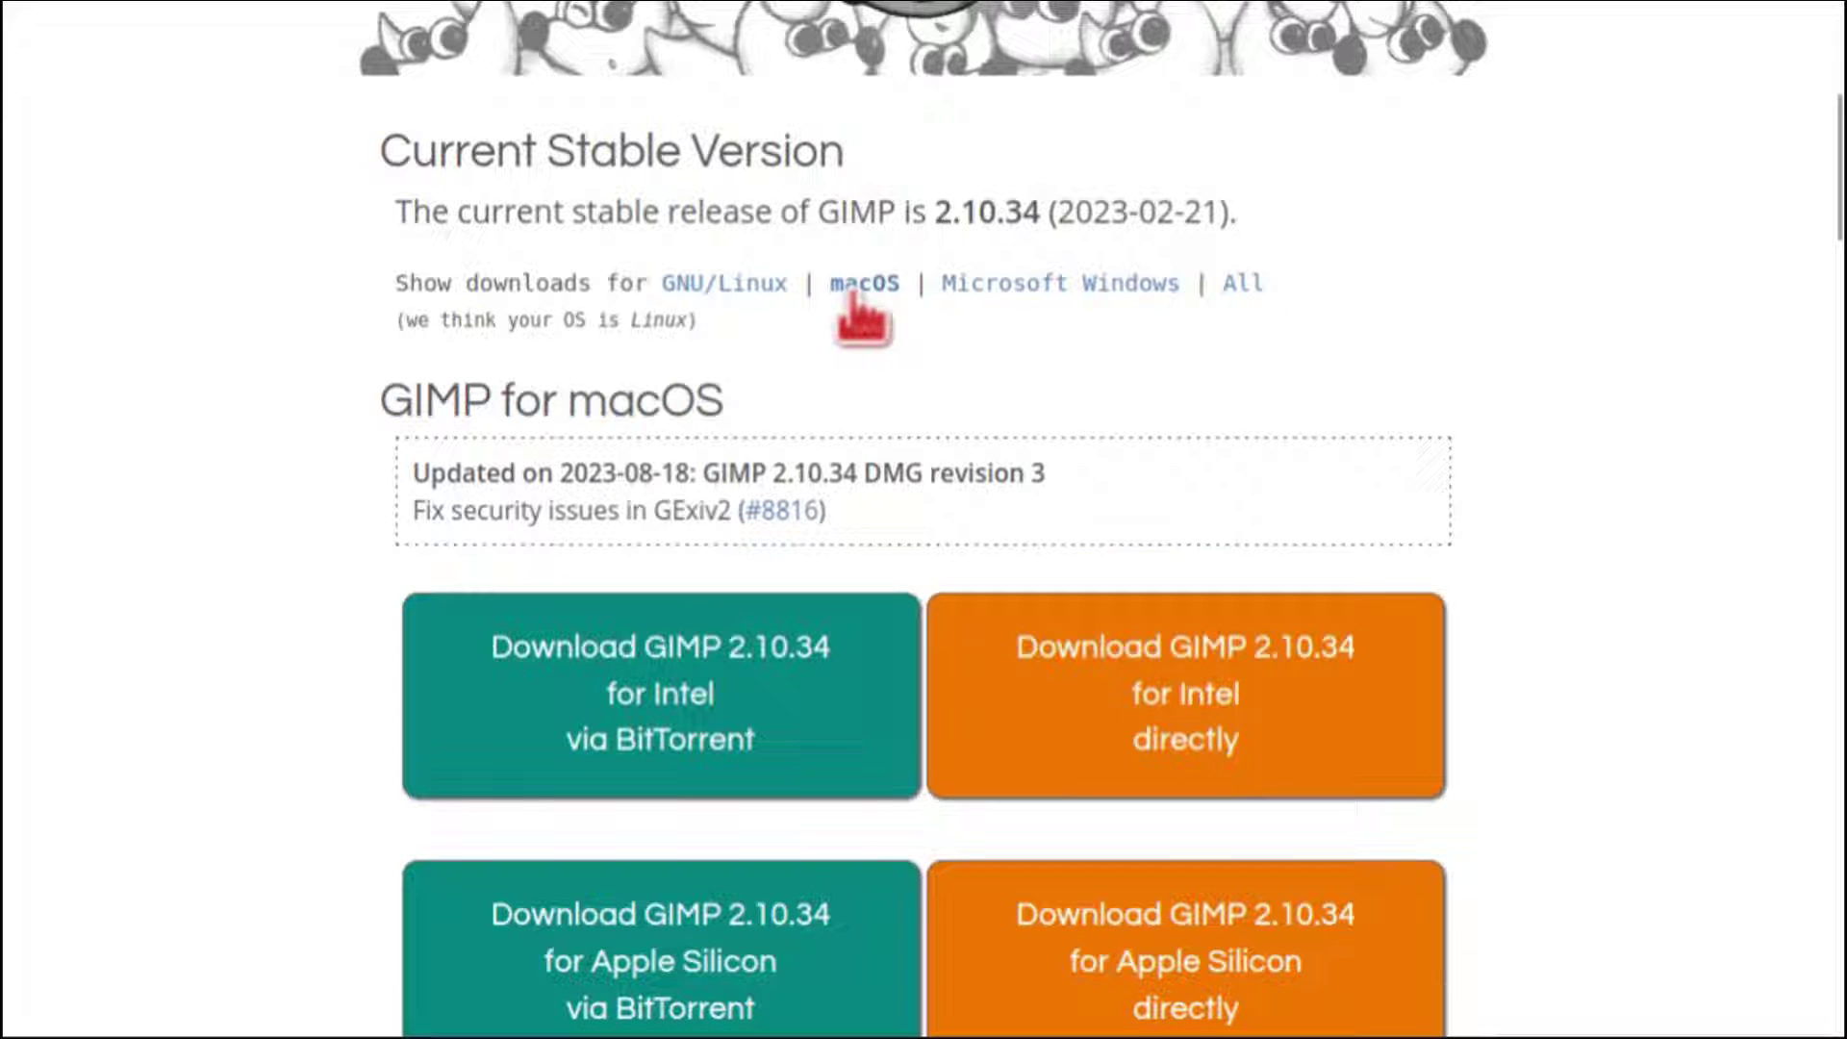
left_click(995, 293)
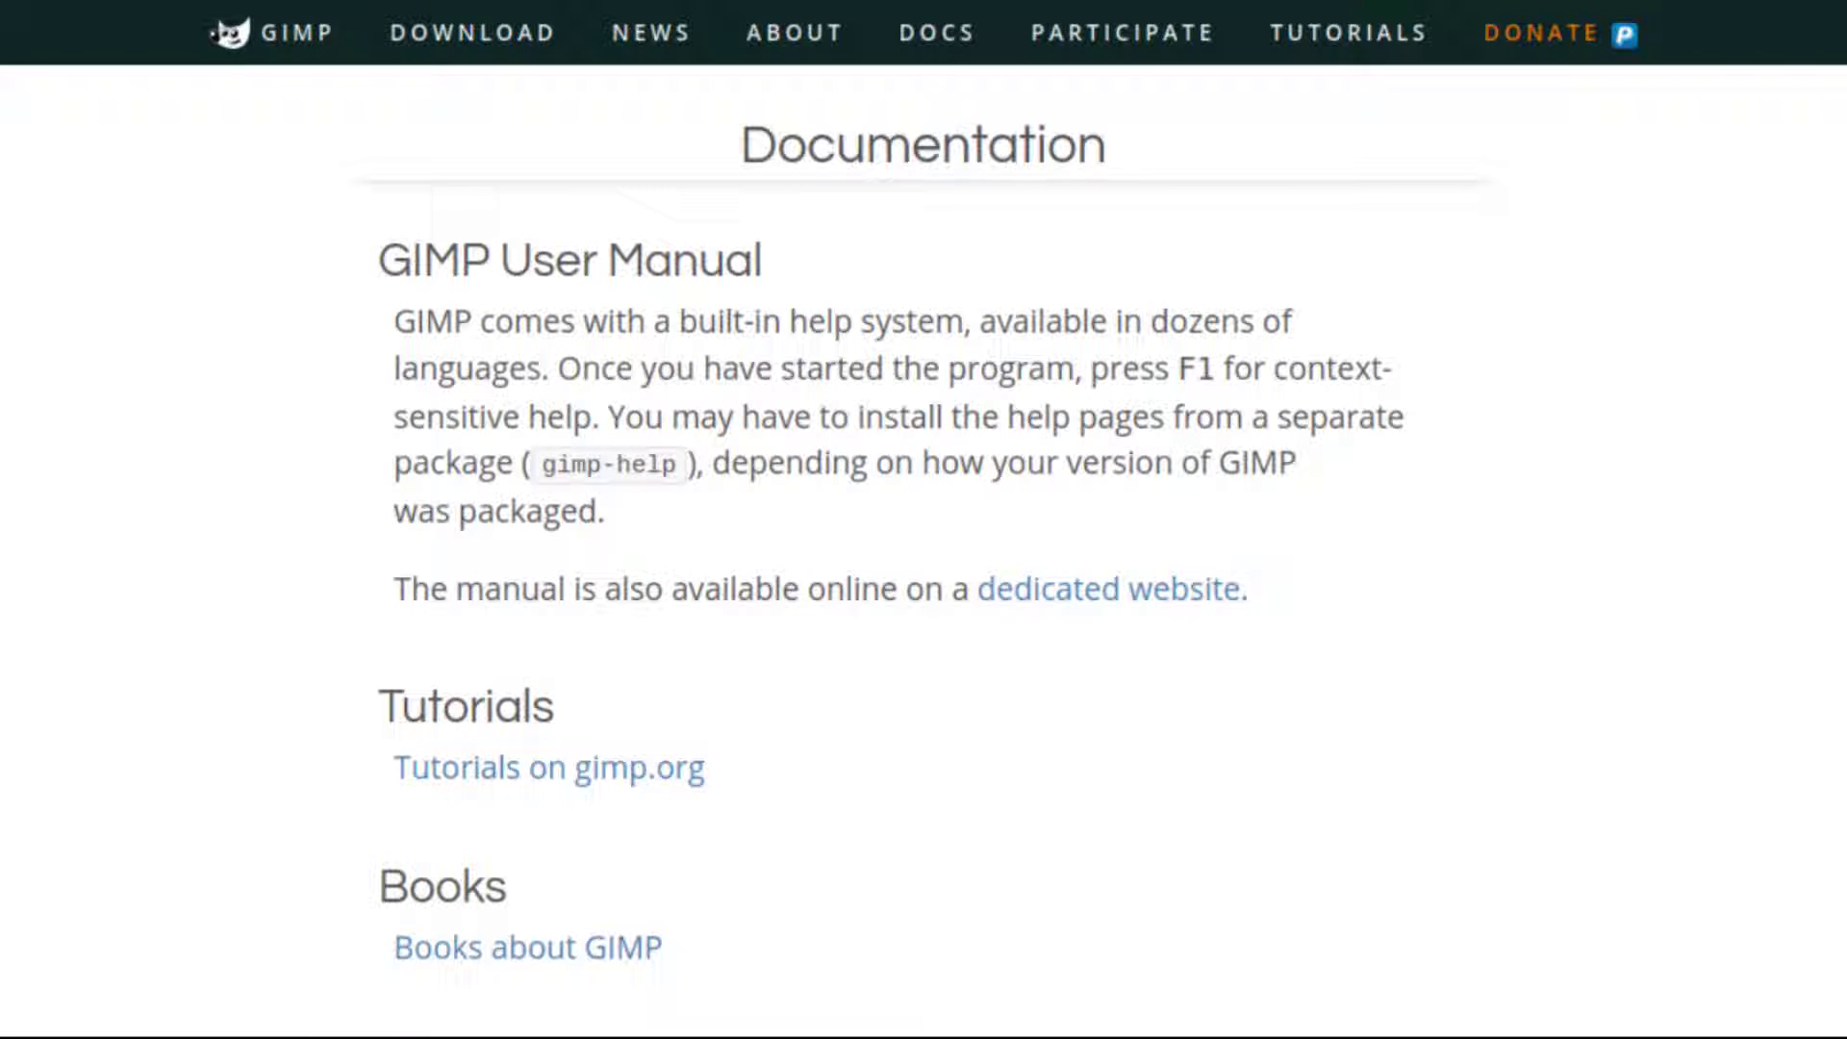